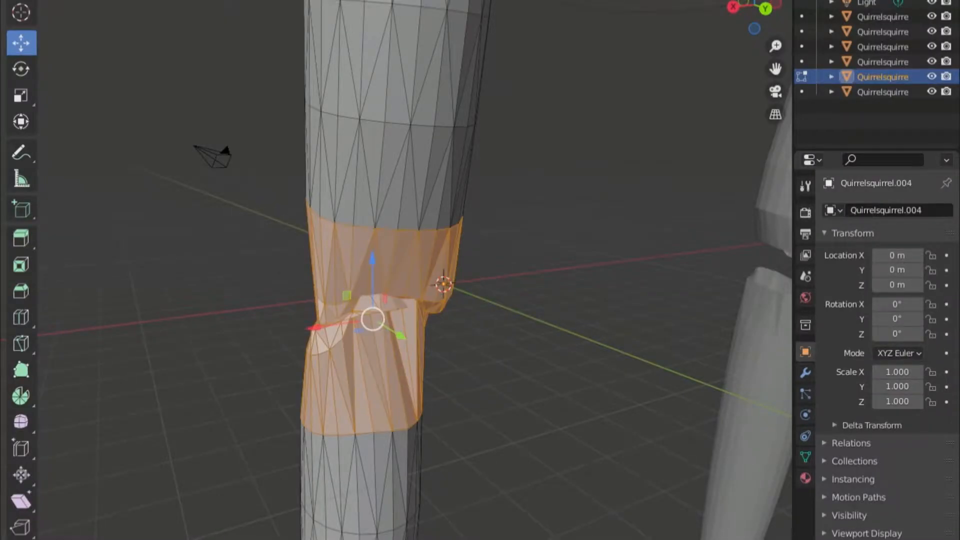
Delete the selected faces around the limb's joint and select vertices on the open rim for bridging the gap.
{"action": "key", "text": "x"}
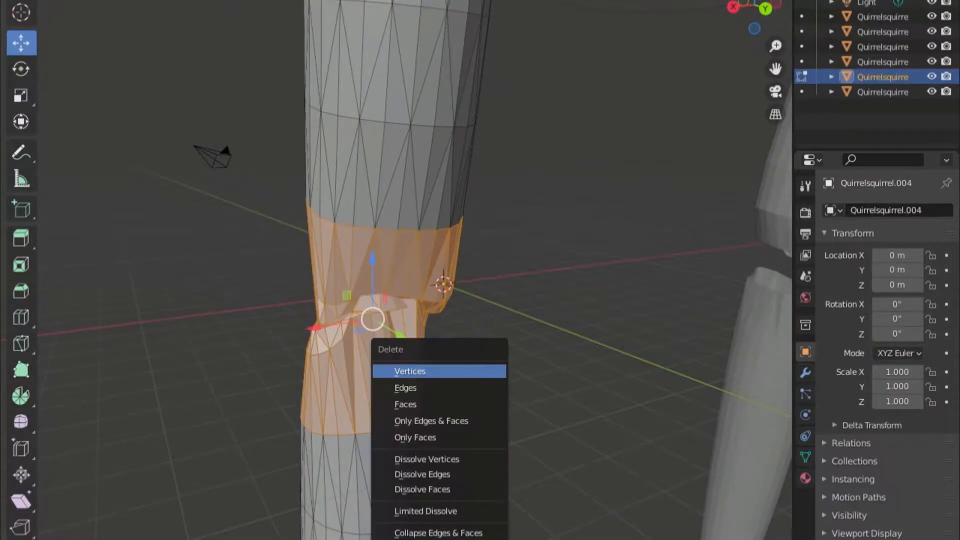
{"action": "key", "text": "Down"}
{"action": "key", "text": "Down"}
{"action": "key", "text": "Return"}
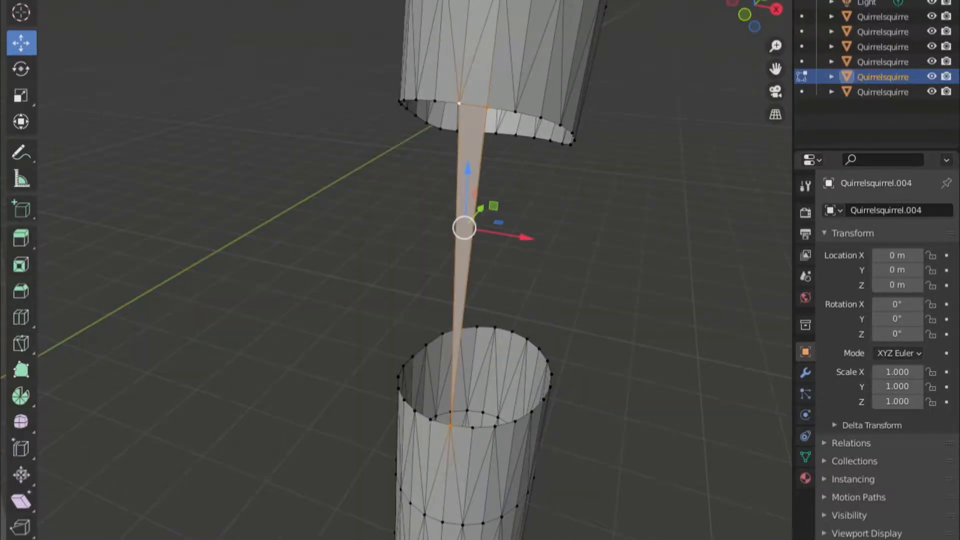
{"action": "left_click", "coordinate": [459, 103], "text": "shift"}
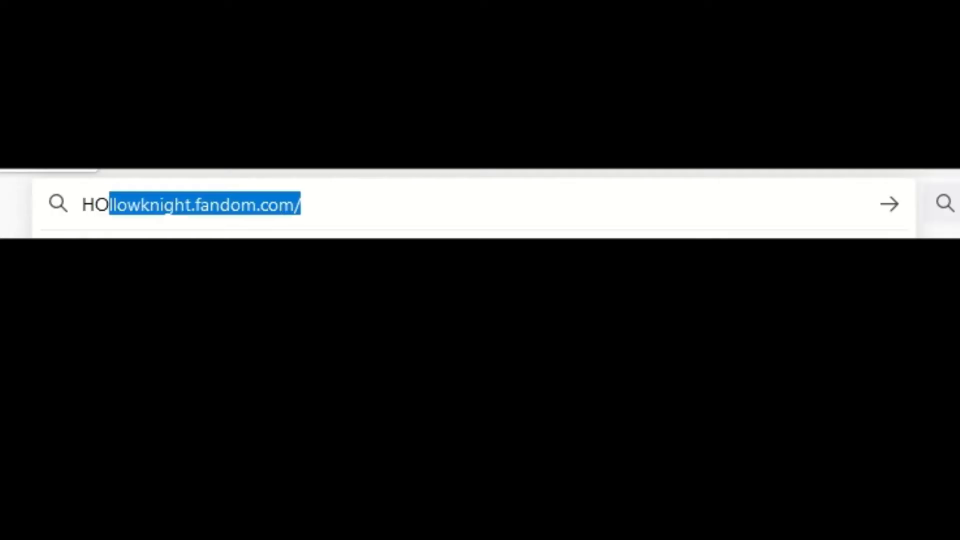
Enter the web search query "HOW RIG MODEL BLENDER HELP" followed by random letters.
{"action": "type", "text": "W RIG MOD"}
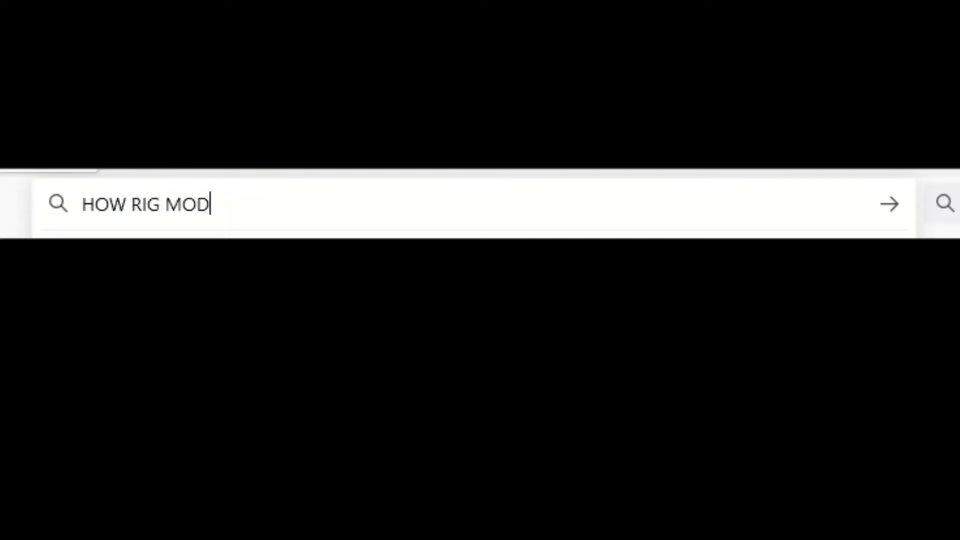
{"action": "type", "text": "EL BLENDE"}
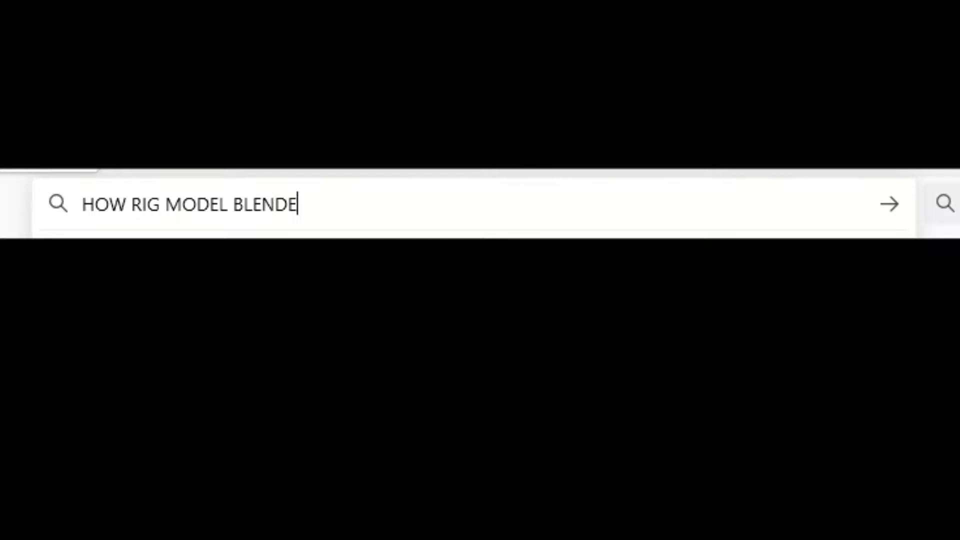
{"action": "type", "text": "R HELP"}
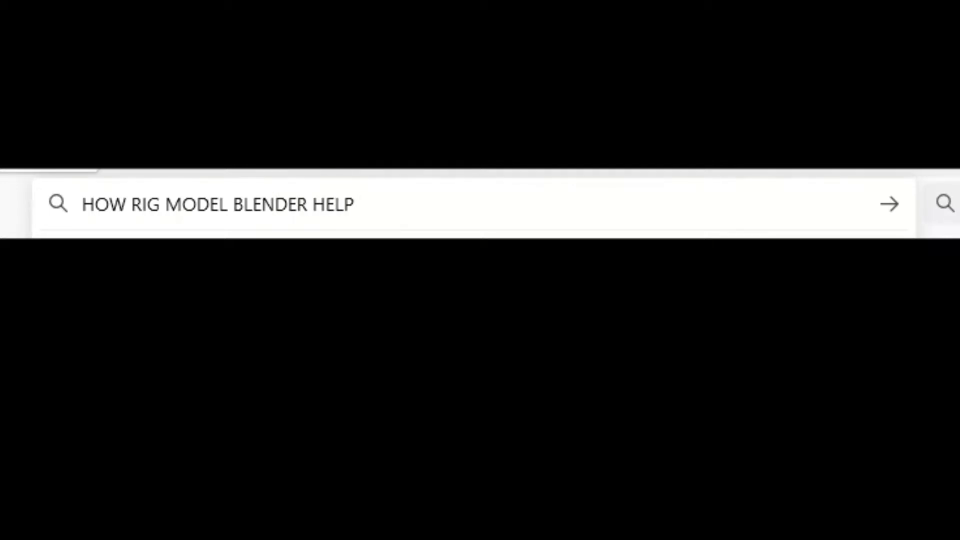
{"action": "type", "text": " FDSIOFHPMDS  FUYD9PS"}
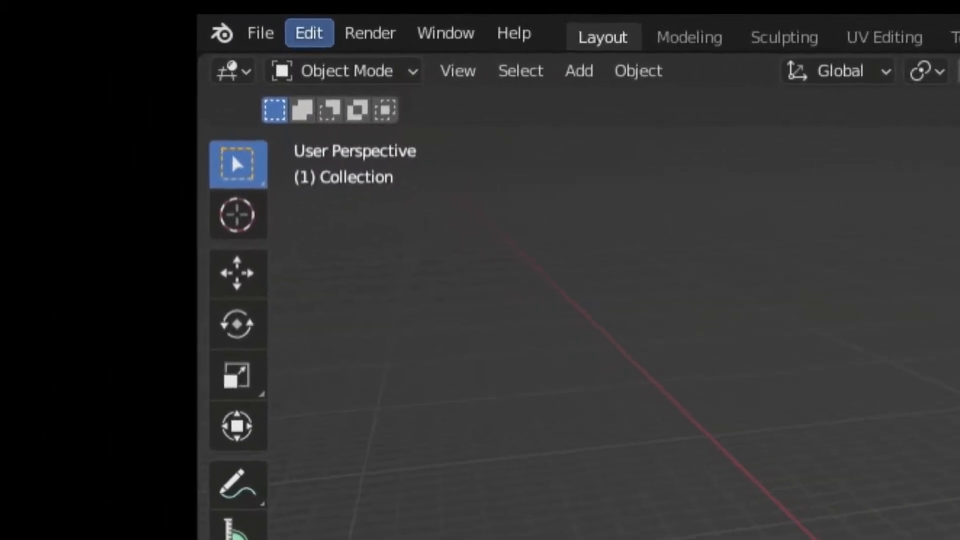
Add a Human (Meta-Rig) armature to the scene containing the Quirrel model and check where it sits.
{"action": "left_click", "coordinate": [345, 30]}
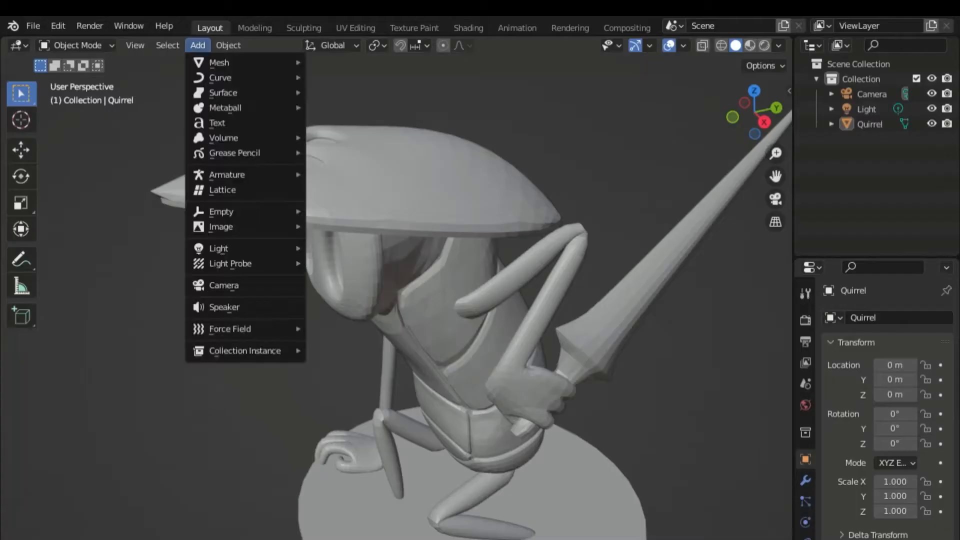
{"action": "mouse_move", "coordinate": [228, 174]}
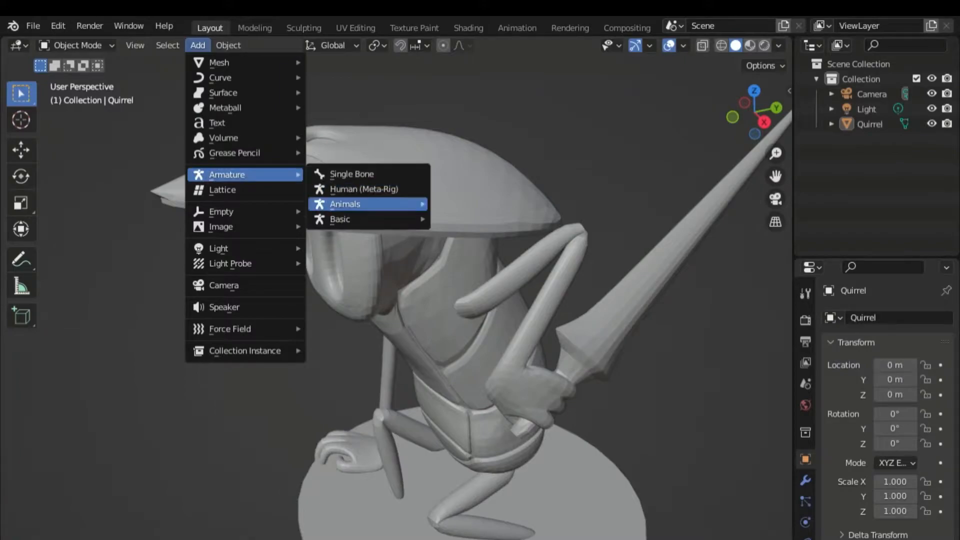
{"action": "left_click", "coordinate": [364, 189]}
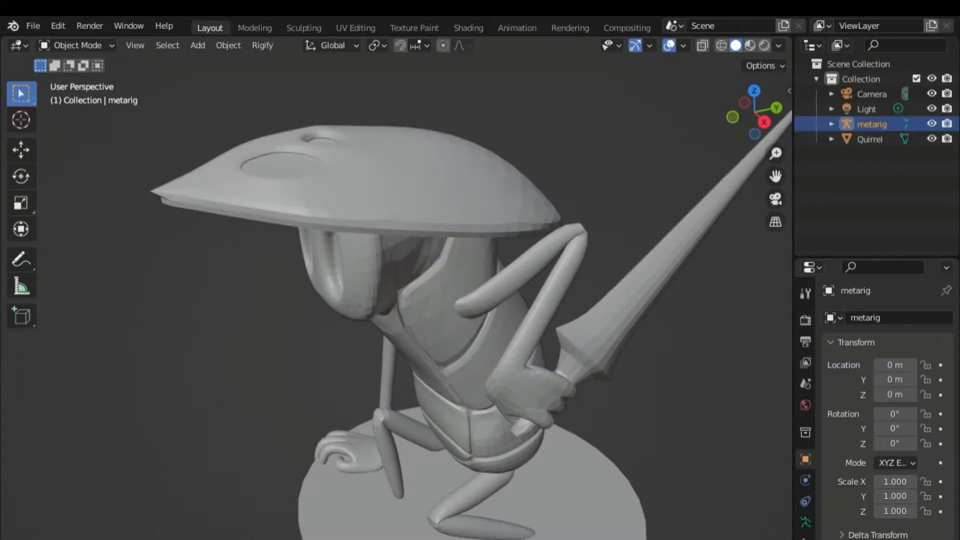
{"action": "middle_click_drag", "start_coordinate": [396, 289], "coordinate": [450, 289]}
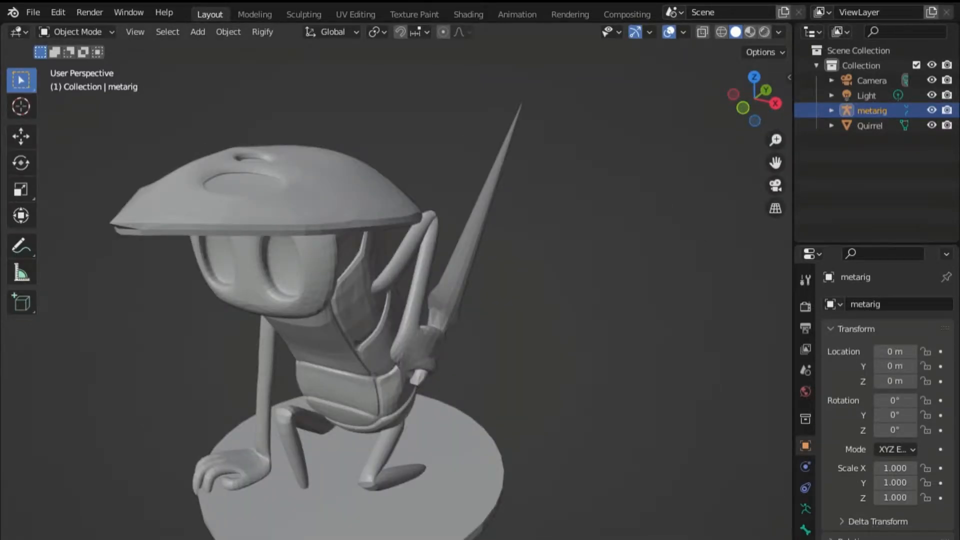
{"action": "left_click_drag", "start_coordinate": [776, 140], "coordinate": [776, 420]}
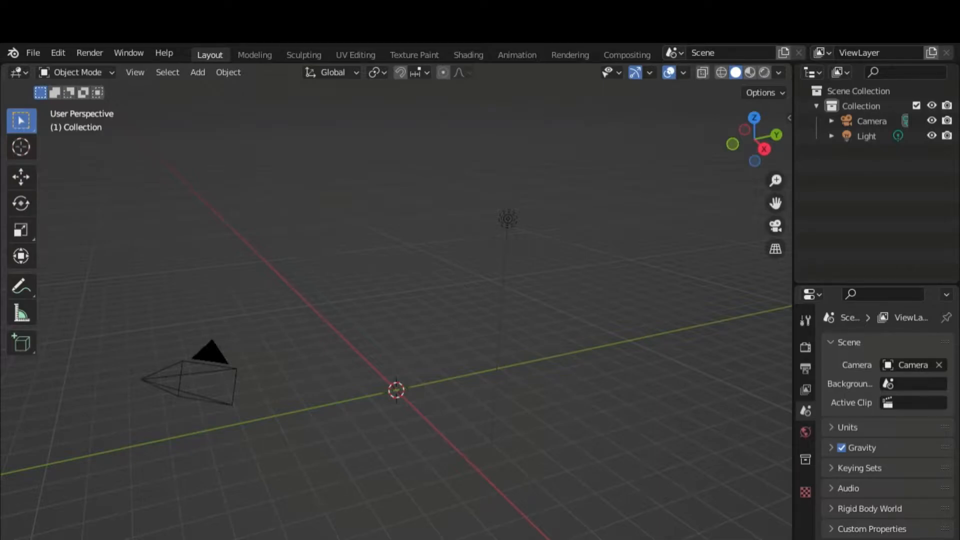
Add a Human (Meta-Rig) armature to the empty scene and inspect its bones up close.
{"action": "left_click", "coordinate": [198, 72]}
{"action": "mouse_move", "coordinate": [281, 200]}
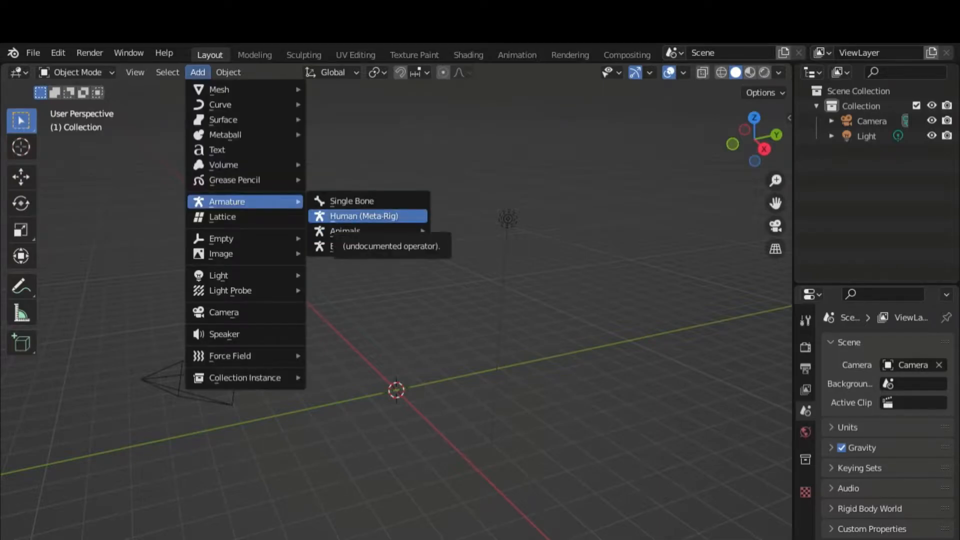
{"action": "left_click", "coordinate": [375, 217]}
{"action": "scroll", "coordinate": [397, 311], "scroll_direction": "up", "scroll_amount": 6}
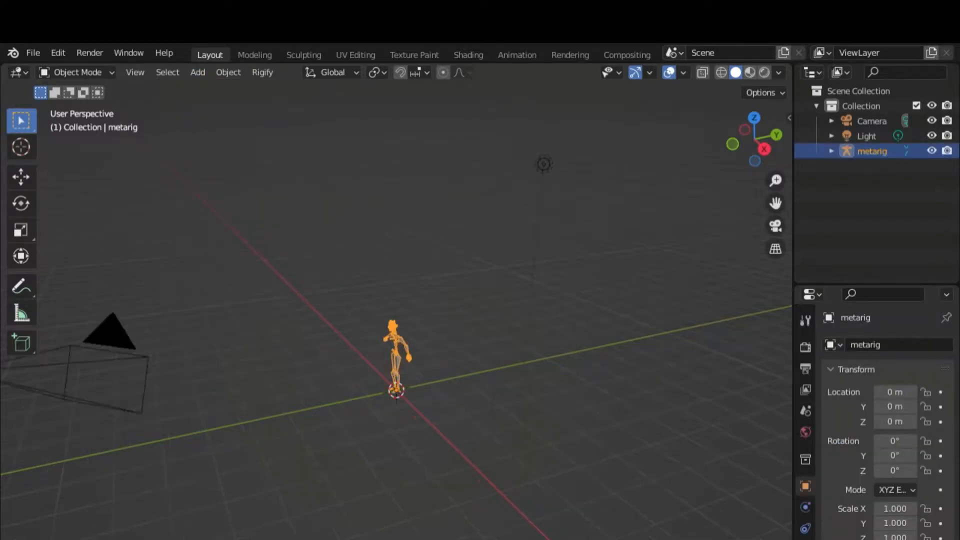
{"action": "middle_click_drag", "start_coordinate": [451, 300], "coordinate": [510, 300]}
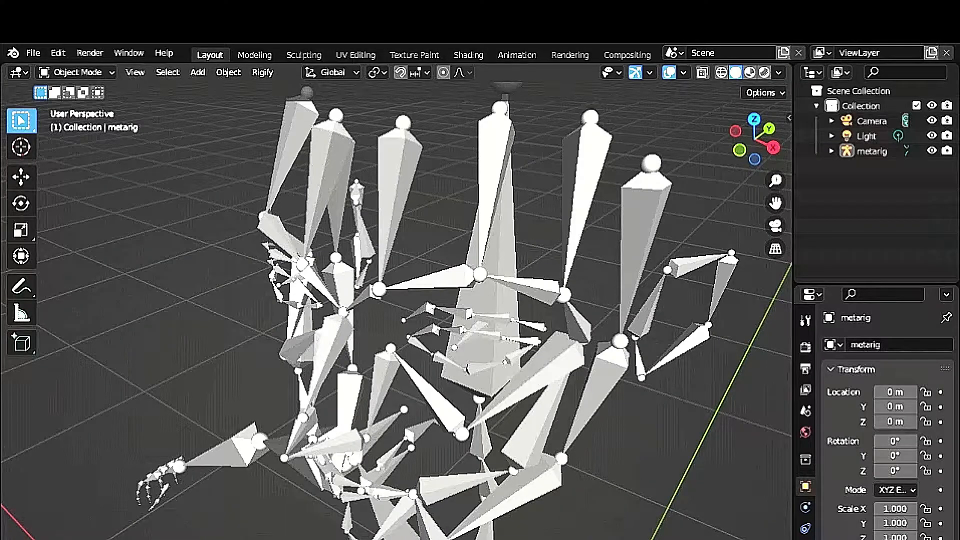
Delete the cluster of face bones from the metarig and set the rig's X scale to 100.
{"action": "left_click_drag", "start_coordinate": [215, 112], "coordinate": [132, 330]}
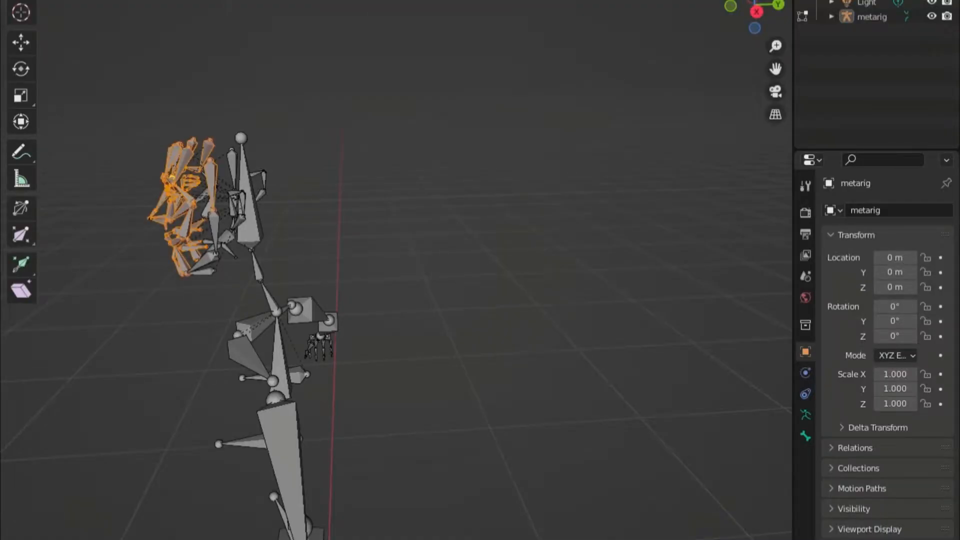
{"action": "key", "text": "x"}
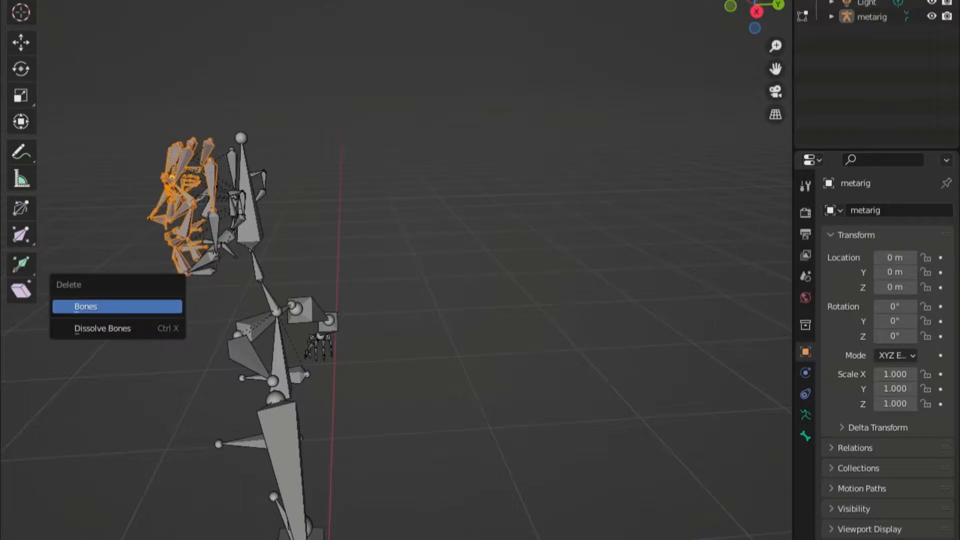
{"action": "key", "text": "Return"}
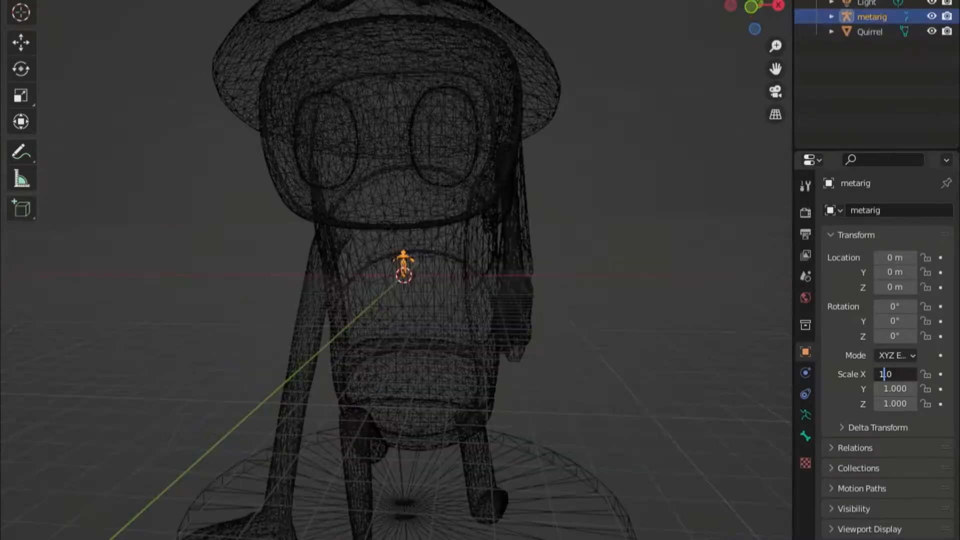
{"action": "type", "text": "00"}
{"action": "key", "text": "Return"}
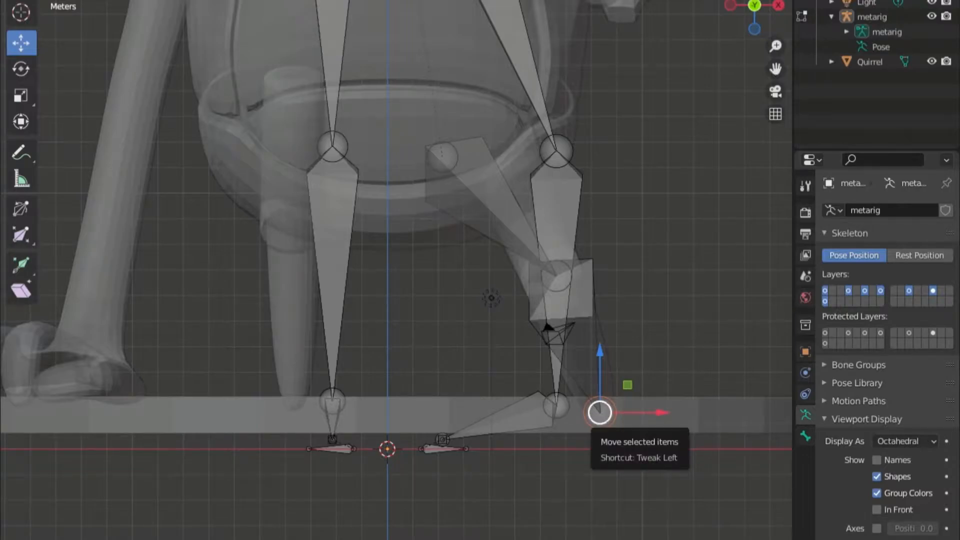
Move the separate leg chain's lower end inward above the foot and straighten the leg bones into a vertical line.
{"action": "left_click_drag", "start_coordinate": [600, 412], "coordinate": [443, 407]}
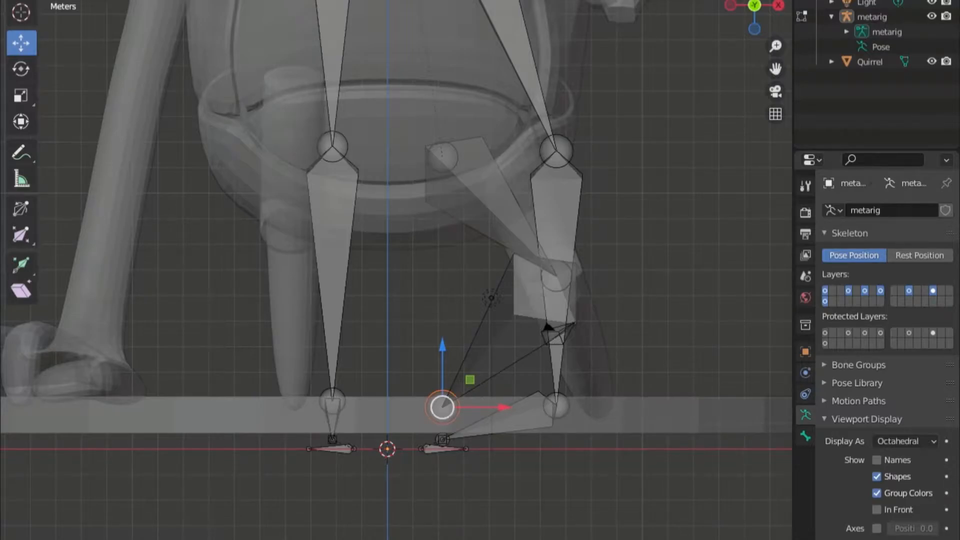
{"action": "left_click", "coordinate": [557, 215]}
{"action": "key", "text": "alt+g"}
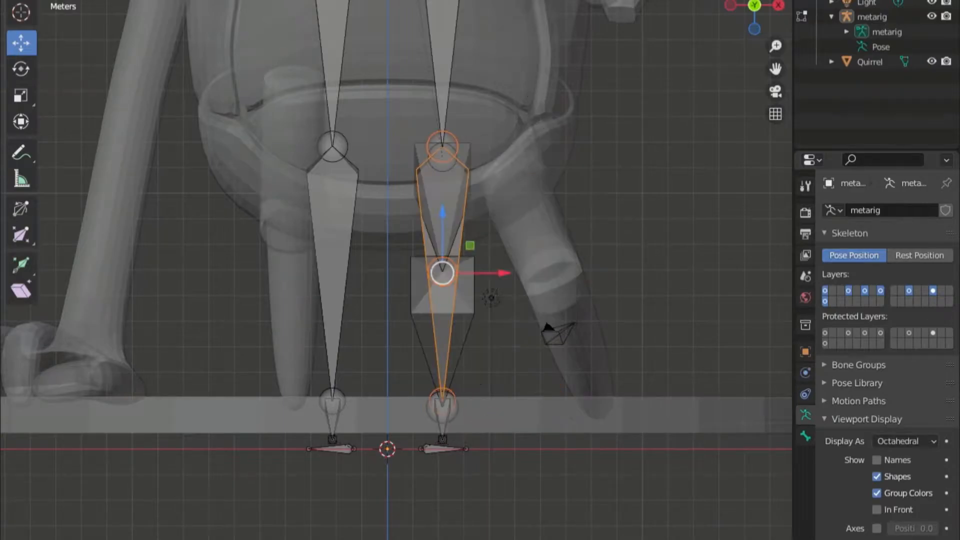
Move the knee joint of the separate leg chain outward towards the mesh's bent knee.
{"action": "middle_click_drag", "start_coordinate": [557, 216], "coordinate": [509, 239]}
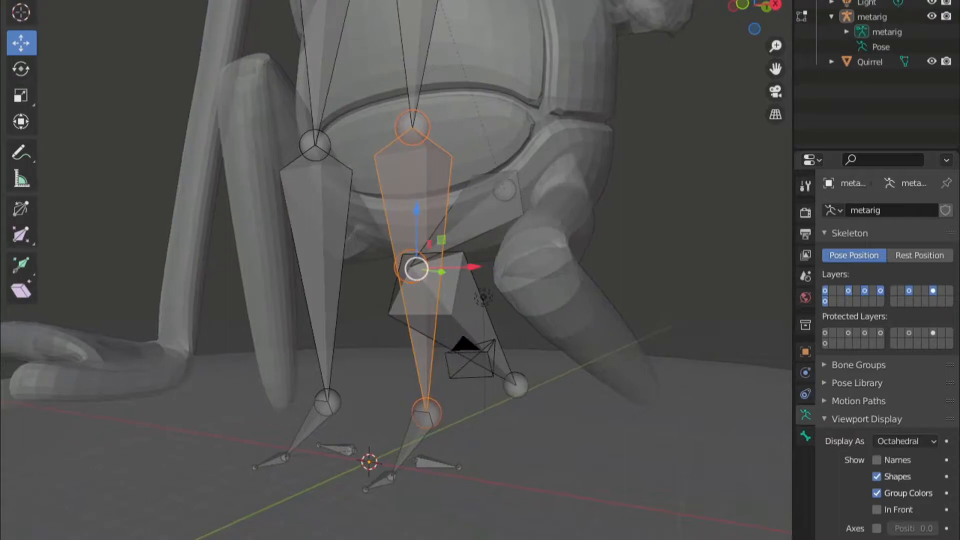
{"action": "left_click", "coordinate": [514, 387]}
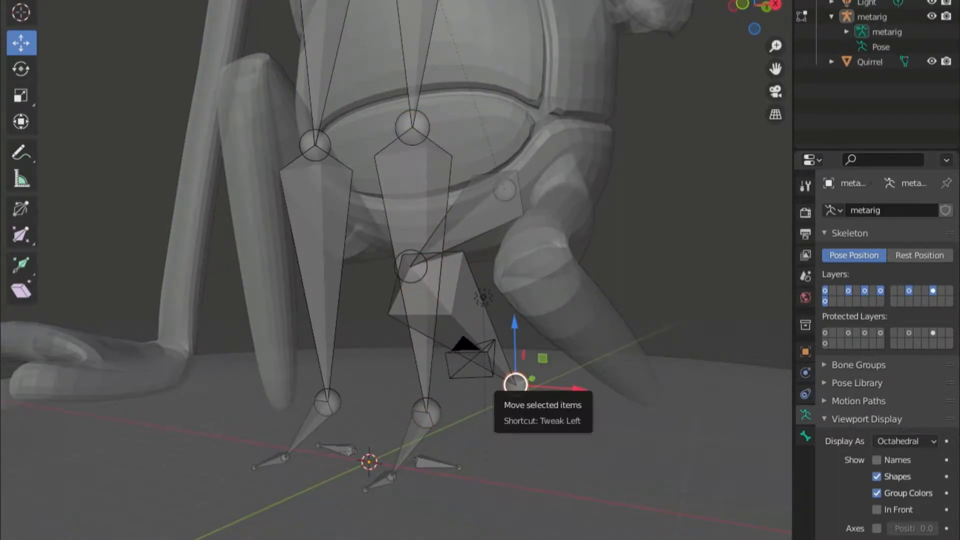
{"action": "left_click", "coordinate": [411, 266]}
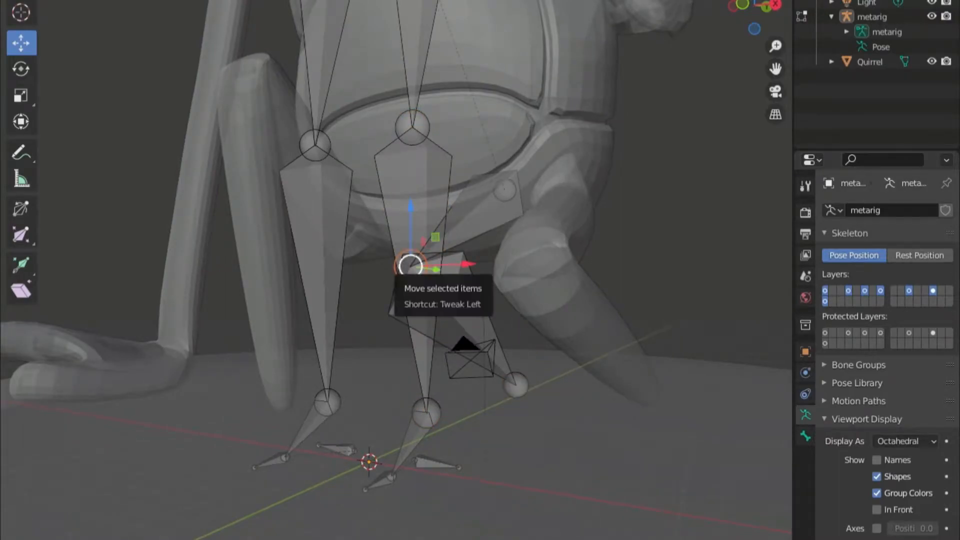
{"action": "left_click_drag", "start_coordinate": [411, 267], "coordinate": [480, 269]}
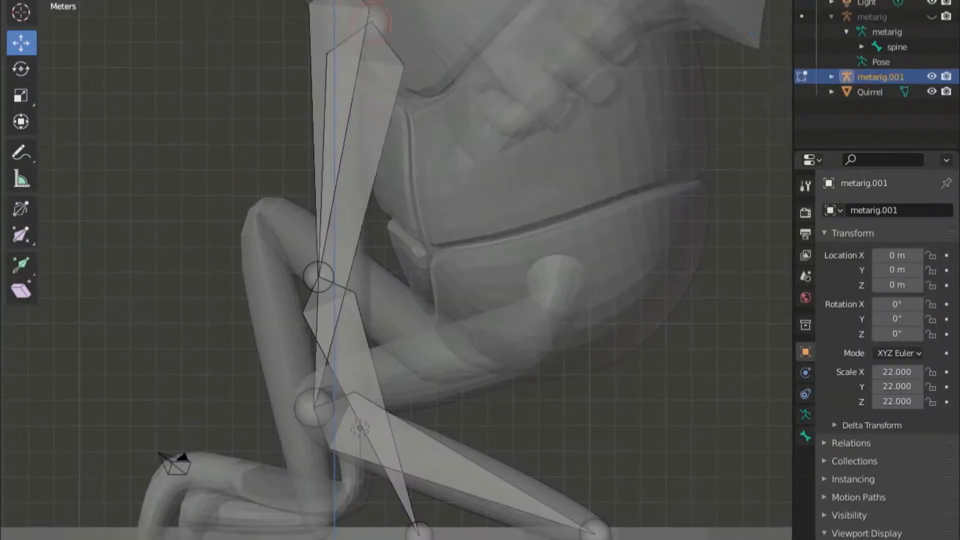
Place the upper end of the kneeling leg's thigh bone at the hip of the mesh.
{"action": "key", "text": "e"}
{"action": "left_click", "coordinate": [547, 325]}
{"action": "scroll", "coordinate": [548, 325], "scroll_direction": "up", "scroll_amount": 2}
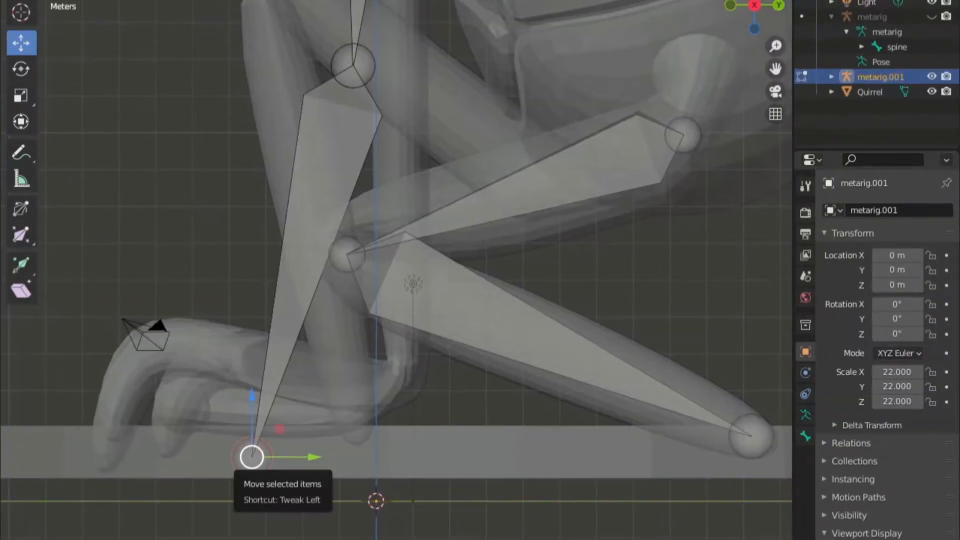
Move the upright leg's shin end onto the mesh's foot and adjust the kneeling leg's lower end along X.
{"action": "left_click_drag", "start_coordinate": [252, 456], "coordinate": [354, 423]}
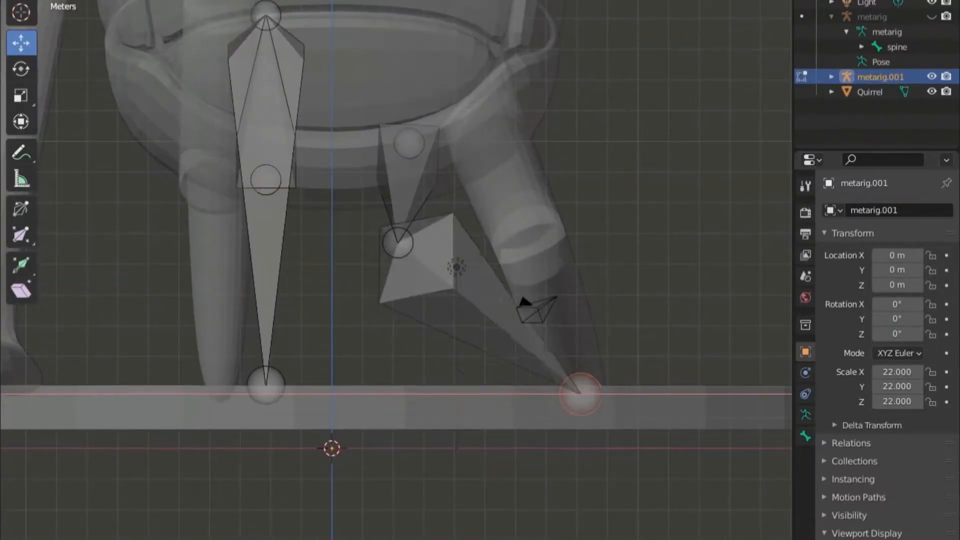
{"action": "key", "text": "g"}
{"action": "key", "text": "x"}
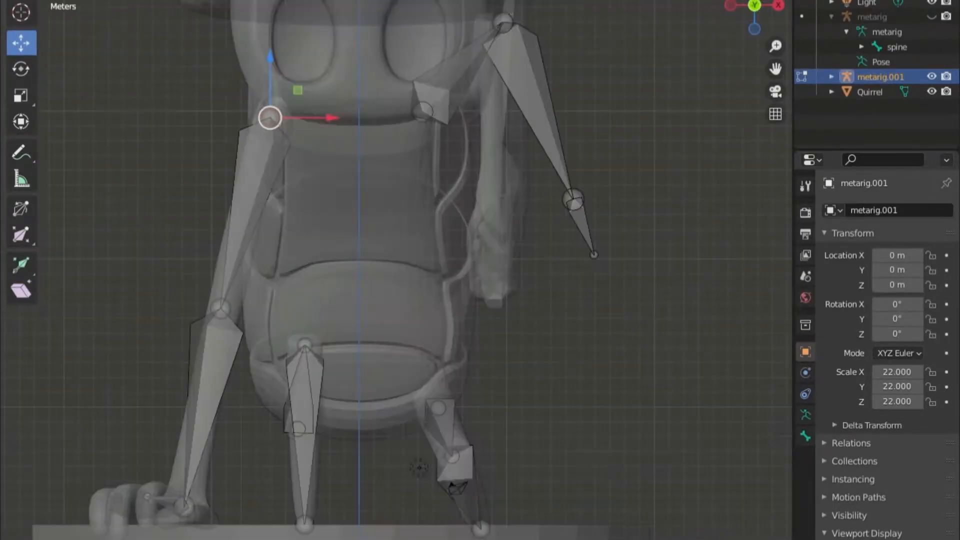
Turn off X-ray display and shift the sword arm's wrist, hand-tip and elbow joints along X onto the arm mesh.
{"action": "key", "text": "alt+z"}
{"action": "left_click", "coordinate": [573, 199]}
{"action": "left_click_drag", "start_coordinate": [633, 200], "coordinate": [553, 199]}
{"action": "left_click", "coordinate": [594, 254]}
{"action": "left_click_drag", "start_coordinate": [653, 255], "coordinate": [553, 255]}
{"action": "left_click", "coordinate": [503, 22]}
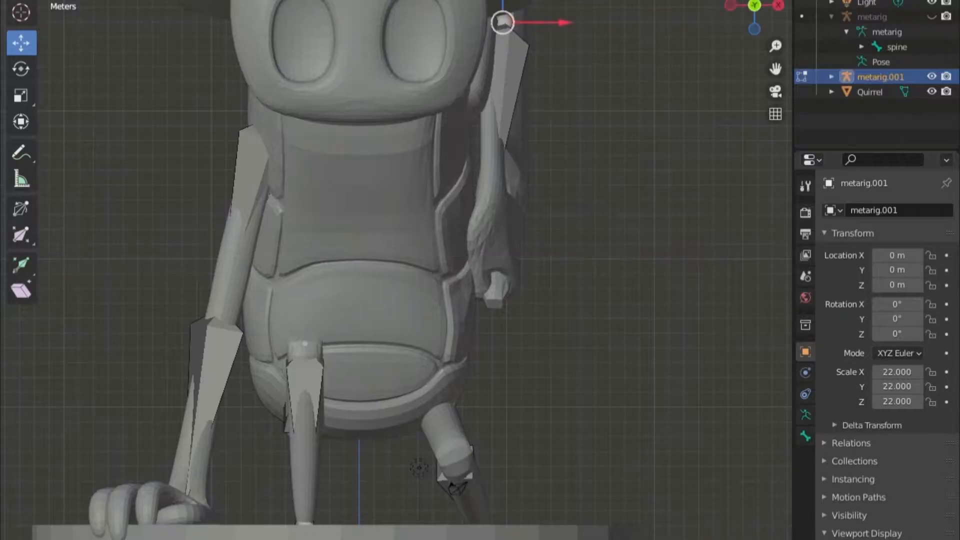
{"action": "left_click_drag", "start_coordinate": [562, 23], "coordinate": [551, 22]}
{"action": "left_click", "coordinate": [499, 21]}
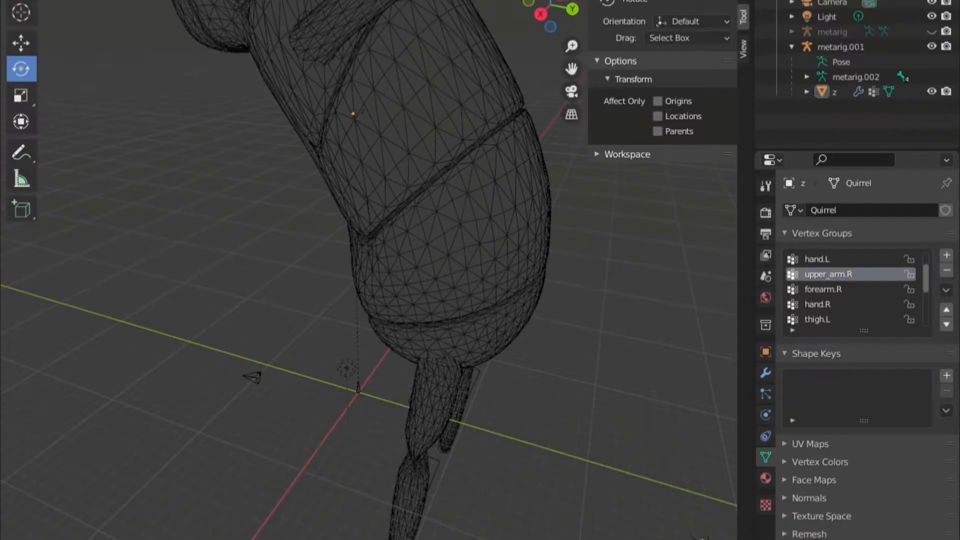
Examine the posed wireframe model's legs, body and raised arm, and select the mesh object z.
{"action": "middle_click_drag", "start_coordinate": [350, 270], "coordinate": [480, 273]}
{"action": "scroll", "coordinate": [480, 272], "scroll_direction": "down", "scroll_amount": 3}
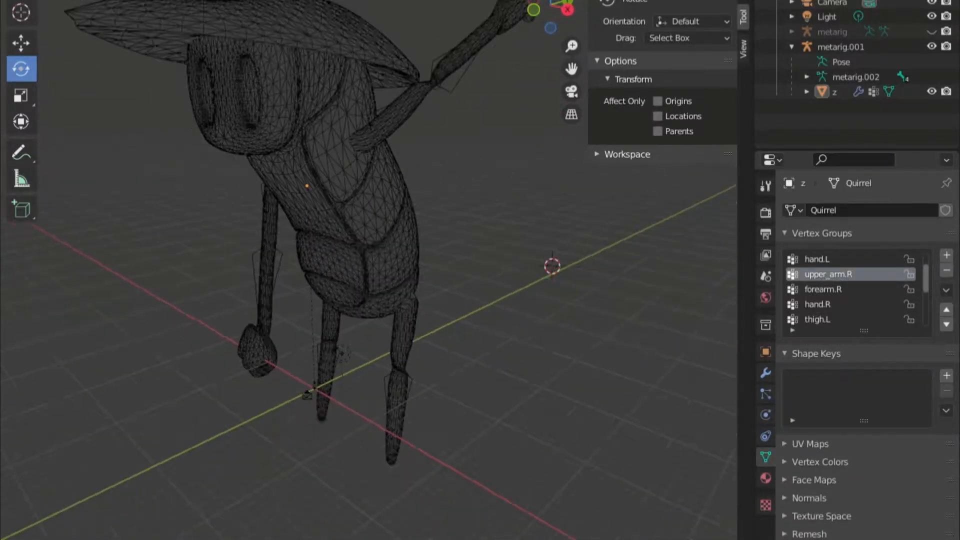
{"action": "middle_click_drag", "start_coordinate": [369, 210], "coordinate": [356, 359], "text": "shift"}
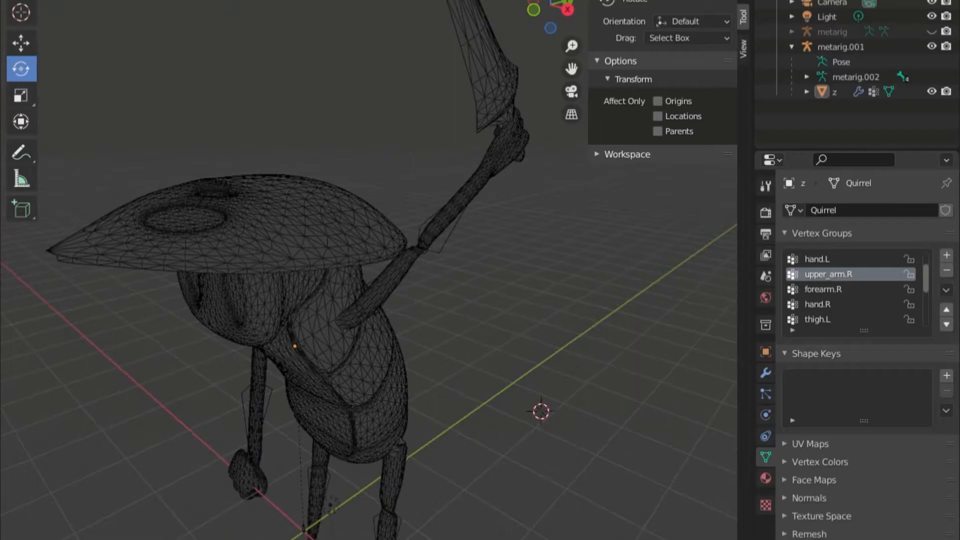
{"action": "scroll", "coordinate": [356, 359], "scroll_direction": "up", "scroll_amount": 4}
{"action": "middle_click_drag", "start_coordinate": [465, 235], "coordinate": [493, 150], "text": "shift"}
{"action": "scroll", "coordinate": [390, 190], "scroll_direction": "down", "scroll_amount": 4}
{"action": "scroll", "coordinate": [400, 250], "scroll_direction": "down", "scroll_amount": 3}
{"action": "scroll", "coordinate": [400, 250], "scroll_direction": "up", "scroll_amount": 3}
{"action": "middle_click_drag", "start_coordinate": [425, 251], "coordinate": [236, 330], "text": "shift"}
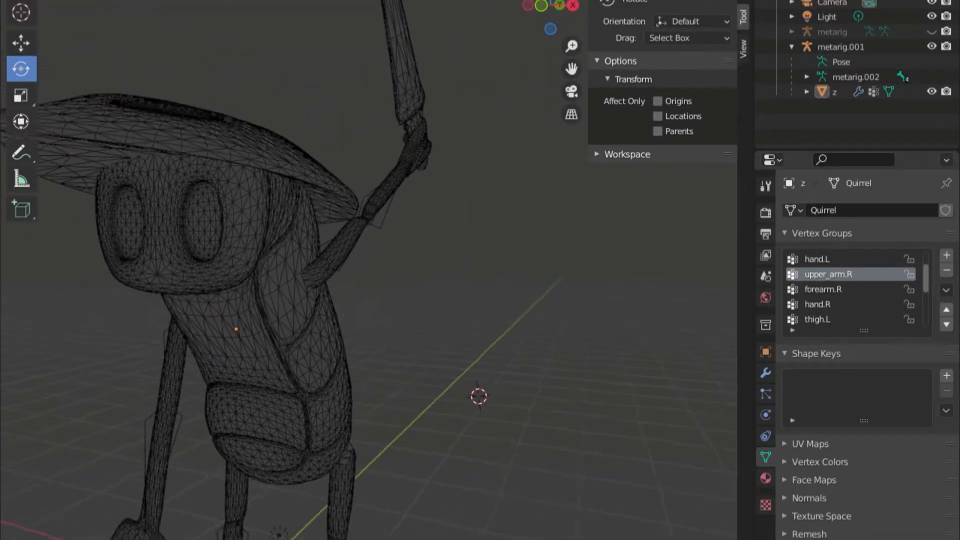
{"action": "scroll", "coordinate": [350, 255], "scroll_direction": "up", "scroll_amount": 3}
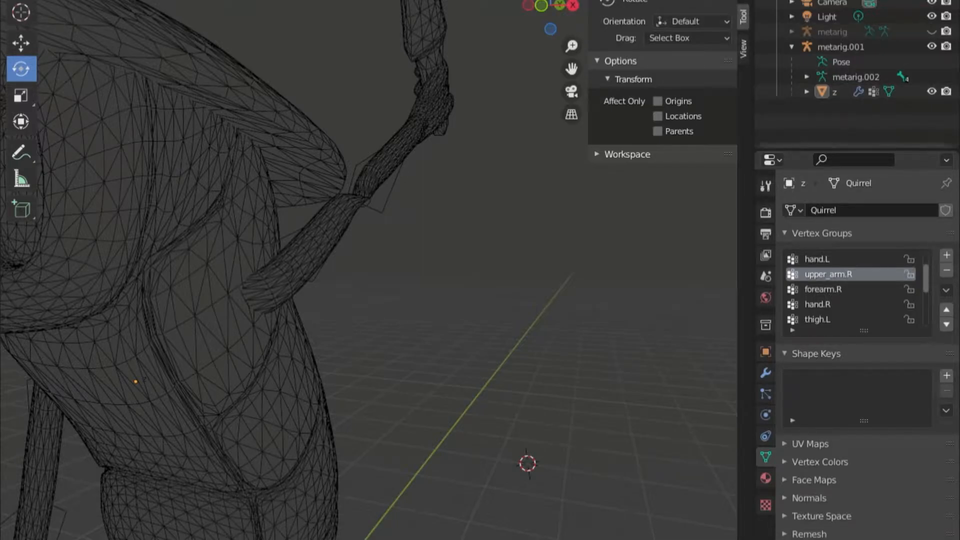
{"action": "left_click", "coordinate": [834, 91]}
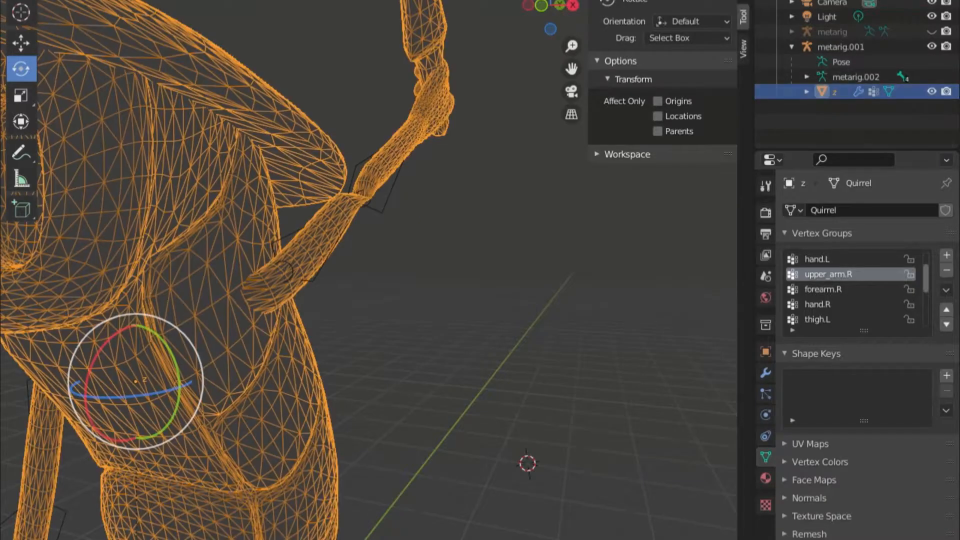
Switch to Firefox and enter searches on why a rigged Blender model bends through itself and on how to weight paint in Blender.
{"action": "scroll", "coordinate": [280, 270], "scroll_direction": "down", "scroll_amount": 4}
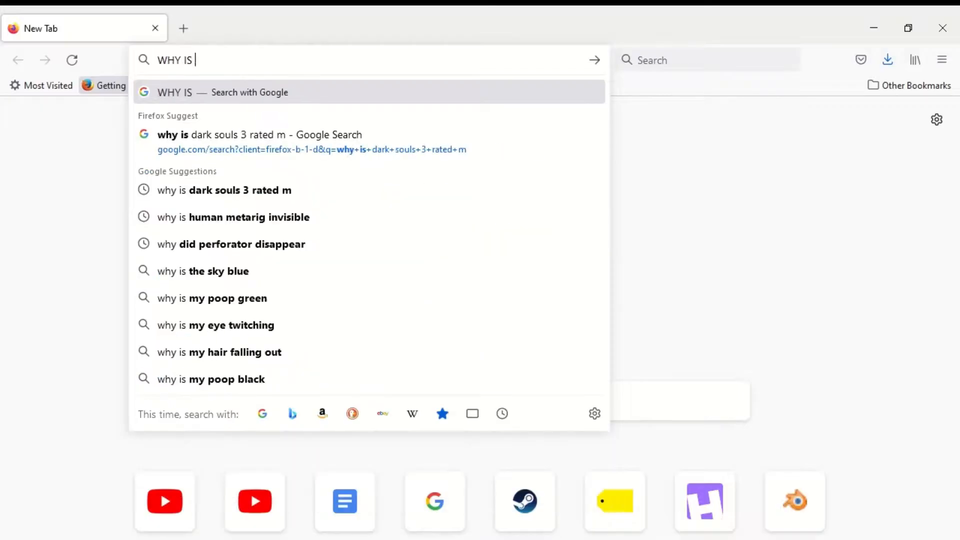
{"action": "type", "text": "BNLENDER MODEL BENDING THROUGH ITSELF RIGGING HEL"}
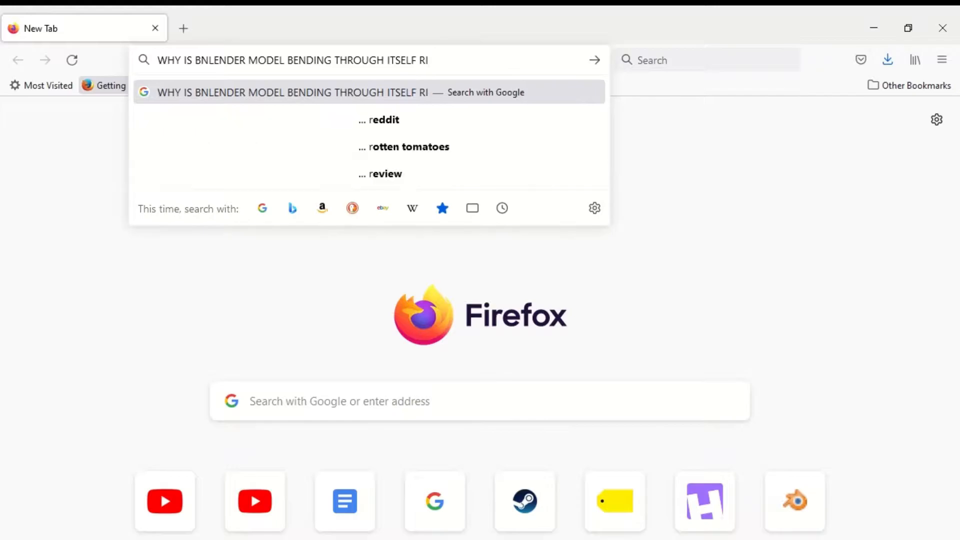
{"action": "type", "text": "P PLS FIX IT DOES NT WORK IVE BEEN HERE FOR YEARS"}
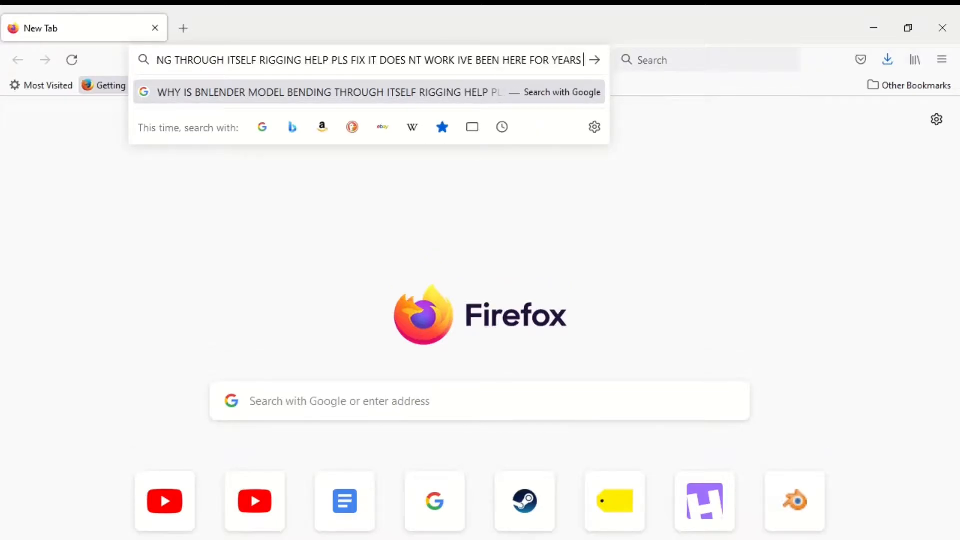
{"action": "key", "text": "ctrl+a"}
{"action": "type", "text": "HOW TO WEIGHT PAINGT "}
{"action": "type", "text": "BLENDER NOW"}
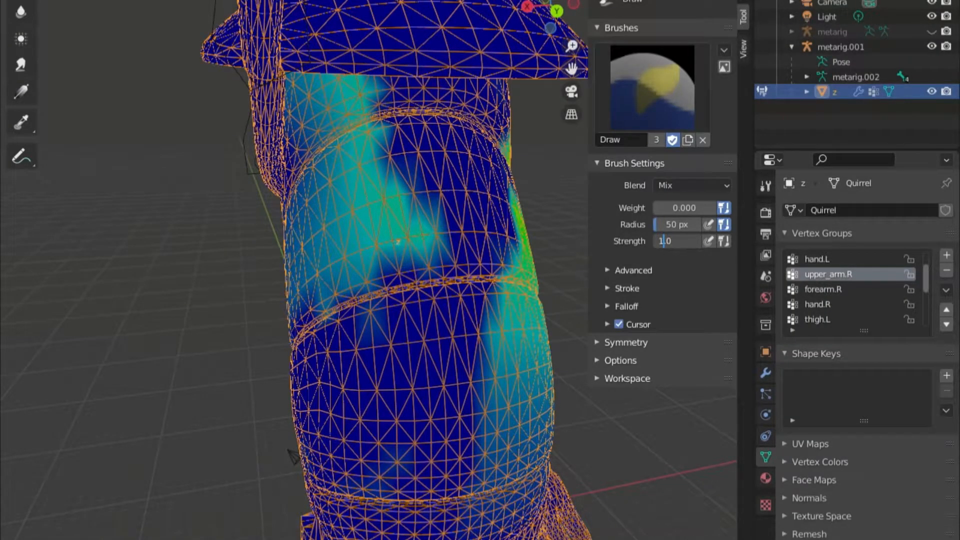
Back in Blender, erase the upper_arm.R weight from the upper back with the Draw brush at strength 1, raised to 10 partway.
{"action": "key", "text": "Return"}
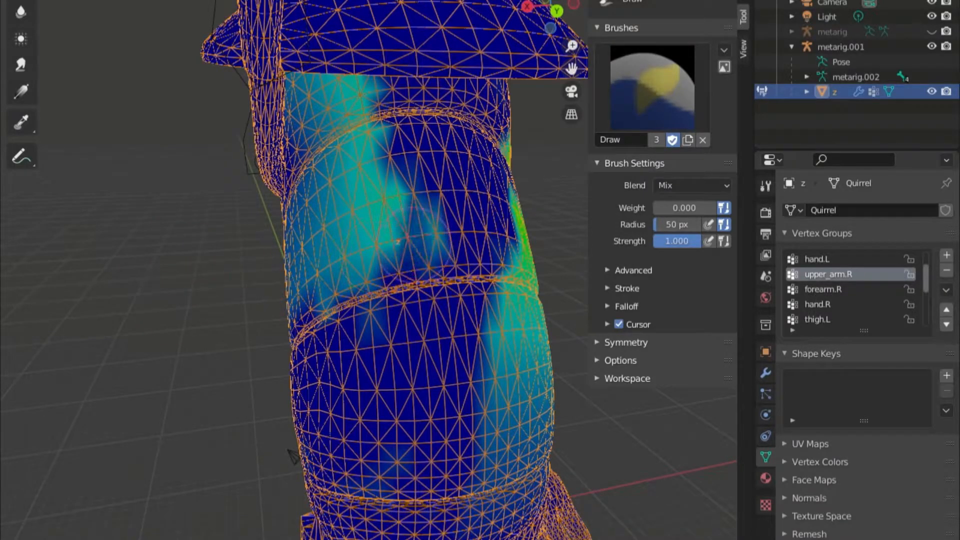
{"action": "mouse_move", "coordinate": [445, 235]}
{"action": "left_mouse_down"}
{"action": "mouse_move", "coordinate": [430, 190]}
{"action": "mouse_move", "coordinate": [425, 245]}
{"action": "mouse_move", "coordinate": [396, 220]}
{"action": "mouse_move", "coordinate": [388, 253]}
{"action": "mouse_move", "coordinate": [370, 170]}
{"action": "mouse_move", "coordinate": [383, 245]}
{"action": "left_mouse_up"}
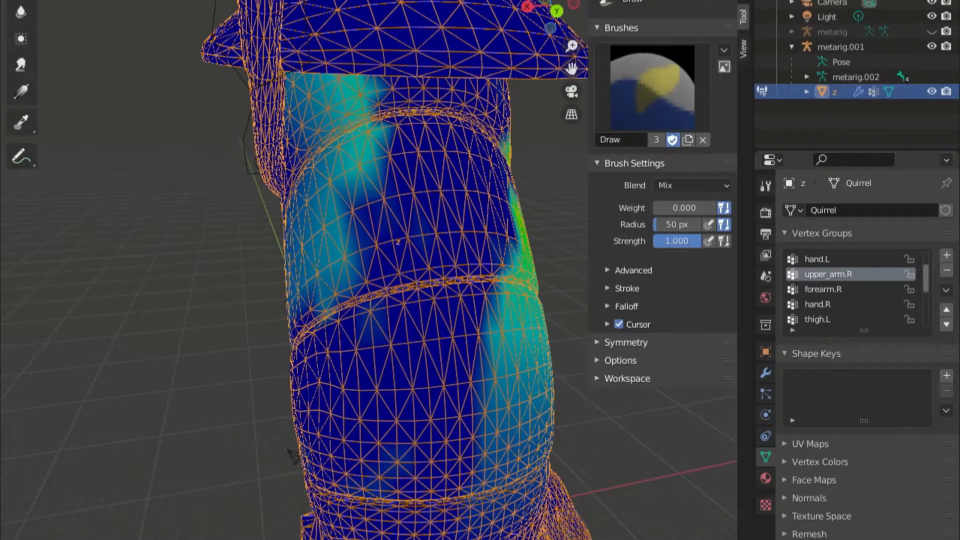
{"action": "left_click", "coordinate": [677, 242]}
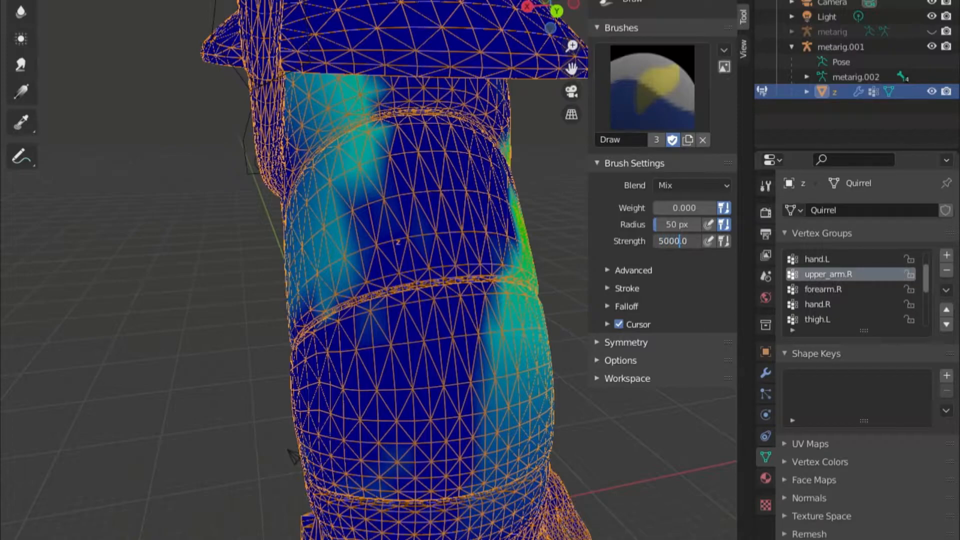
{"action": "left_click_drag", "start_coordinate": [342, 192], "coordinate": [345, 180]}
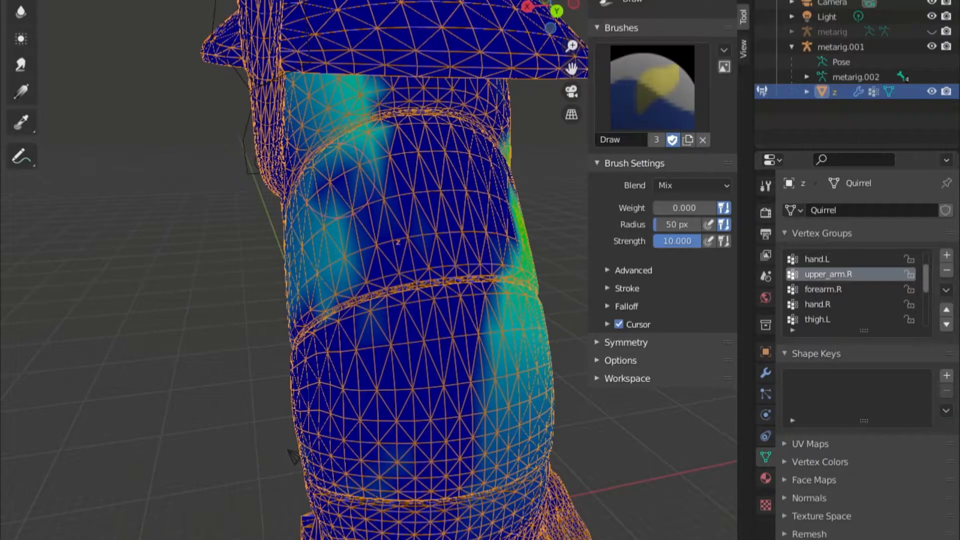
{"action": "mouse_move", "coordinate": [345, 198]}
{"action": "left_mouse_down"}
{"action": "mouse_move", "coordinate": [390, 165]}
{"action": "mouse_move", "coordinate": [372, 150]}
{"action": "mouse_move", "coordinate": [360, 290]}
{"action": "mouse_move", "coordinate": [333, 231]}
{"action": "mouse_move", "coordinate": [345, 170]}
{"action": "mouse_move", "coordinate": [370, 145]}
{"action": "mouse_move", "coordinate": [345, 87]}
{"action": "mouse_move", "coordinate": [313, 112]}
{"action": "mouse_move", "coordinate": [339, 220]}
{"action": "left_mouse_up"}
{"action": "middle_click_drag", "start_coordinate": [339, 220], "coordinate": [399, 199]}
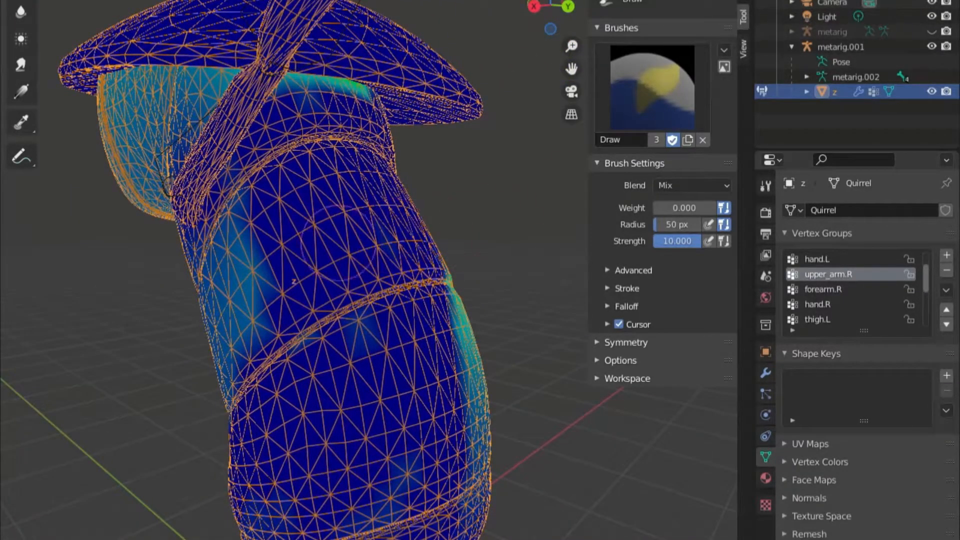
{"action": "mouse_move", "coordinate": [265, 253]}
{"action": "left_mouse_down"}
{"action": "mouse_move", "coordinate": [235, 343]}
{"action": "mouse_move", "coordinate": [237, 240]}
{"action": "left_mouse_up"}
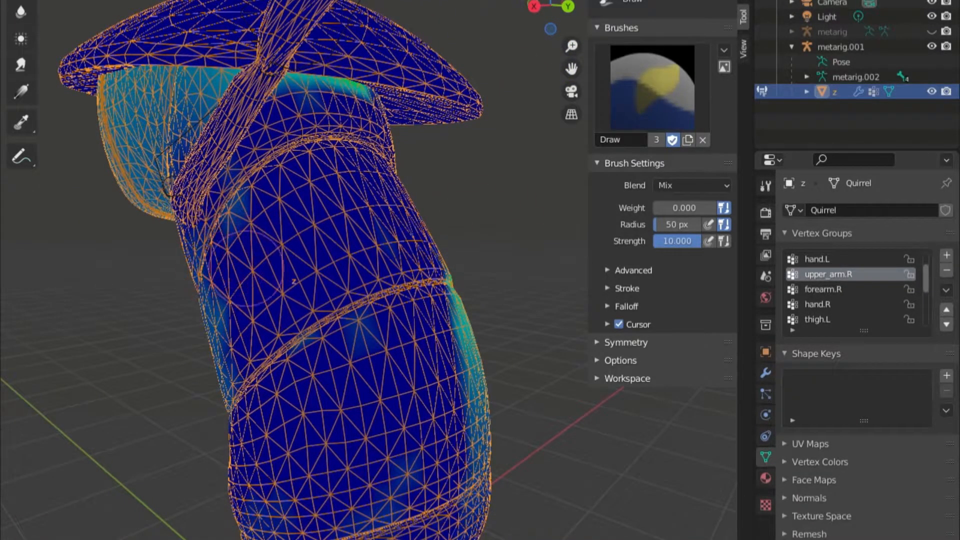
Erase upper_arm.R weight from the middle of the front torso and set the brush radius to 100 px.
{"action": "middle_click_drag", "start_coordinate": [237, 245], "coordinate": [280, 236]}
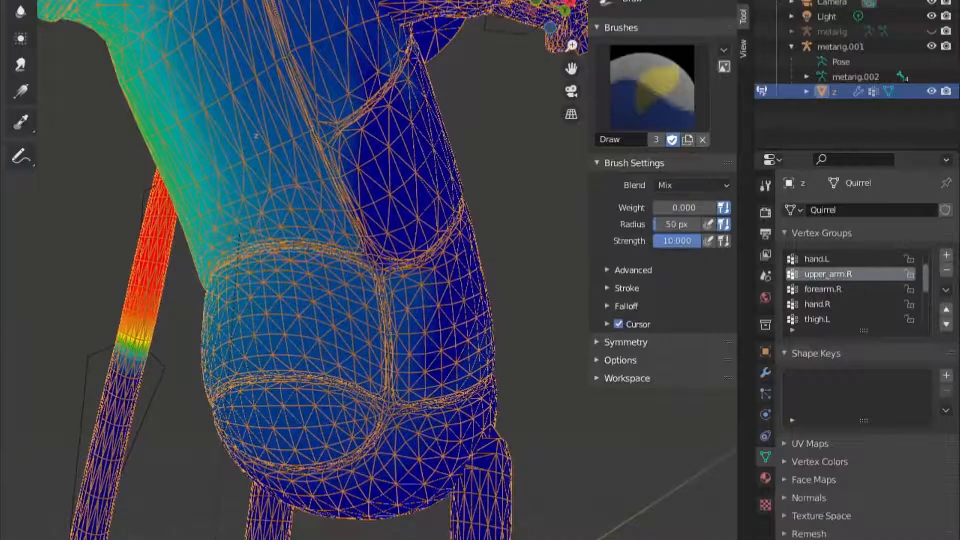
{"action": "mouse_move", "coordinate": [306, 250]}
{"action": "left_mouse_down"}
{"action": "mouse_move", "coordinate": [330, 130]}
{"action": "mouse_move", "coordinate": [368, 367]}
{"action": "mouse_move", "coordinate": [356, 298]}
{"action": "mouse_move", "coordinate": [431, 271]}
{"action": "left_mouse_up"}
{"action": "double_click", "coordinate": [678, 224]}
{"action": "type", "text": "100"}
{"action": "key", "text": "Return"}
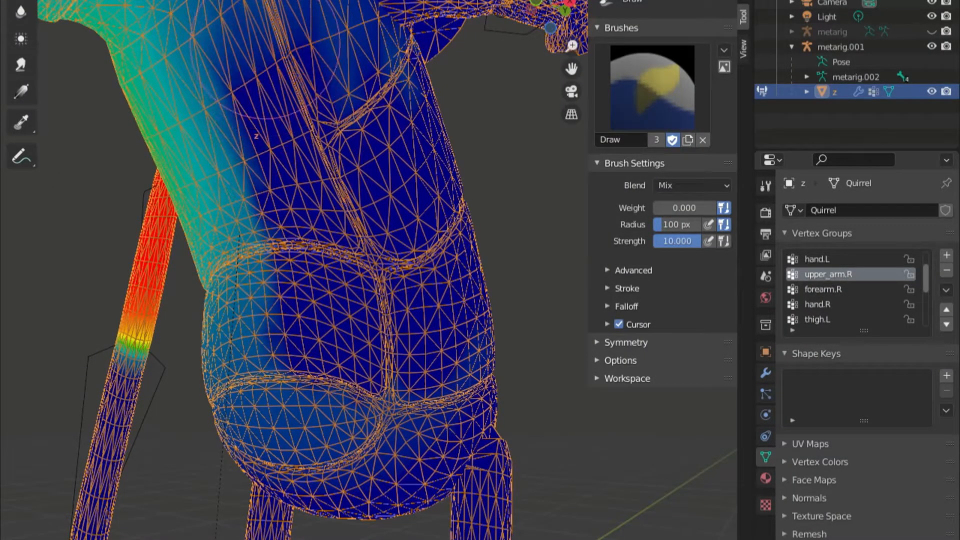
Erase upper_arm.R weight from the face and from the torso side below the raised arm.
{"action": "scroll", "coordinate": [345, 425], "scroll_direction": "down", "scroll_amount": 4}
{"action": "middle_click_drag", "start_coordinate": [300, 175], "coordinate": [345, 171]}
{"action": "mouse_move", "coordinate": [380, 105]}
{"action": "left_mouse_down"}
{"action": "mouse_move", "coordinate": [330, 46]}
{"action": "mouse_move", "coordinate": [332, 155]}
{"action": "mouse_move", "coordinate": [401, 55]}
{"action": "left_mouse_up"}
{"action": "middle_click_drag", "start_coordinate": [384, 38], "coordinate": [345, 56]}
{"action": "mouse_move", "coordinate": [345, 56]}
{"action": "left_mouse_down"}
{"action": "mouse_move", "coordinate": [401, 89]}
{"action": "mouse_move", "coordinate": [373, 107]}
{"action": "left_mouse_up"}
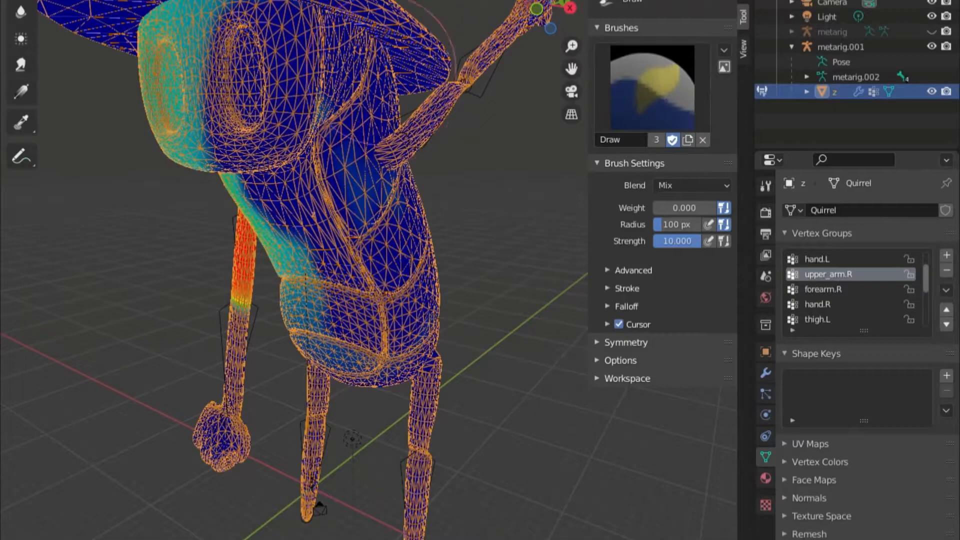
{"action": "middle_click_drag", "start_coordinate": [311, 145], "coordinate": [327, 111]}
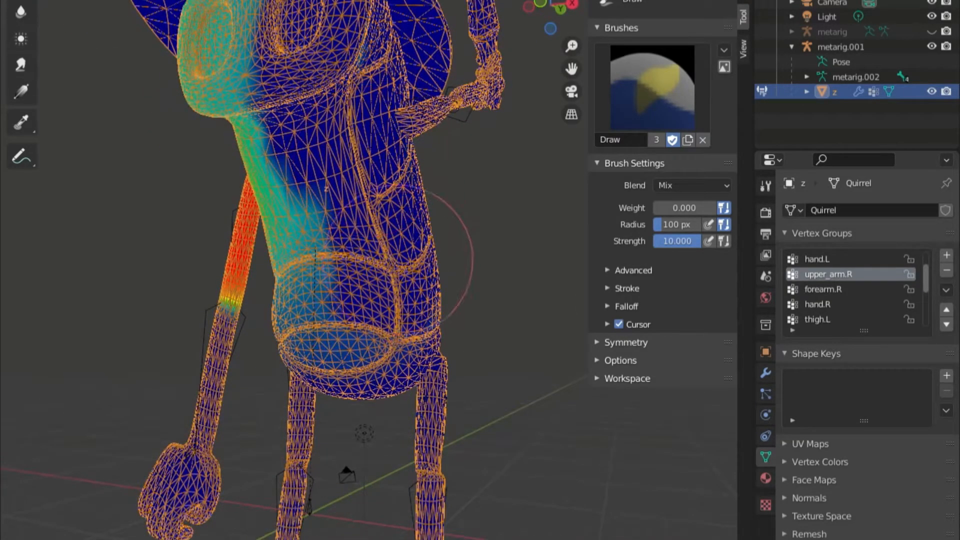
{"action": "mouse_move", "coordinate": [422, 235]}
{"action": "left_mouse_down"}
{"action": "mouse_move", "coordinate": [380, 240]}
{"action": "mouse_move", "coordinate": [415, 235]}
{"action": "left_mouse_up"}
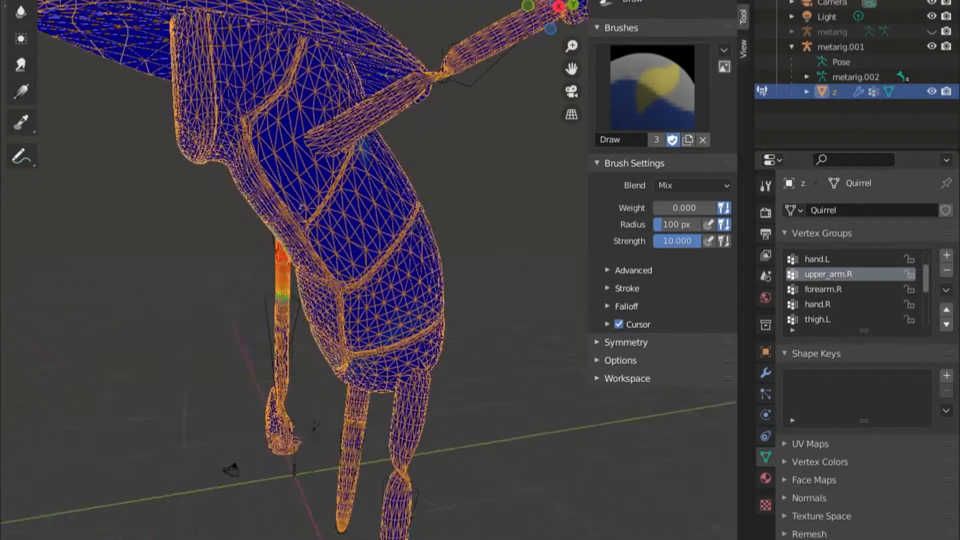
Erase the upper_arm.R weight from the back, from the lower body up to the back of the head.
{"action": "middle_click_drag", "start_coordinate": [350, 250], "coordinate": [255, 260]}
{"action": "middle_click_drag", "start_coordinate": [415, 143], "coordinate": [303, 111]}
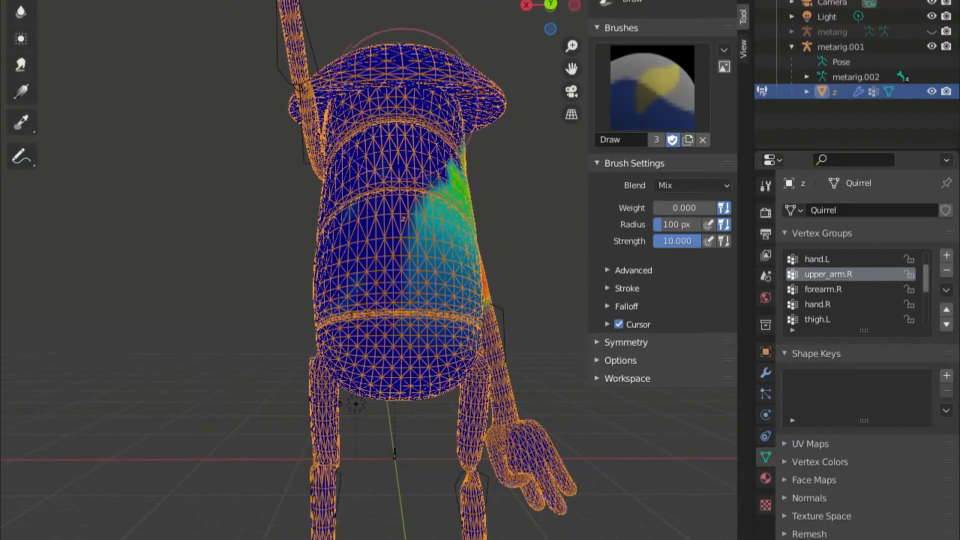
{"action": "middle_click_drag", "start_coordinate": [400, 235], "coordinate": [360, 220]}
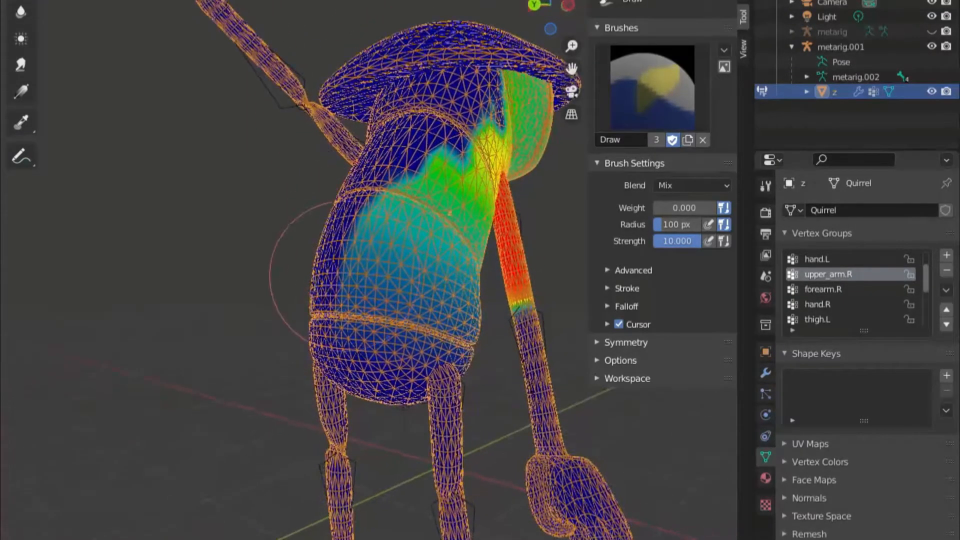
{"action": "mouse_move", "coordinate": [378, 230]}
{"action": "left_mouse_down"}
{"action": "mouse_move", "coordinate": [394, 203]}
{"action": "mouse_move", "coordinate": [395, 282]}
{"action": "left_mouse_up"}
{"action": "left_click_drag", "start_coordinate": [440, 260], "coordinate": [493, 71]}
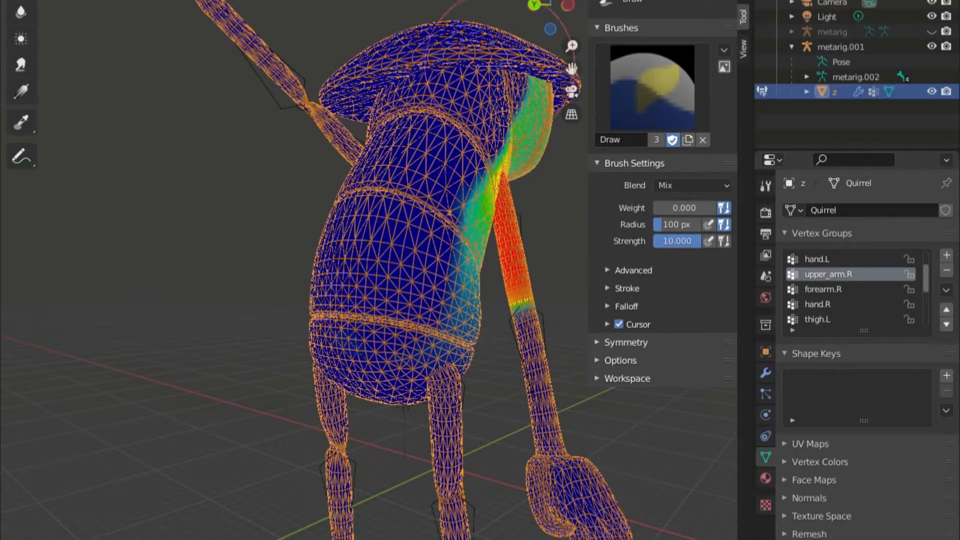
Erase the remaining upper_arm.R weight from the front torso and head, leaving only the patch around the lowered arm's shoulder.
{"action": "middle_click_drag", "start_coordinate": [545, 65], "coordinate": [301, 370]}
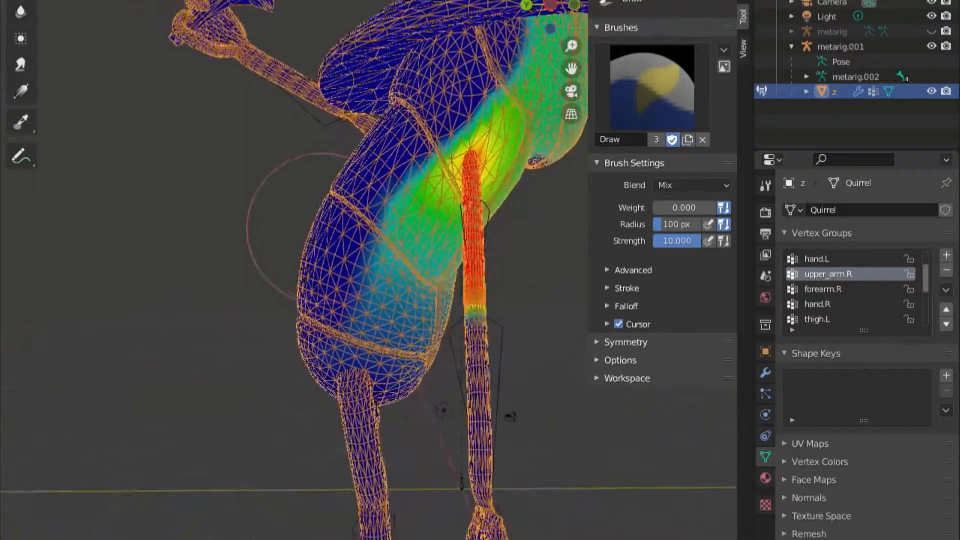
{"action": "middle_click_drag", "start_coordinate": [415, 362], "coordinate": [425, 330]}
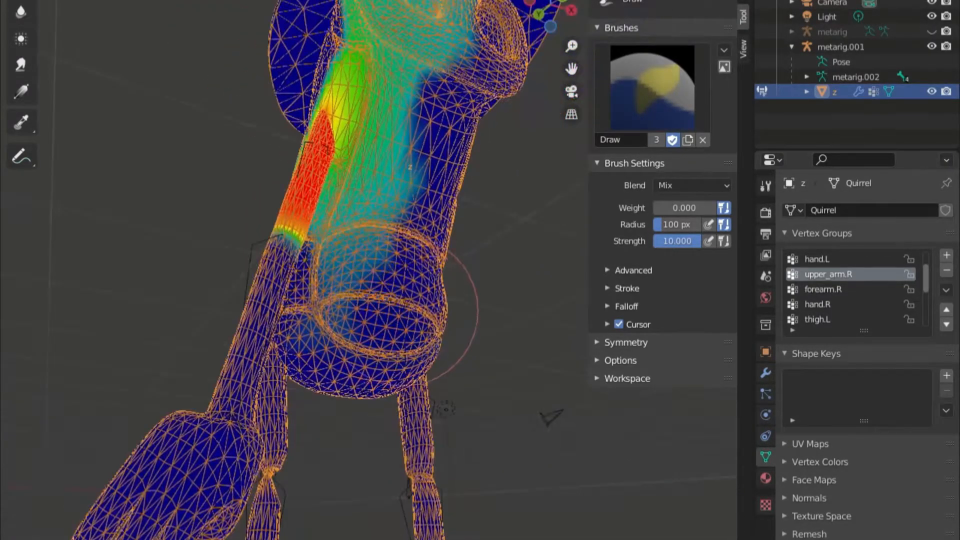
{"action": "left_click_drag", "start_coordinate": [422, 149], "coordinate": [435, 37]}
{"action": "middle_click_drag", "start_coordinate": [435, 50], "coordinate": [530, 65]}
{"action": "left_click_drag", "start_coordinate": [520, 55], "coordinate": [542, 150]}
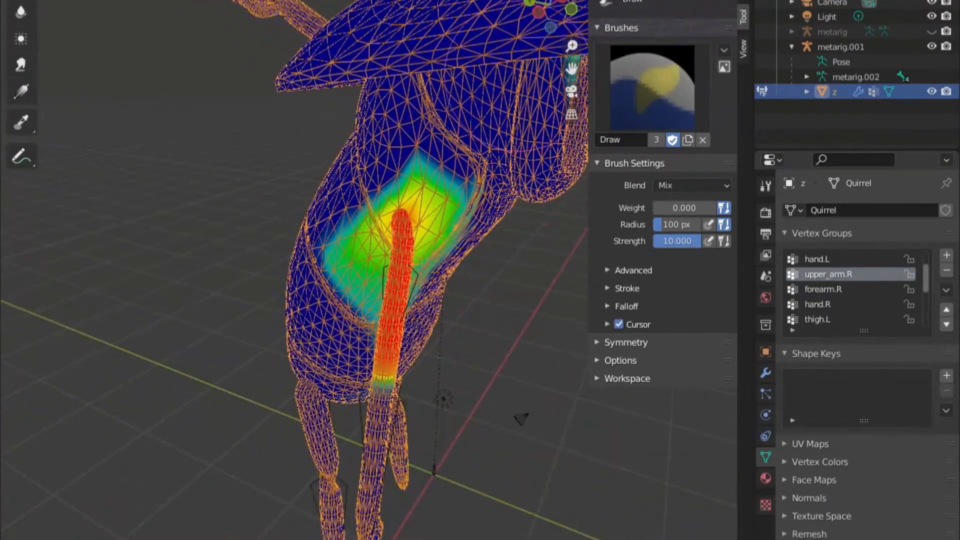
Set the brush strength to 5 and erase weight along the front edge of the patch around the lowered arm's shoulder.
{"action": "middle_click_drag", "start_coordinate": [530, 90], "coordinate": [415, 100]}
{"action": "middle_click_drag", "start_coordinate": [465, 499], "coordinate": [488, 194]}
{"action": "middle_click_drag", "start_coordinate": [340, 377], "coordinate": [545, 225]}
{"action": "double_click", "coordinate": [670, 241]}
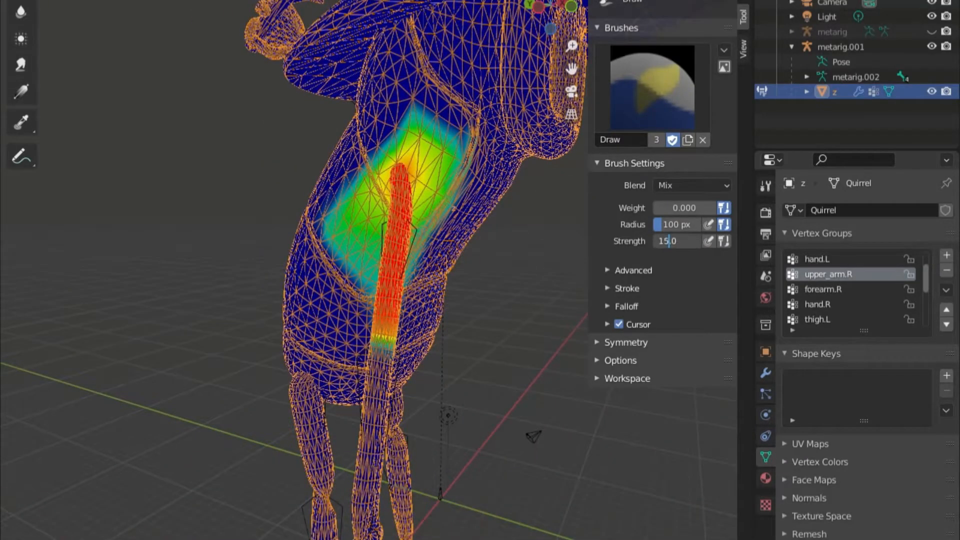
{"action": "key", "text": "Return"}
{"action": "scroll", "coordinate": [500, 252], "scroll_direction": "up", "scroll_amount": 6}
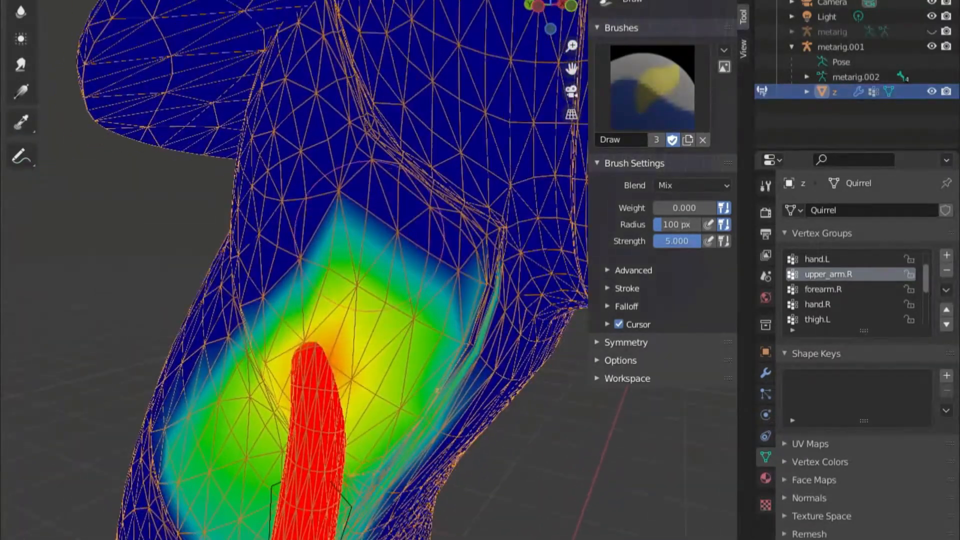
{"action": "middle_click_drag", "start_coordinate": [508, 261], "coordinate": [457, 212]}
{"action": "mouse_move", "coordinate": [320, 260]}
{"action": "left_mouse_down"}
{"action": "mouse_move", "coordinate": [282, 501]}
{"action": "mouse_move", "coordinate": [226, 480]}
{"action": "left_mouse_up"}
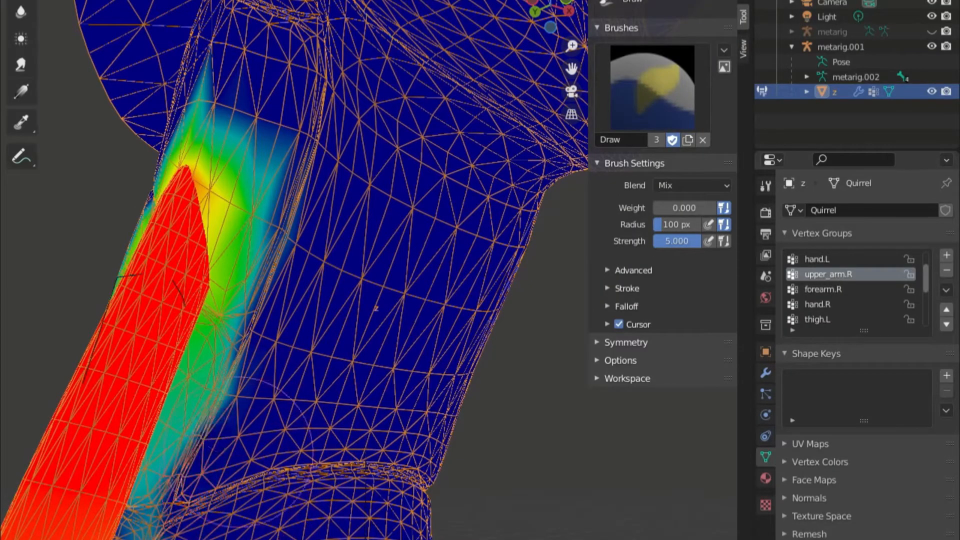
Undo the last stroke and erase weight along the rear and lower edges of the lowered arm's shoulder patch.
{"action": "middle_click_drag", "start_coordinate": [307, 190], "coordinate": [332, 215]}
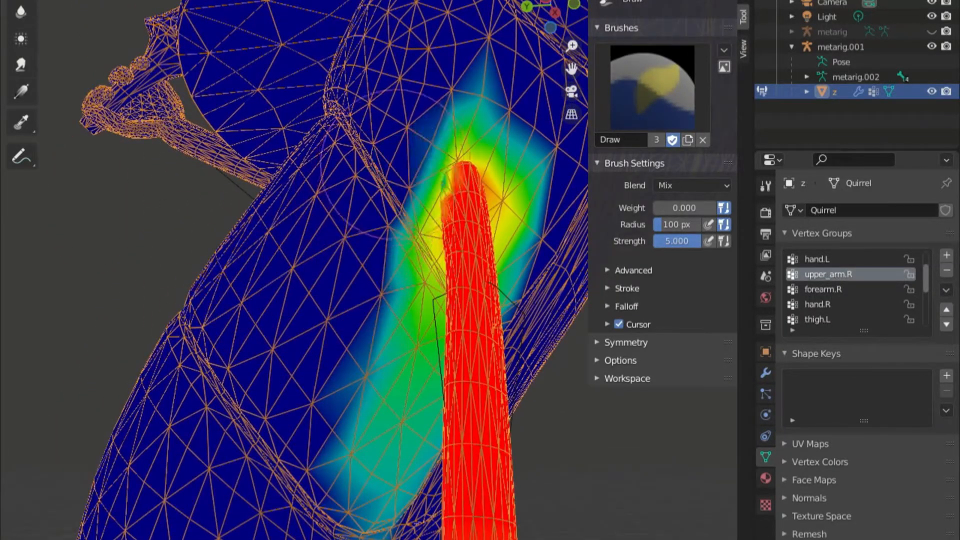
{"action": "key", "text": "ctrl+z"}
{"action": "left_click_drag", "start_coordinate": [265, 290], "coordinate": [325, 445]}
{"action": "middle_click_drag", "start_coordinate": [330, 430], "coordinate": [506, 250]}
{"action": "left_click_drag", "start_coordinate": [515, 255], "coordinate": [582, 406]}
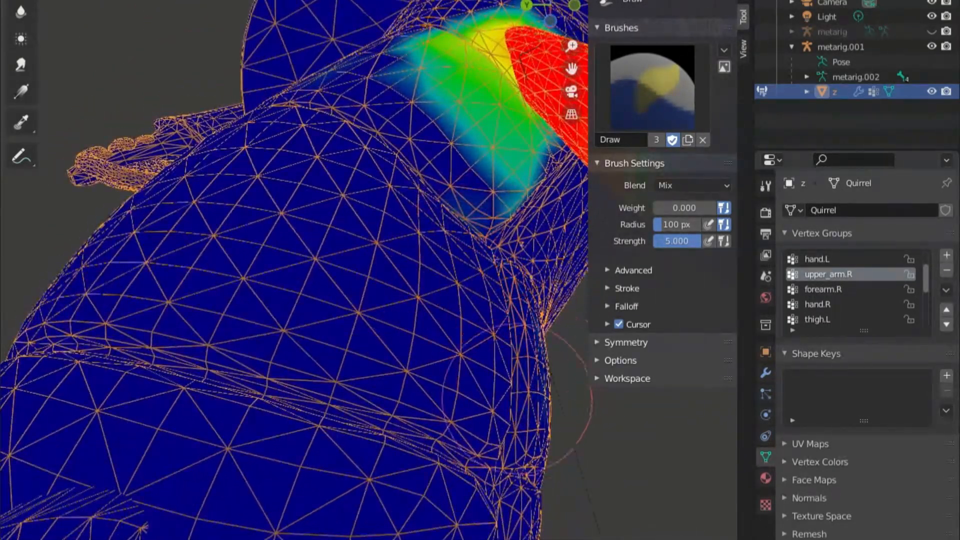
Erase a spot of upper_arm.R weight inside the arm's shoulder opening with a 50 px brush.
{"action": "middle_click_drag", "start_coordinate": [581, 406], "coordinate": [419, 440]}
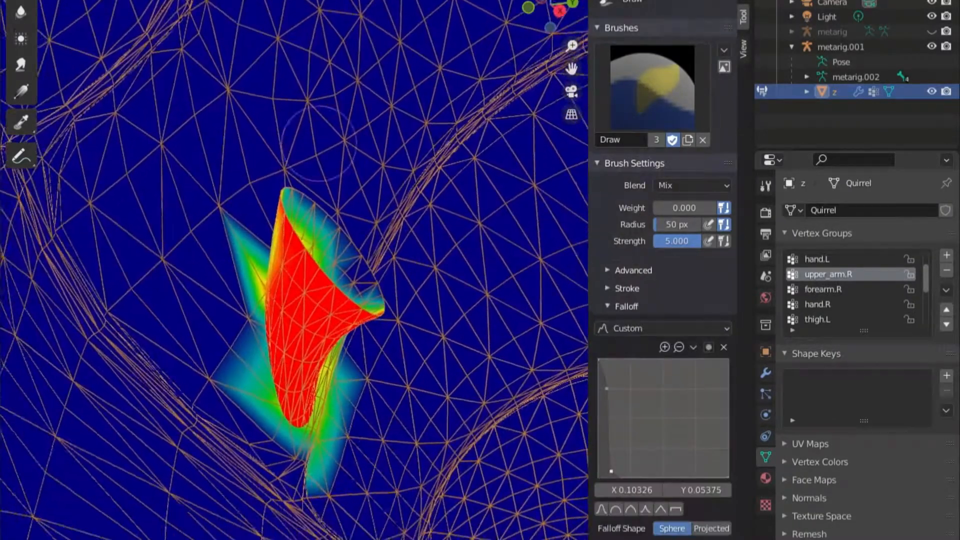
{"action": "scroll", "coordinate": [310, 320], "scroll_direction": "up", "scroll_amount": 2}
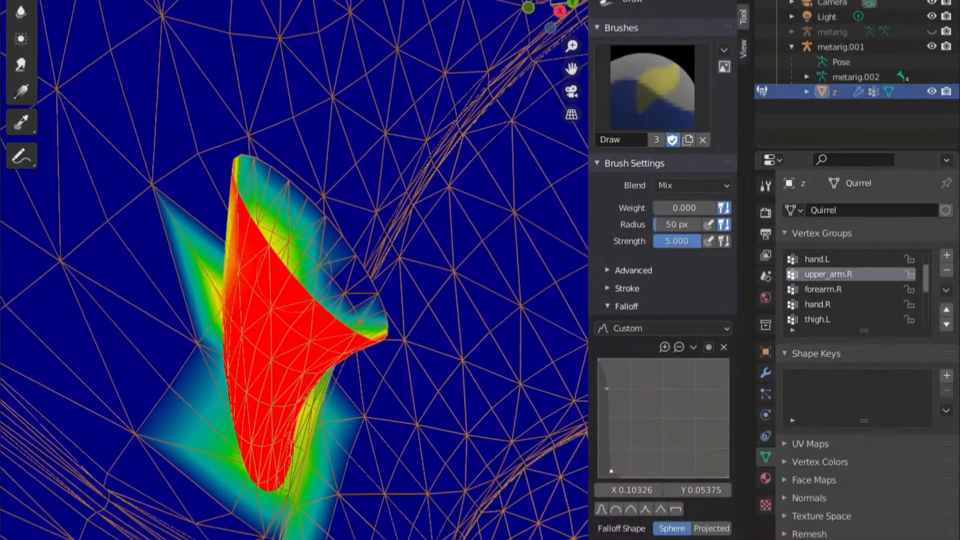
{"action": "left_click_drag", "start_coordinate": [280, 292], "coordinate": [350, 317]}
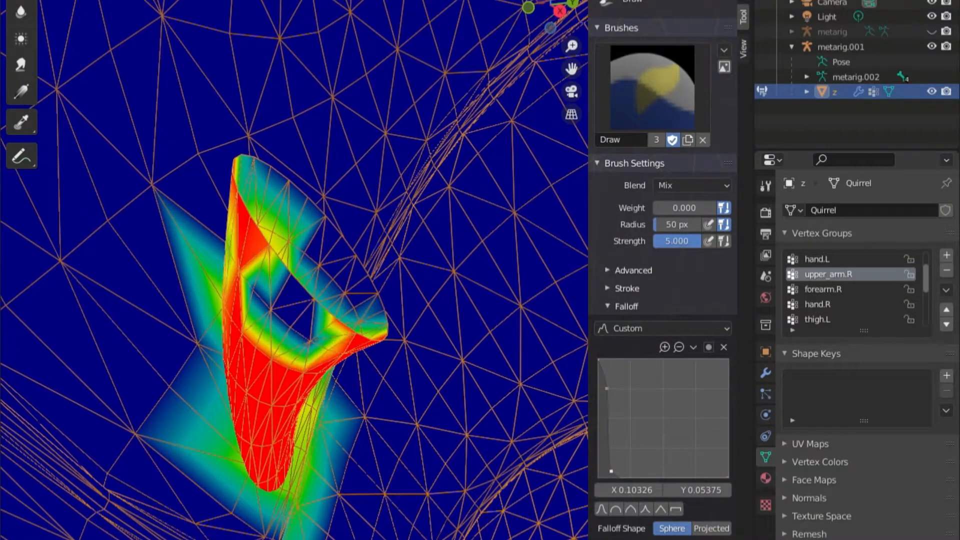
Widen the custom falloff curve with its outer point at X 0.457, Y 0.959, test strokes in the shoulder opening, and undo the last.
{"action": "left_click_drag", "start_coordinate": [607, 389], "coordinate": [632, 375]}
{"action": "left_click_drag", "start_coordinate": [611, 471], "coordinate": [657, 365]}
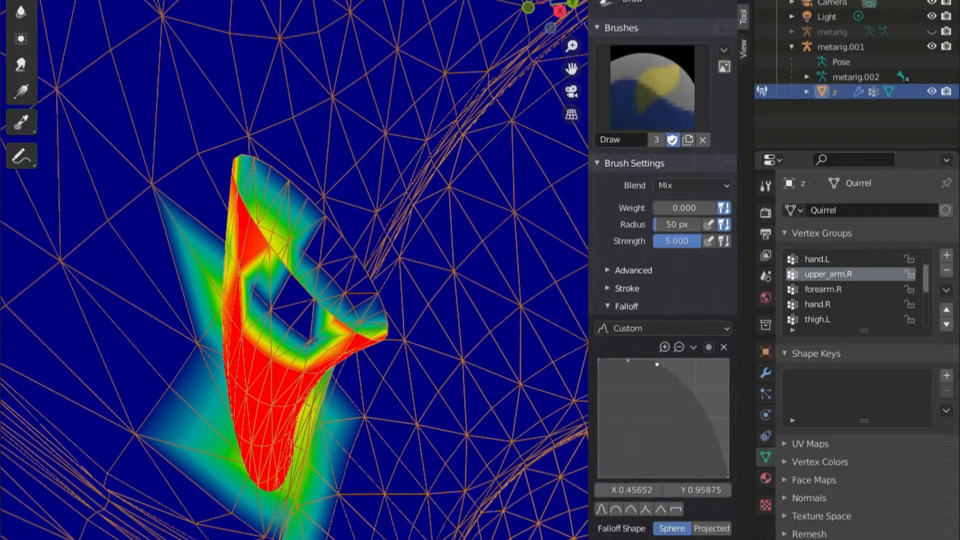
{"action": "left_click_drag", "start_coordinate": [271, 250], "coordinate": [246, 171]}
{"action": "middle_click_drag", "start_coordinate": [246, 172], "coordinate": [362, 266]}
{"action": "left_click_drag", "start_coordinate": [377, 272], "coordinate": [378, 245]}
{"action": "key", "text": "ctrl+z"}
Erase upper_arm.R weight from the body mesh surrounding the arm's shoulder end.
{"action": "mouse_move", "coordinate": [378, 265]}
{"action": "middle_mouse_down"}
{"action": "mouse_move", "coordinate": [385, 210]}
{"action": "mouse_move", "coordinate": [405, 220]}
{"action": "middle_mouse_up"}
{"action": "mouse_move", "coordinate": [430, 332]}
{"action": "left_mouse_down"}
{"action": "mouse_move", "coordinate": [375, 275]}
{"action": "mouse_move", "coordinate": [457, 358]}
{"action": "left_mouse_up"}
{"action": "mouse_move", "coordinate": [456, 357]}
{"action": "middle_mouse_down"}
{"action": "mouse_move", "coordinate": [483, 310]}
{"action": "mouse_move", "coordinate": [465, 449]}
{"action": "middle_mouse_up"}
{"action": "left_click_drag", "start_coordinate": [464, 449], "coordinate": [422, 374]}
{"action": "mouse_move", "coordinate": [378, 396]}
{"action": "middle_mouse_down"}
{"action": "mouse_move", "coordinate": [298, 344]}
{"action": "mouse_move", "coordinate": [405, 285]}
{"action": "mouse_move", "coordinate": [316, 196]}
{"action": "middle_mouse_up"}
{"action": "scroll", "coordinate": [320, 201], "scroll_direction": "up", "scroll_amount": 4}
{"action": "mouse_move", "coordinate": [240, 380]}
{"action": "middle_mouse_down", "text": "shift"}
{"action": "mouse_move", "coordinate": [335, 271]}
{"action": "mouse_move", "coordinate": [380, 300]}
{"action": "middle_mouse_up", "text": "shift"}
{"action": "left_click_drag", "start_coordinate": [323, 513], "coordinate": [447, 365]}
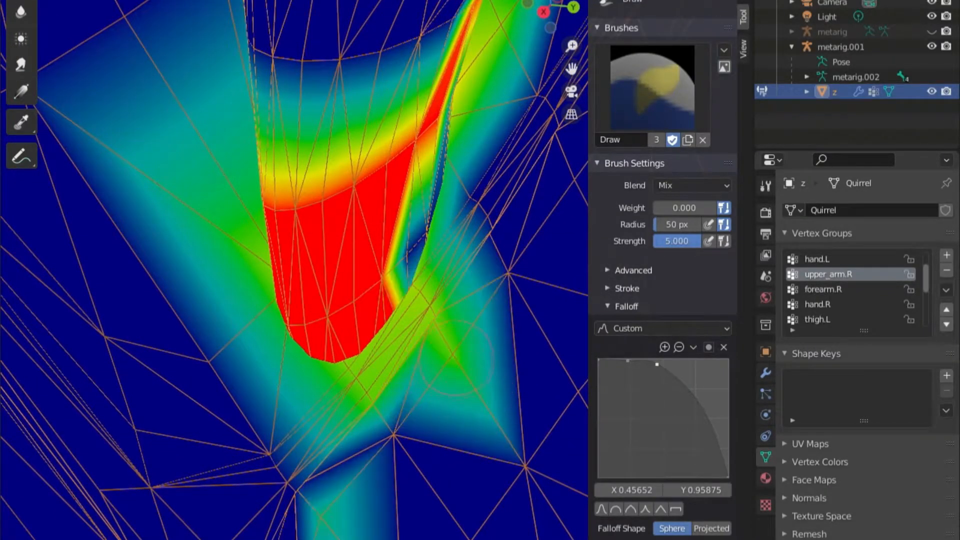
Move the falloff curve's outer point to X 0.359, Y 0.046 and erase more weight inside the arm's shoulder end.
{"action": "left_click_drag", "start_coordinate": [657, 364], "coordinate": [645, 472]}
{"action": "scroll", "coordinate": [375, 405], "scroll_direction": "up", "scroll_amount": 2}
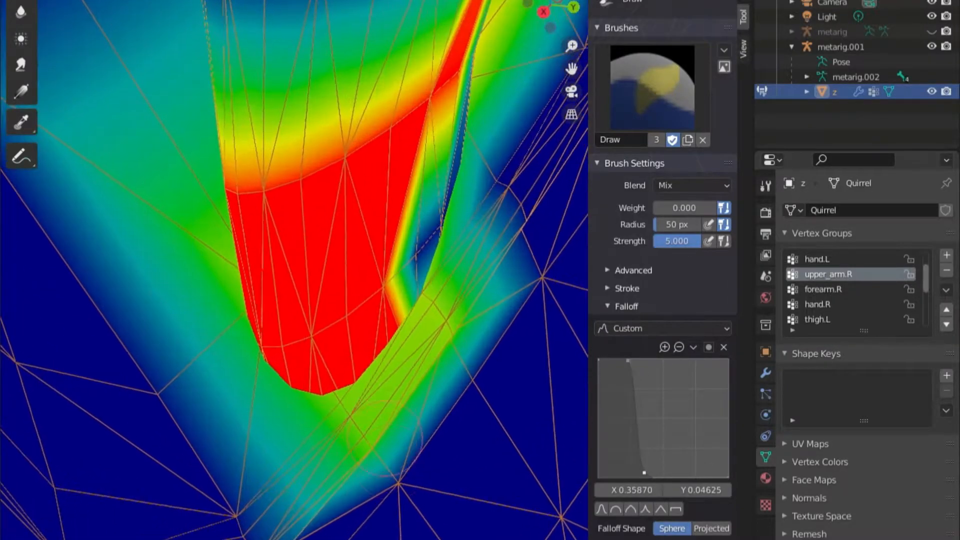
{"action": "middle_click_drag", "start_coordinate": [308, 480], "coordinate": [500, 426]}
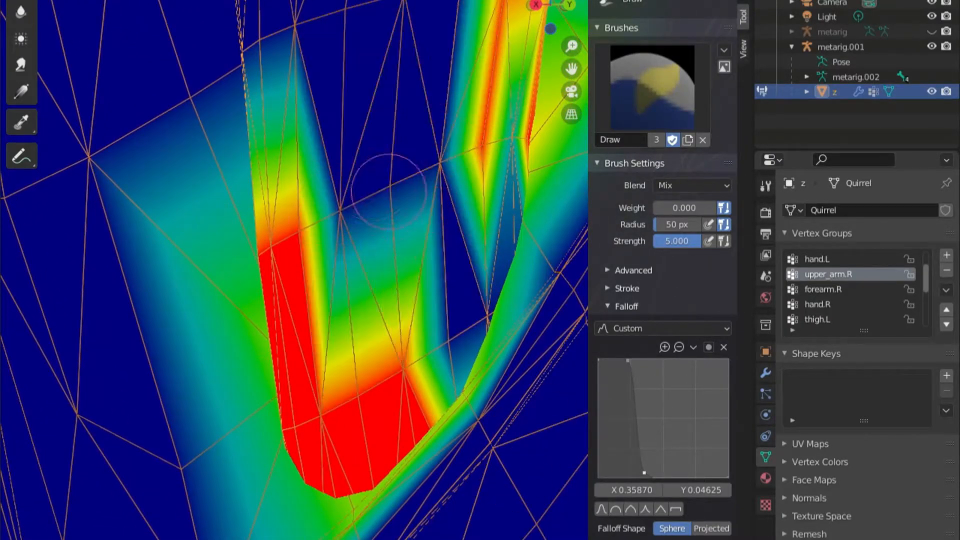
Paint upper_arm.R weight along the inner end of the arm at the shoulder with weight 1.000 and strength 1.000.
{"action": "mouse_move", "coordinate": [277, 406]}
{"action": "middle_mouse_down"}
{"action": "mouse_move", "coordinate": [80, 390]}
{"action": "mouse_move", "coordinate": [97, 332]}
{"action": "middle_mouse_up"}
{"action": "middle_click_drag", "start_coordinate": [224, 416], "coordinate": [231, 337]}
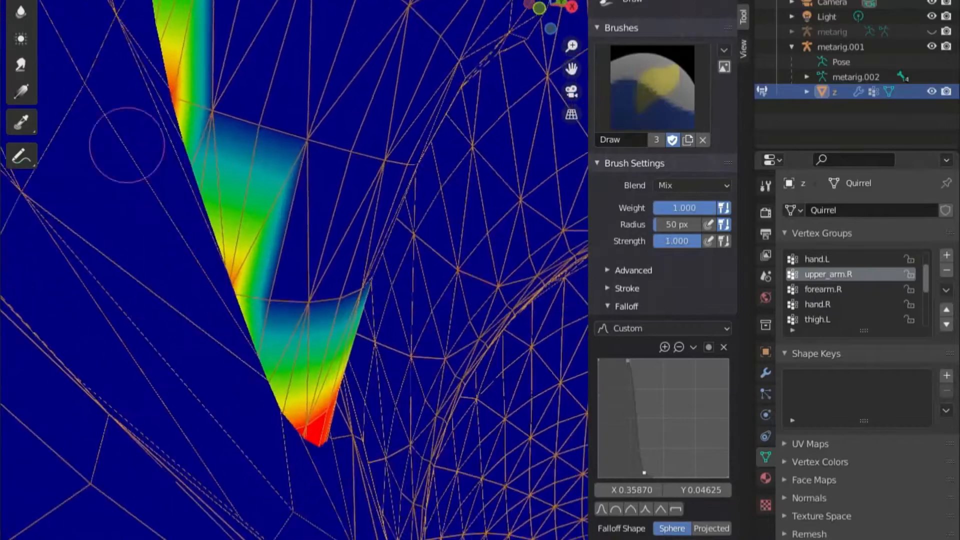
{"action": "mouse_move", "coordinate": [297, 316]}
{"action": "middle_mouse_down"}
{"action": "mouse_move", "coordinate": [320, 313]}
{"action": "mouse_move", "coordinate": [301, 328]}
{"action": "mouse_move", "coordinate": [323, 322]}
{"action": "middle_mouse_up"}
{"action": "middle_click_drag", "start_coordinate": [425, 225], "coordinate": [443, 157]}
{"action": "left_click_drag", "start_coordinate": [443, 157], "coordinate": [472, 15]}
{"action": "mouse_move", "coordinate": [471, 15]}
{"action": "middle_mouse_down"}
{"action": "mouse_move", "coordinate": [450, 120]}
{"action": "mouse_move", "coordinate": [530, 150]}
{"action": "mouse_move", "coordinate": [475, 238]}
{"action": "middle_mouse_up"}
{"action": "left_click_drag", "start_coordinate": [473, 240], "coordinate": [483, 296]}
{"action": "mouse_move", "coordinate": [483, 296]}
{"action": "middle_mouse_down"}
{"action": "mouse_move", "coordinate": [510, 280]}
{"action": "mouse_move", "coordinate": [330, 320]}
{"action": "middle_mouse_up"}
{"action": "mouse_move", "coordinate": [320, 325]}
{"action": "left_mouse_down"}
{"action": "mouse_move", "coordinate": [300, 300]}
{"action": "mouse_move", "coordinate": [314, 154]}
{"action": "mouse_move", "coordinate": [260, 175]}
{"action": "left_mouse_up"}
{"action": "mouse_move", "coordinate": [260, 175]}
{"action": "middle_mouse_down"}
{"action": "mouse_move", "coordinate": [345, 225]}
{"action": "mouse_move", "coordinate": [303, 285]}
{"action": "middle_mouse_up"}
{"action": "left_click_drag", "start_coordinate": [303, 285], "coordinate": [300, 322]}
{"action": "mouse_move", "coordinate": [300, 323]}
{"action": "middle_mouse_down"}
{"action": "mouse_move", "coordinate": [380, 320]}
{"action": "mouse_move", "coordinate": [215, 280]}
{"action": "middle_mouse_up"}
{"action": "left_click_drag", "start_coordinate": [210, 285], "coordinate": [130, 400]}
{"action": "mouse_move", "coordinate": [130, 400]}
{"action": "middle_mouse_down"}
{"action": "mouse_move", "coordinate": [225, 370]}
{"action": "mouse_move", "coordinate": [230, 260]}
{"action": "middle_mouse_up"}
{"action": "left_click_drag", "start_coordinate": [225, 250], "coordinate": [150, 327]}
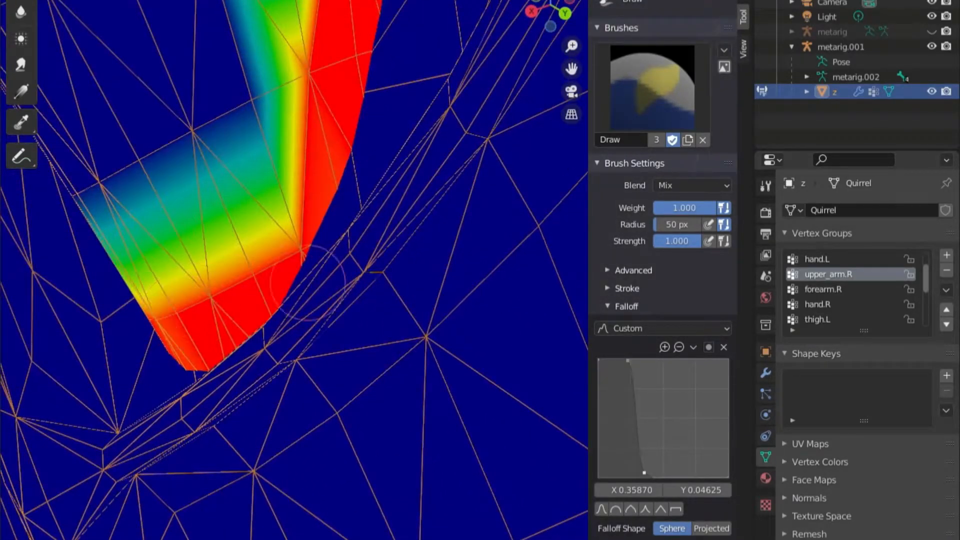
Leave Weight Paint mode, switch the metarig.001 armature to Pose Mode, and select its upper_arm.R bone.
{"action": "middle_click_drag", "start_coordinate": [150, 328], "coordinate": [408, 218]}
{"action": "middle_click_drag", "start_coordinate": [408, 218], "coordinate": [419, 238]}
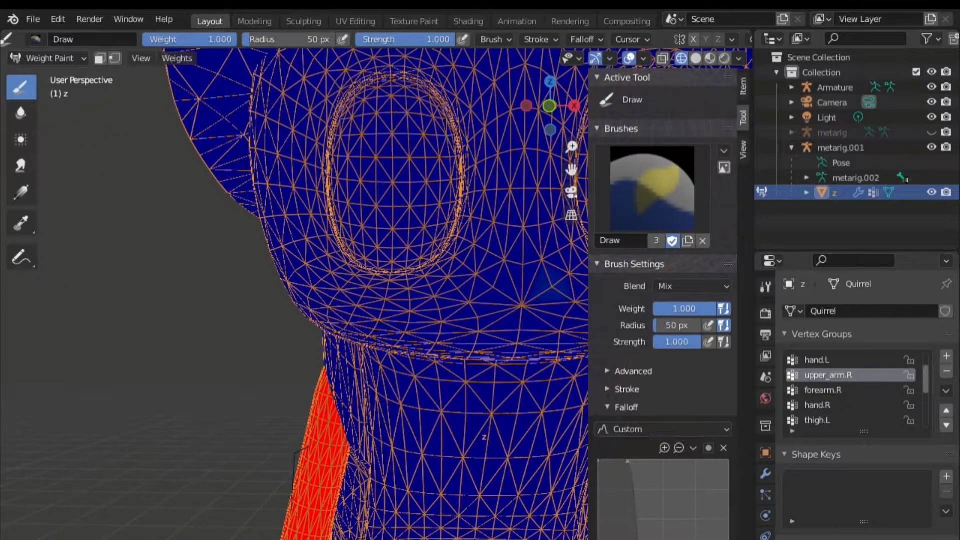
{"action": "left_click", "coordinate": [48, 58]}
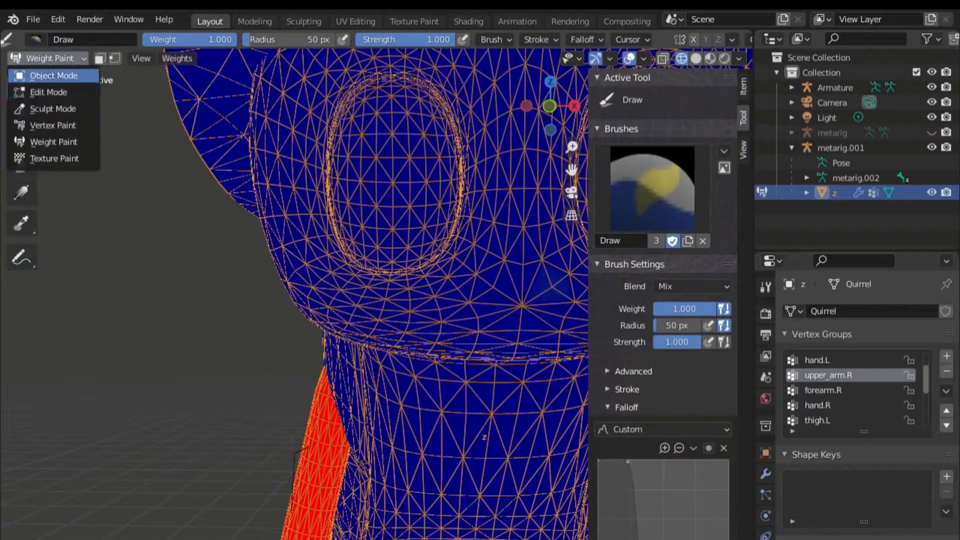
{"action": "left_click", "coordinate": [50, 76]}
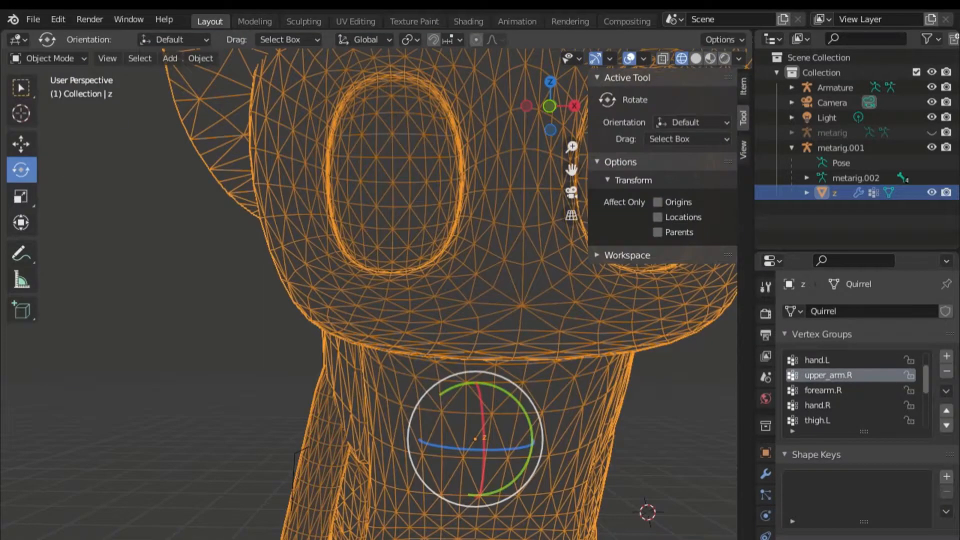
{"action": "left_click", "coordinate": [841, 147]}
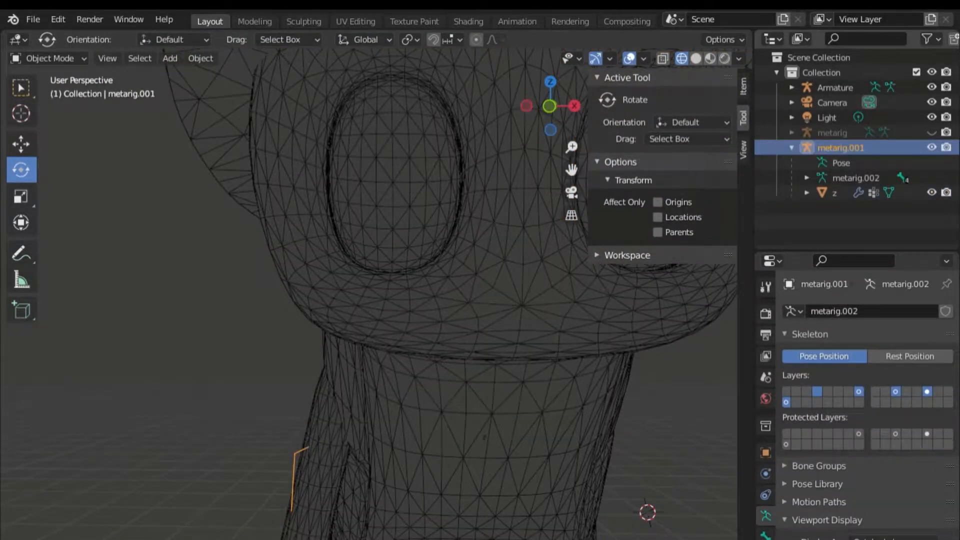
{"action": "left_click", "coordinate": [48, 58]}
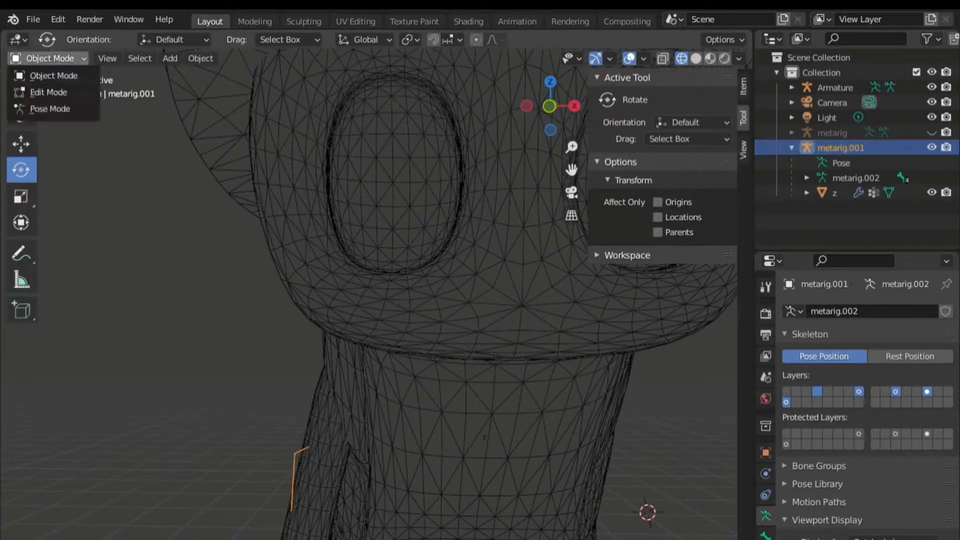
{"action": "left_click", "coordinate": [50, 108]}
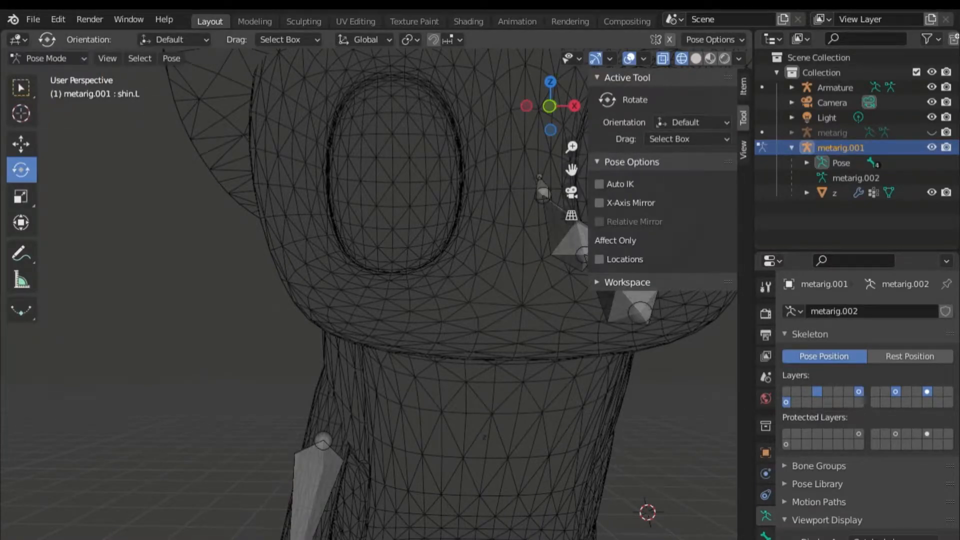
{"action": "left_click", "coordinate": [320, 460]}
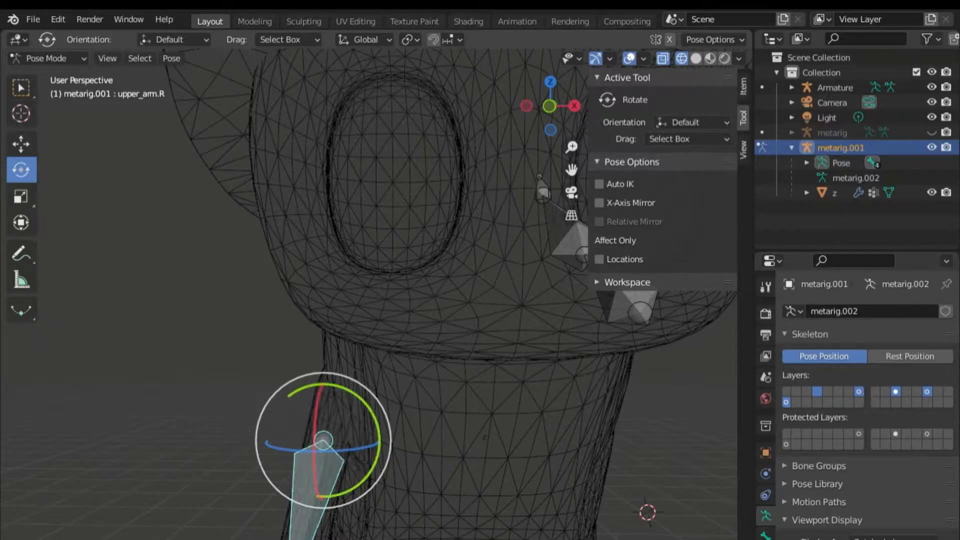
Rotate the upper_arm.R bone outward and examine how the mesh around the shoulder and face deforms.
{"action": "left_click_drag", "start_coordinate": [345, 390], "coordinate": [378, 425]}
{"action": "scroll", "coordinate": [379, 425], "scroll_direction": "up", "scroll_amount": 2}
{"action": "scroll", "coordinate": [379, 425], "scroll_direction": "down", "scroll_amount": 3}
{"action": "scroll", "coordinate": [379, 425], "scroll_direction": "down", "scroll_amount": 4}
{"action": "middle_click_drag", "start_coordinate": [379, 425], "coordinate": [296, 421], "text": "shift"}
{"action": "scroll", "coordinate": [400, 380], "scroll_direction": "up", "scroll_amount": 5}
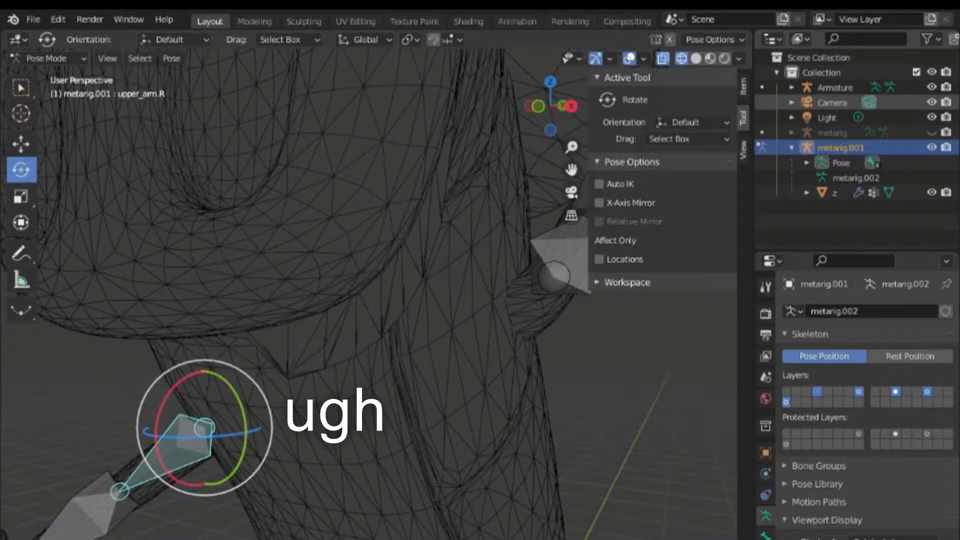
{"action": "middle_click_drag", "start_coordinate": [351, 300], "coordinate": [383, 326]}
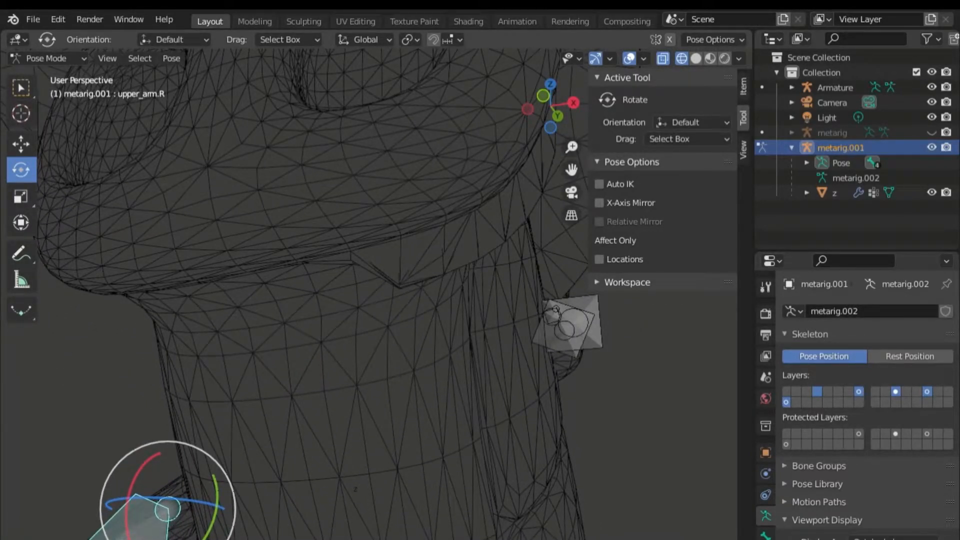
{"action": "middle_click_drag", "start_coordinate": [383, 325], "coordinate": [425, 351]}
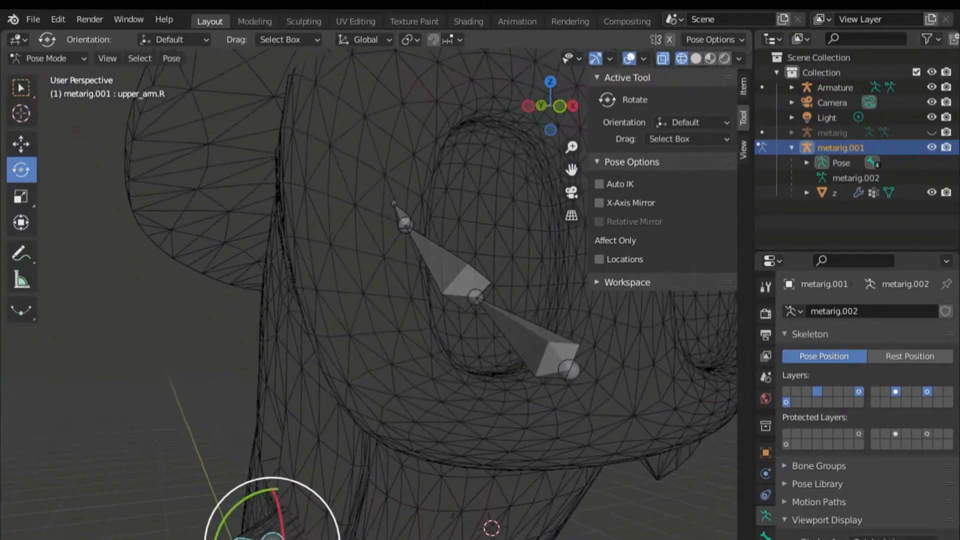
Swing the upper_arm.R bone back and forth to test which vertices on the head and body follow it.
{"action": "left_click_drag", "start_coordinate": [227, 518], "coordinate": [210, 538]}
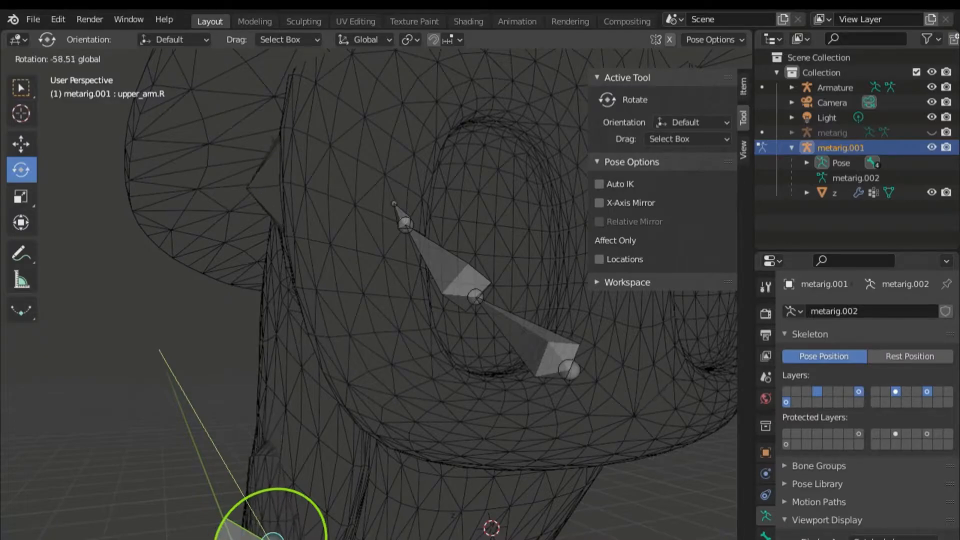
{"action": "left_click_drag", "start_coordinate": [242, 515], "coordinate": [205, 539]}
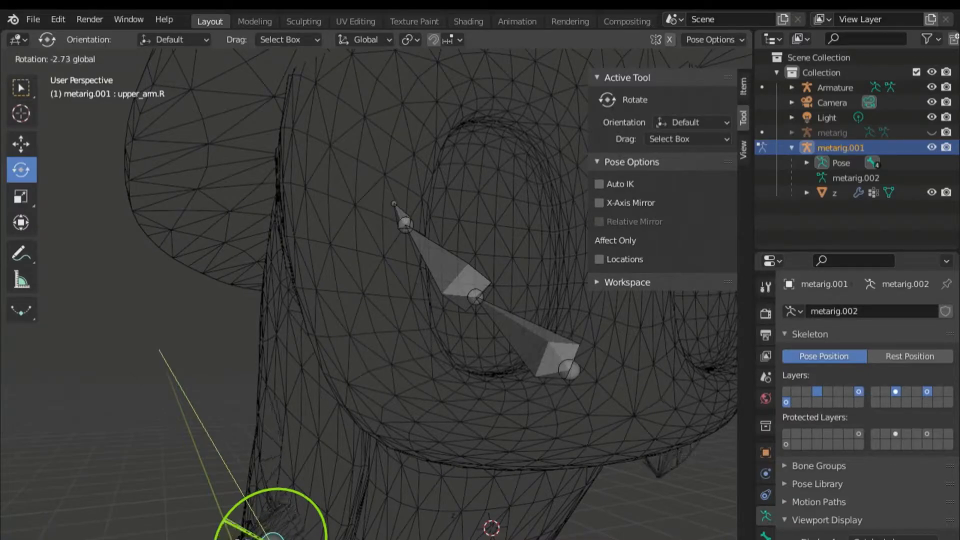
{"action": "left_click_drag", "start_coordinate": [237, 536], "coordinate": [242, 535]}
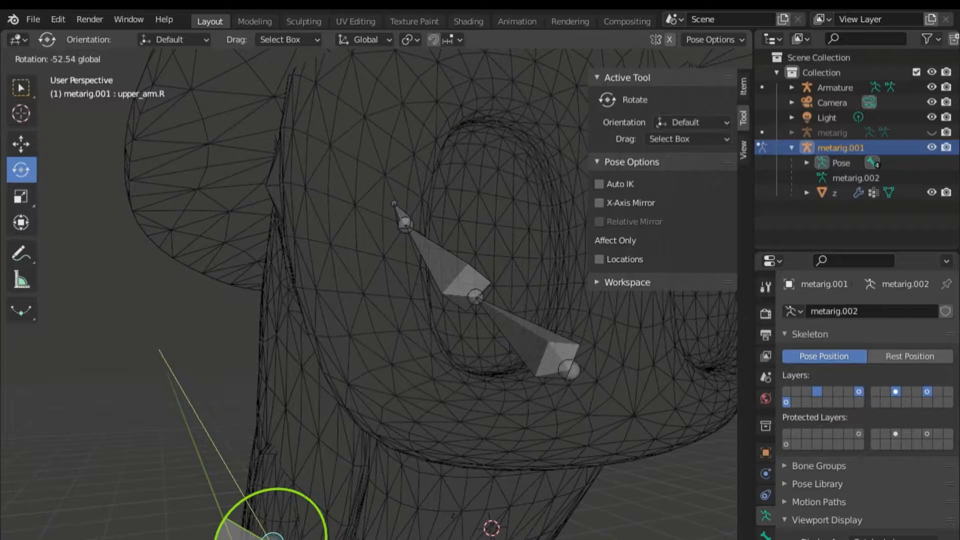
{"action": "left_click_drag", "start_coordinate": [159, 350], "coordinate": [159, 350]}
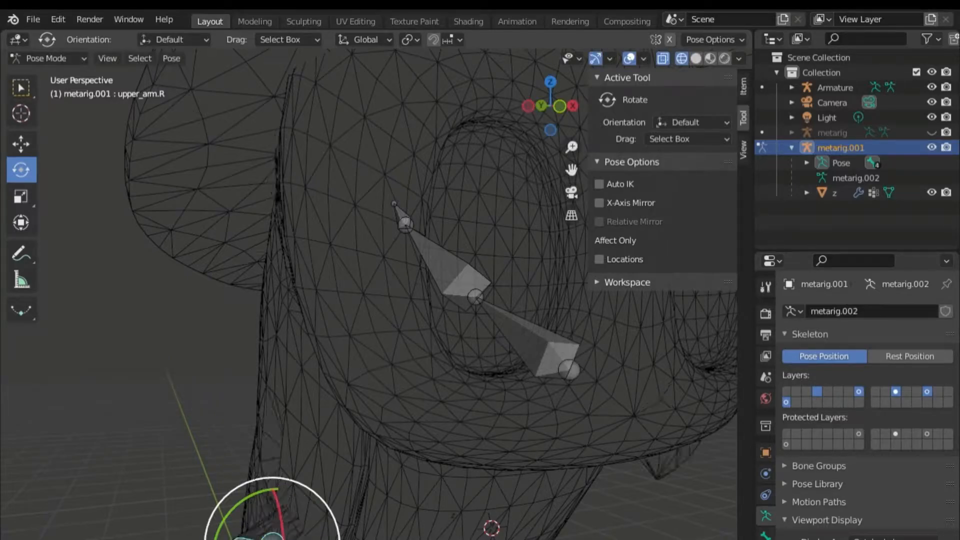
Rotate upper_arm.R away from the body, check the shoulder joint up close, and undo the rotation.
{"action": "middle_click_drag", "start_coordinate": [381, 300], "coordinate": [350, 293]}
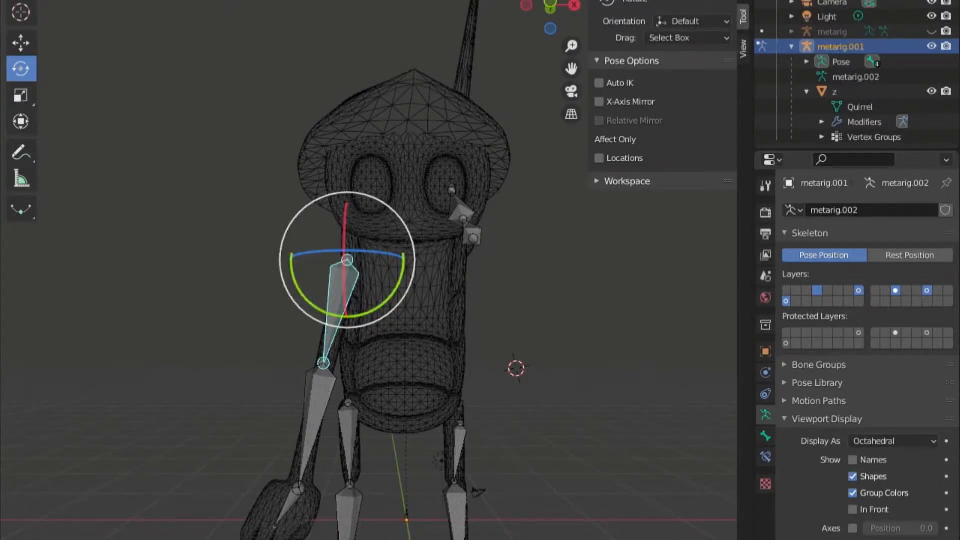
{"action": "scroll", "coordinate": [388, 255], "scroll_direction": "up", "scroll_amount": 2}
{"action": "scroll", "coordinate": [387, 255], "scroll_direction": "up", "scroll_amount": 2}
{"action": "middle_click_drag", "start_coordinate": [360, 255], "coordinate": [421, 285]}
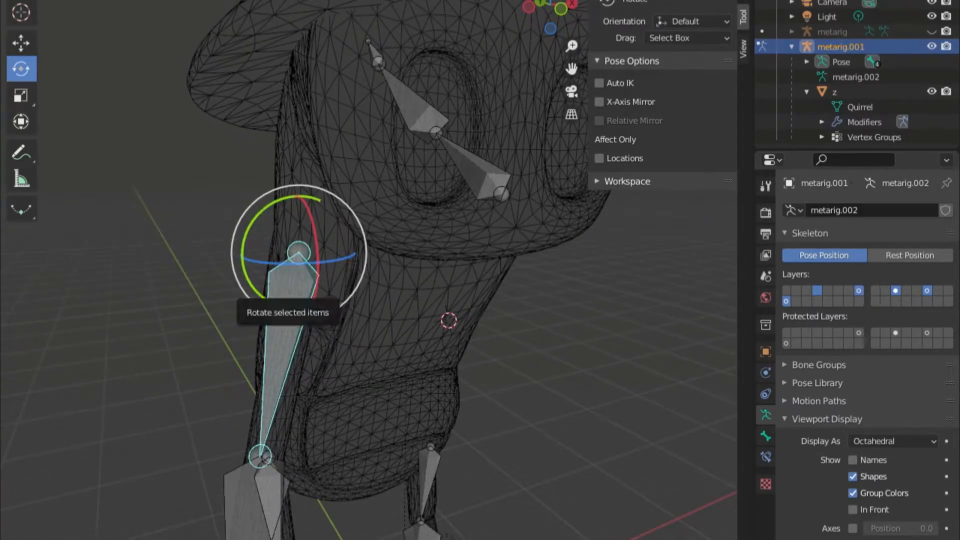
{"action": "left_click_drag", "start_coordinate": [262, 303], "coordinate": [125, 239]}
{"action": "scroll", "coordinate": [150, 250], "scroll_direction": "up", "scroll_amount": 5}
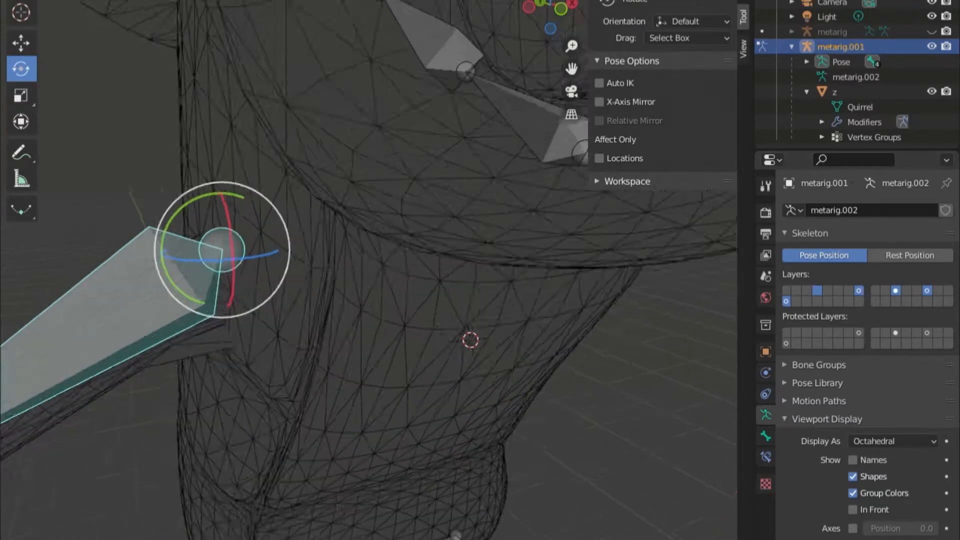
{"action": "middle_click_drag", "start_coordinate": [320, 300], "coordinate": [455, 204]}
{"action": "key", "text": "ctrl+z"}
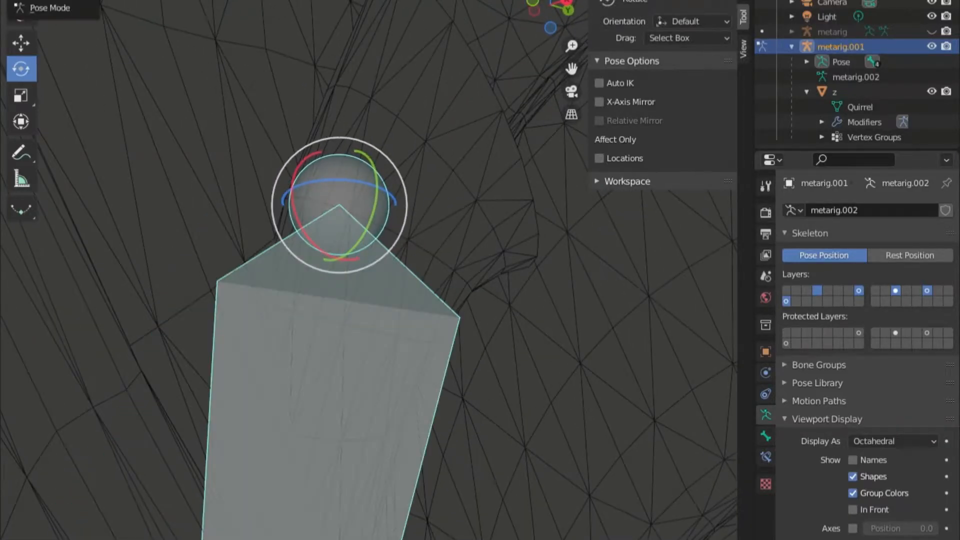
Leave Pose Mode, select the z mesh, and put it into Weight Paint mode.
{"action": "left_click", "coordinate": [50, 0]}
{"action": "left_click", "coordinate": [50, 1]}
{"action": "left_click", "coordinate": [835, 92]}
{"action": "left_click", "coordinate": [50, 0]}
{"action": "left_click", "coordinate": [55, 41]}
Set the brush weight to 1.000 and paint more upper_arm.R weight onto the arm's inner shoulder end.
{"action": "left_click", "coordinate": [684, 208]}
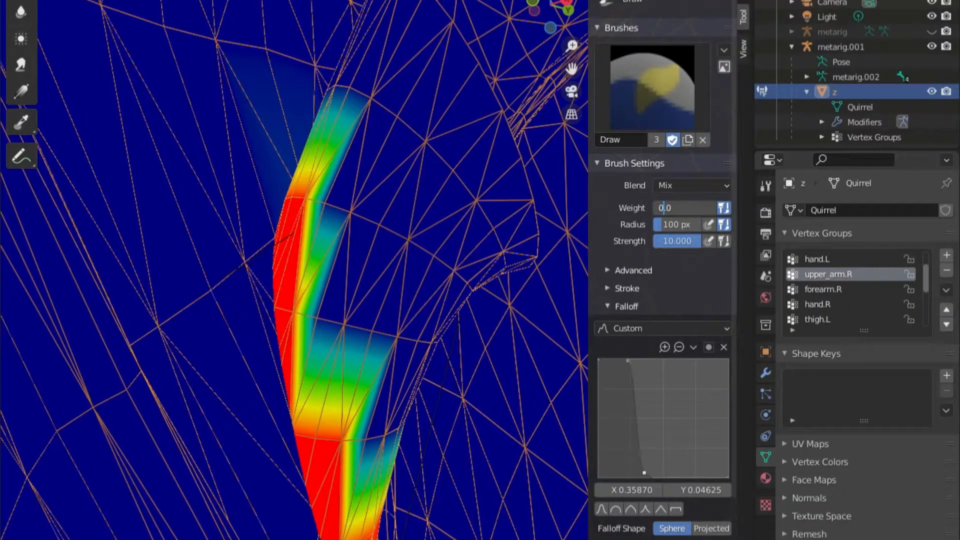
{"action": "key", "text": "Return"}
{"action": "left_click", "coordinate": [343, 326]}
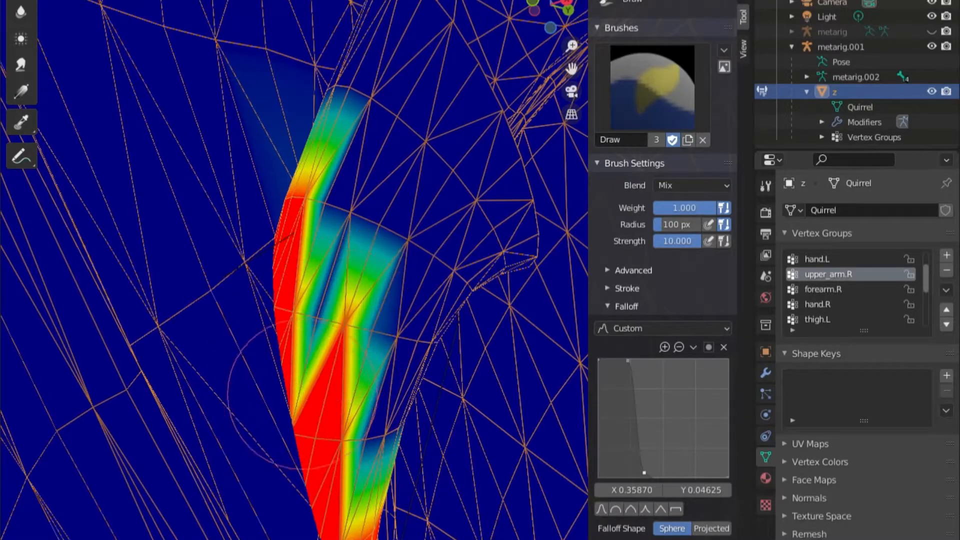
{"action": "left_click", "coordinate": [318, 321]}
{"action": "mouse_move", "coordinate": [377, 430]}
{"action": "middle_mouse_down"}
{"action": "mouse_move", "coordinate": [400, 365]}
{"action": "mouse_move", "coordinate": [417, 350]}
{"action": "mouse_move", "coordinate": [440, 395]}
{"action": "mouse_move", "coordinate": [446, 389]}
{"action": "middle_mouse_up"}
Return metarig.001 to Pose Mode and rotate upper_arm.R until the arm points roughly horizontally outward.
{"action": "left_click", "coordinate": [52, 0]}
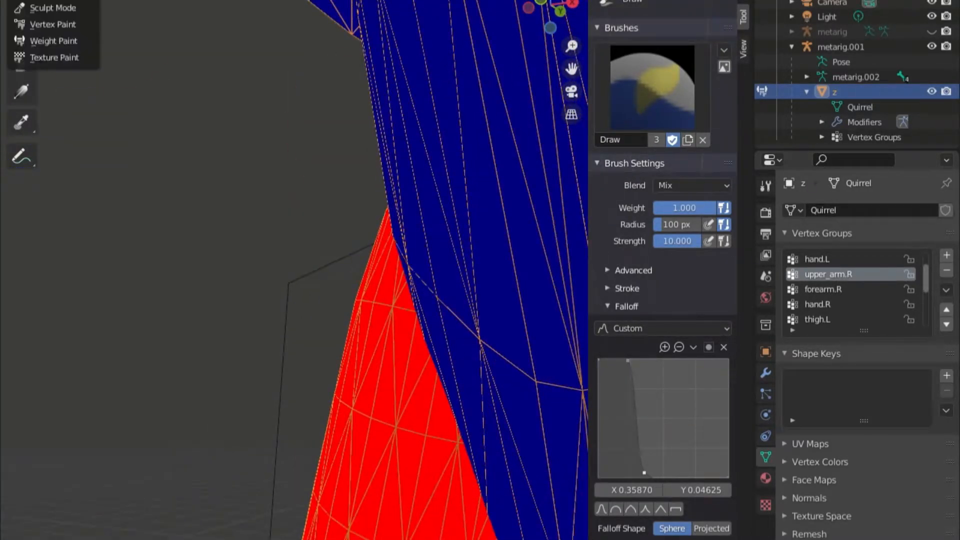
{"action": "left_click", "coordinate": [52, 0]}
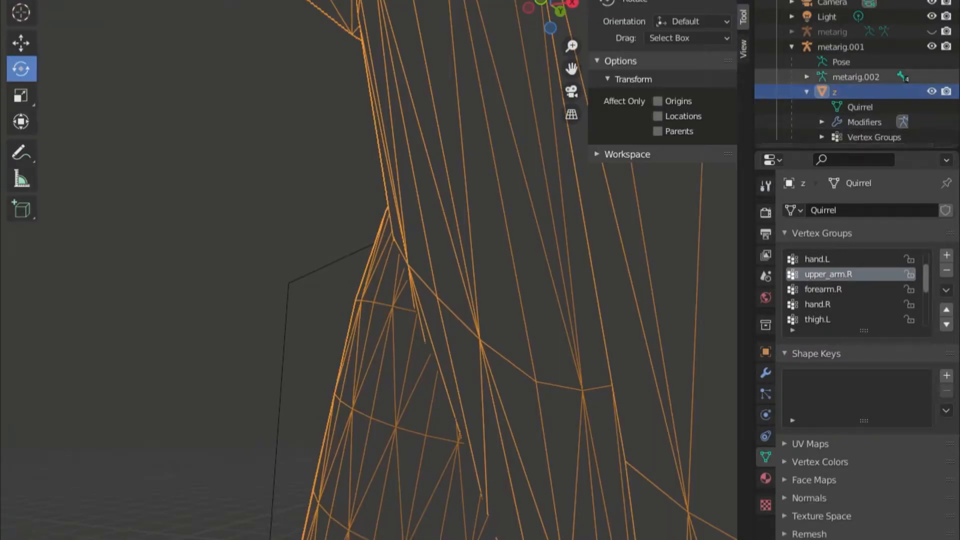
{"action": "left_click", "coordinate": [841, 47]}
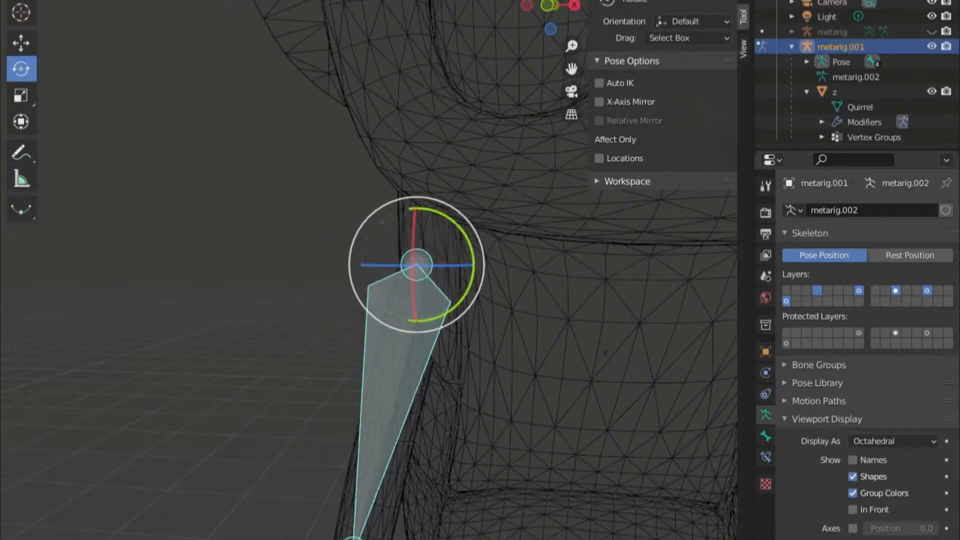
{"action": "left_click_drag", "start_coordinate": [472, 255], "coordinate": [462, 299]}
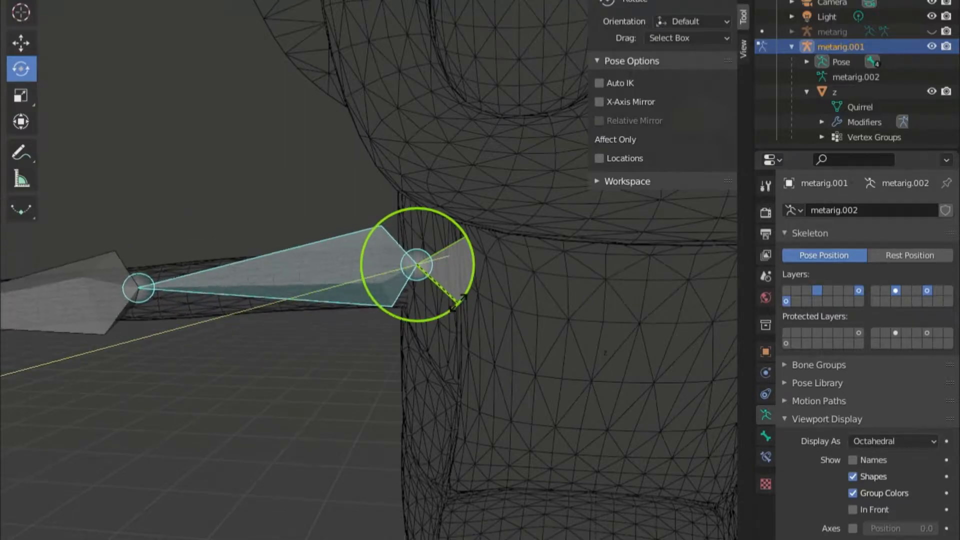
{"action": "middle_click_drag", "start_coordinate": [461, 299], "coordinate": [360, 295]}
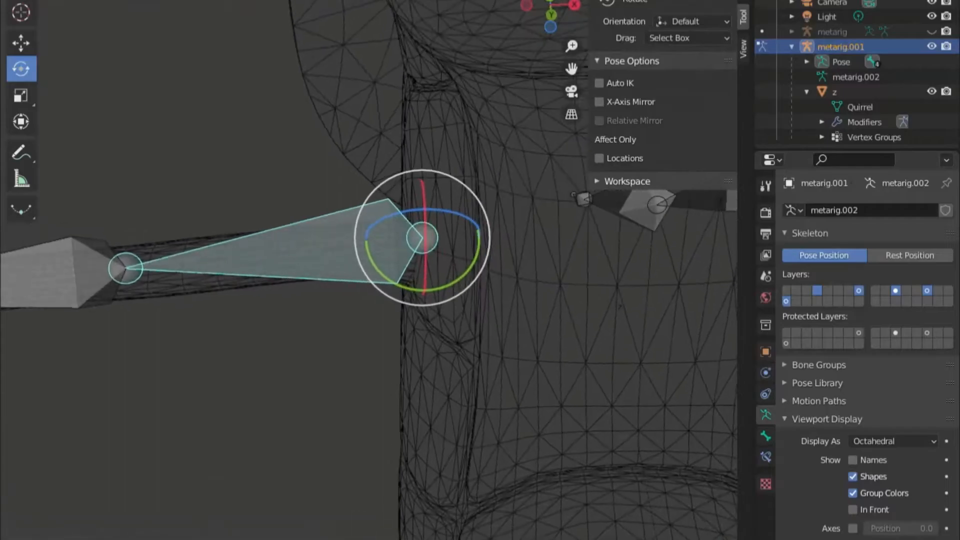
{"action": "scroll", "coordinate": [360, 295], "scroll_direction": "down", "scroll_amount": 5}
Fine-tune the upper_arm.R rotation with the arm stretched sideways and check the pose in front view.
{"action": "middle_click_drag", "start_coordinate": [574, 491], "coordinate": [459, 390]}
{"action": "left_click_drag", "start_coordinate": [449, 227], "coordinate": [362, 154]}
{"action": "middle_click_drag", "start_coordinate": [459, 390], "coordinate": [559, 505]}
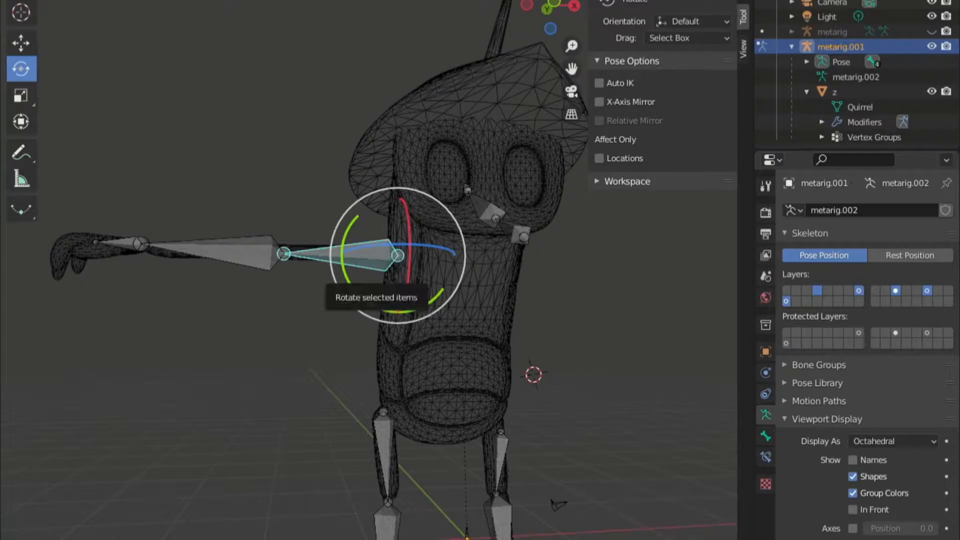
{"action": "left_click_drag", "start_coordinate": [354, 293], "coordinate": [350, 288]}
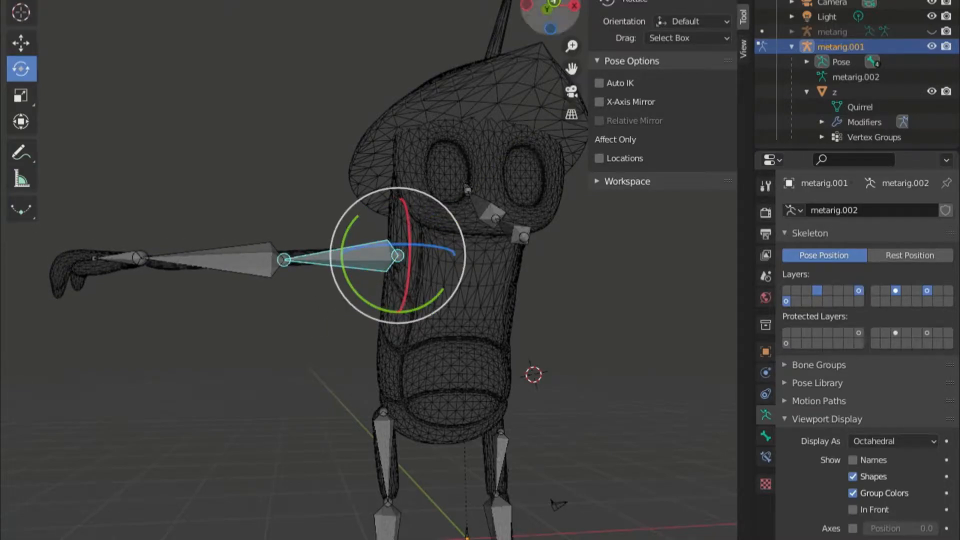
{"action": "key", "text": "KP_1"}
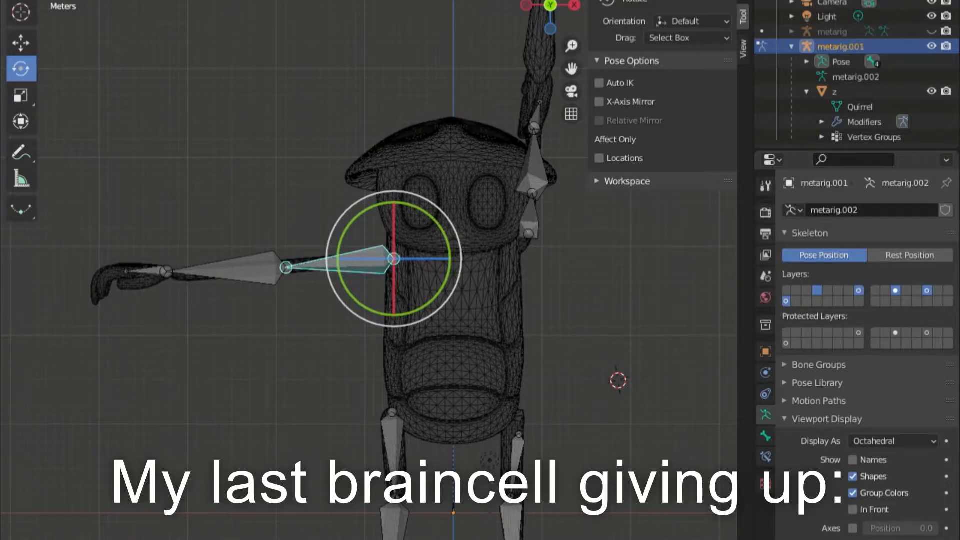
{"action": "middle_click_drag", "start_coordinate": [400, 280], "coordinate": [392, 317]}
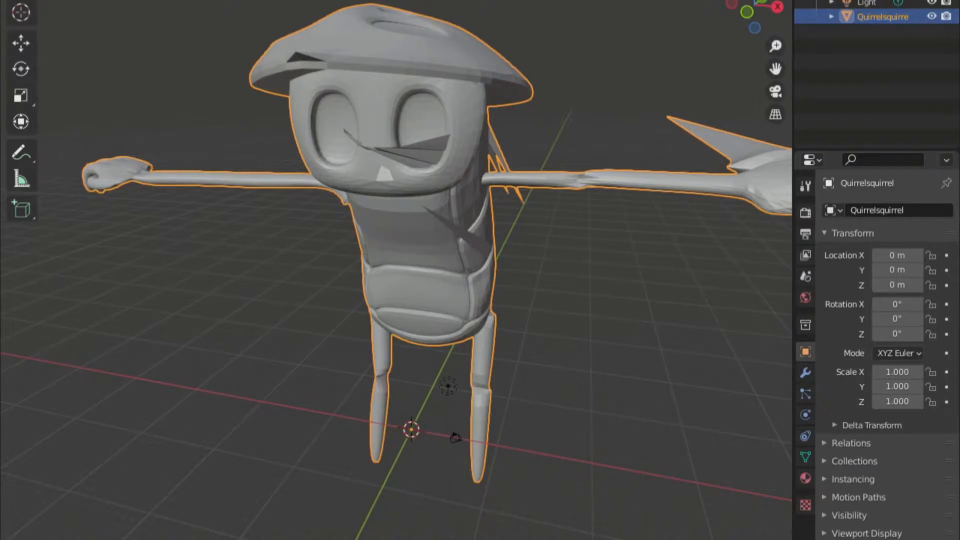
Enter Edit Mode on the Quirrelsquirrel mesh and delete the stray face on the lower front of the head.
{"action": "mouse_move", "coordinate": [575, 253]}
{"action": "middle_mouse_down"}
{"action": "mouse_move", "coordinate": [517, 272]}
{"action": "mouse_move", "coordinate": [390, 274]}
{"action": "mouse_move", "coordinate": [573, 240]}
{"action": "middle_mouse_up"}
{"action": "scroll", "coordinate": [573, 240], "scroll_direction": "up", "scroll_amount": 3}
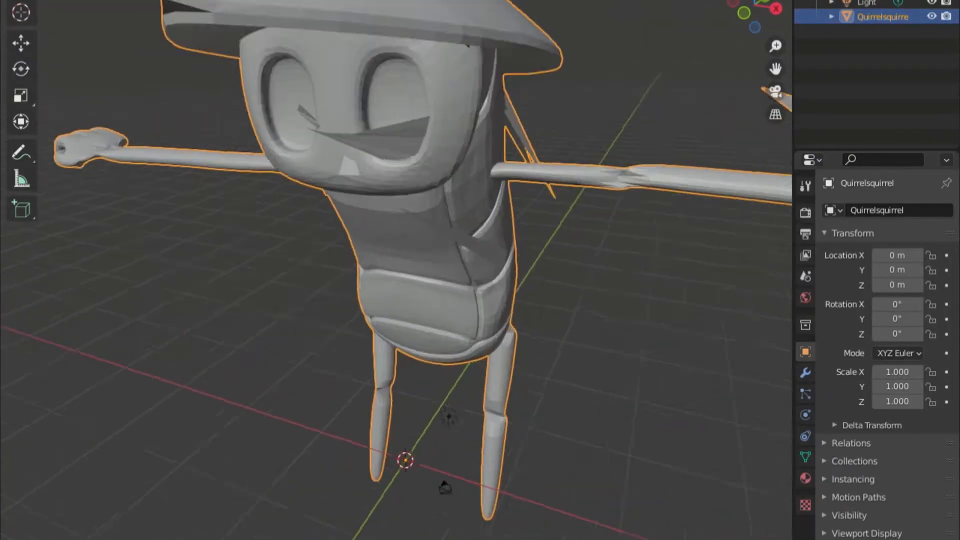
{"action": "middle_click_drag", "start_coordinate": [451, 240], "coordinate": [330, 345], "text": "shift"}
{"action": "scroll", "coordinate": [501, 323], "scroll_direction": "down", "scroll_amount": 4}
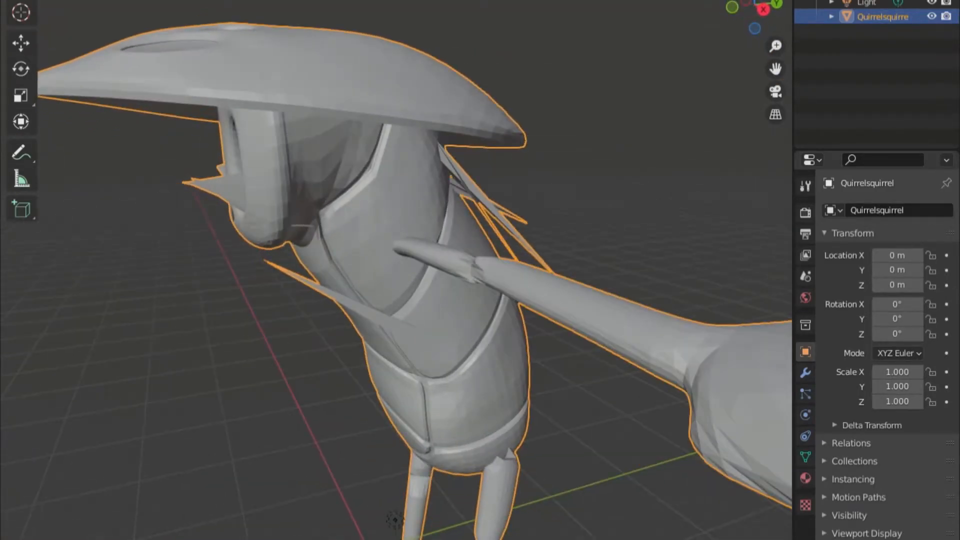
{"action": "left_click", "coordinate": [50, 0]}
{"action": "left_click", "coordinate": [50, 1]}
{"action": "middle_click_drag", "start_coordinate": [351, 300], "coordinate": [285, 266]}
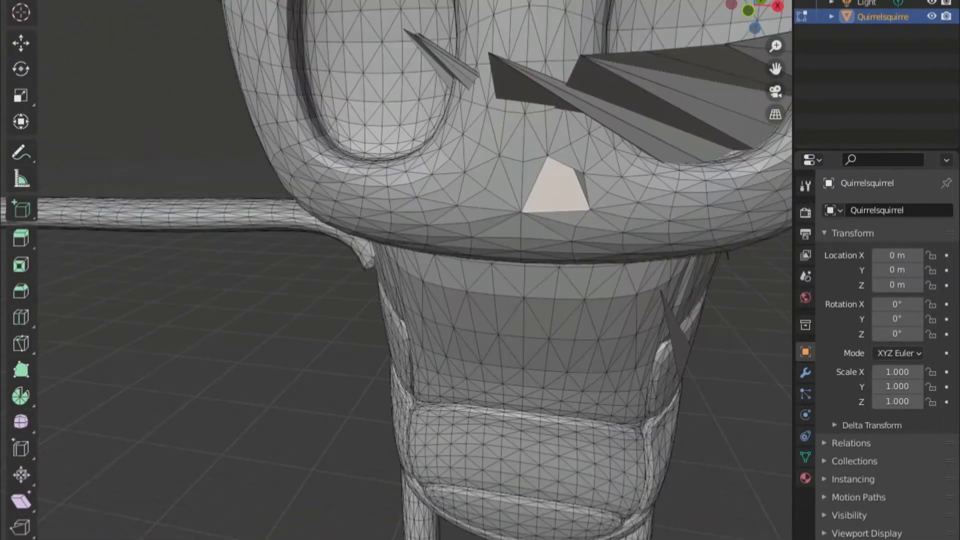
{"action": "scroll", "coordinate": [415, 270], "scroll_direction": "up", "scroll_amount": 3}
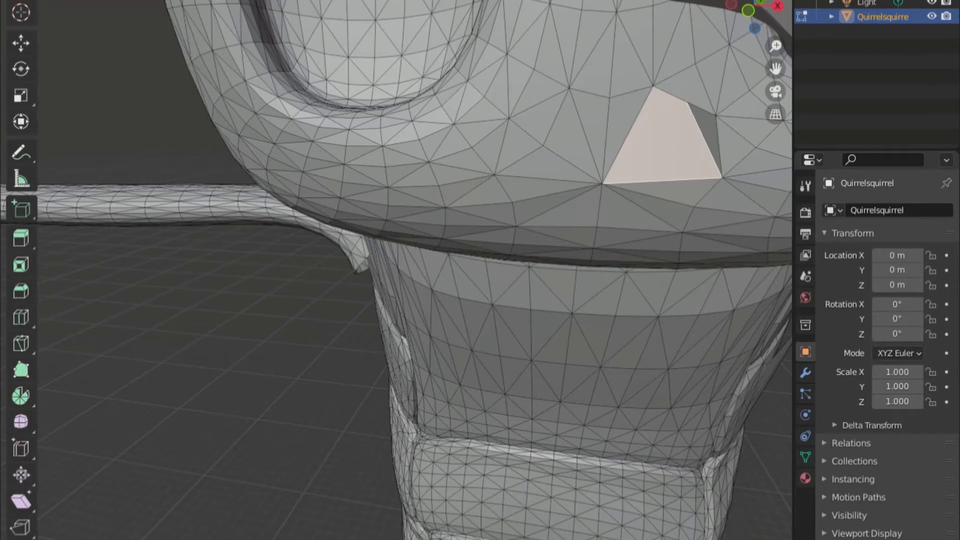
{"action": "key", "text": "x"}
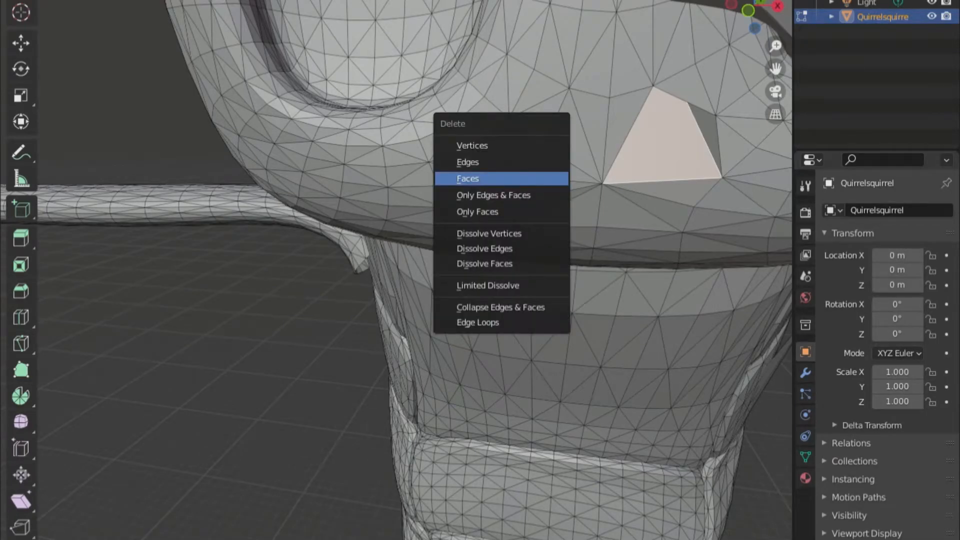
{"action": "left_click", "coordinate": [500, 178]}
{"action": "middle_click_drag", "start_coordinate": [500, 178], "coordinate": [340, 245]}
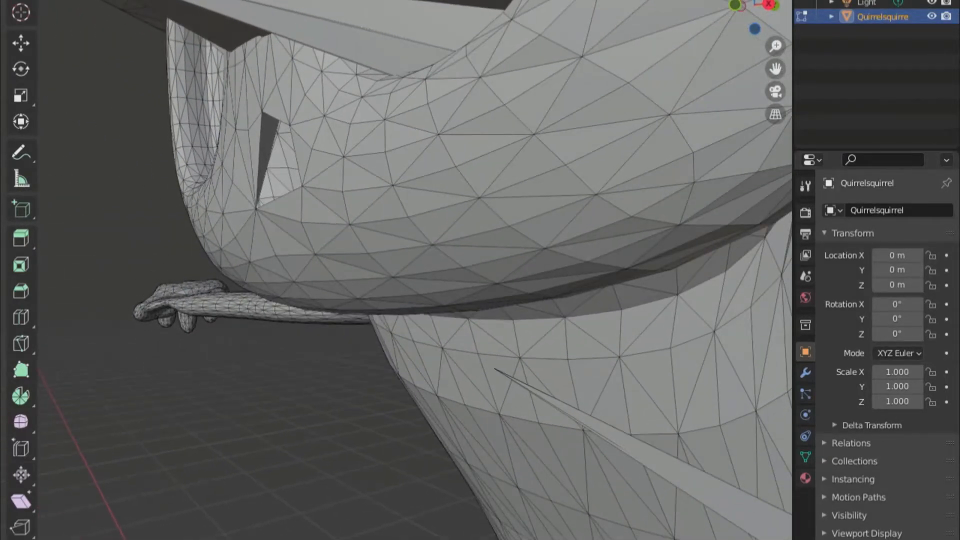
Delete the selected dark triangular stray face on the front of the head.
{"action": "key", "text": "x"}
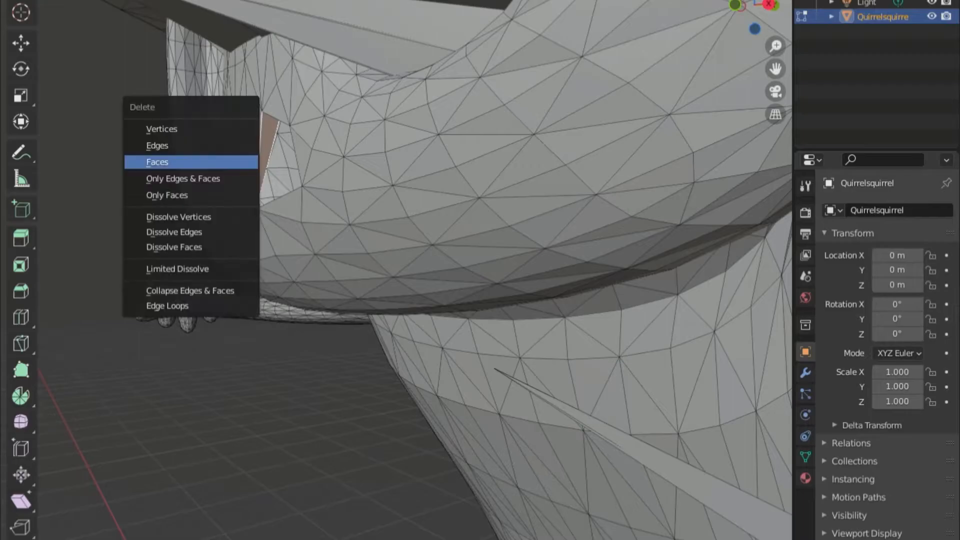
{"action": "left_click", "coordinate": [192, 163]}
{"action": "middle_click_drag", "start_coordinate": [195, 165], "coordinate": [270, 210]}
{"action": "left_click", "coordinate": [21, 370]}
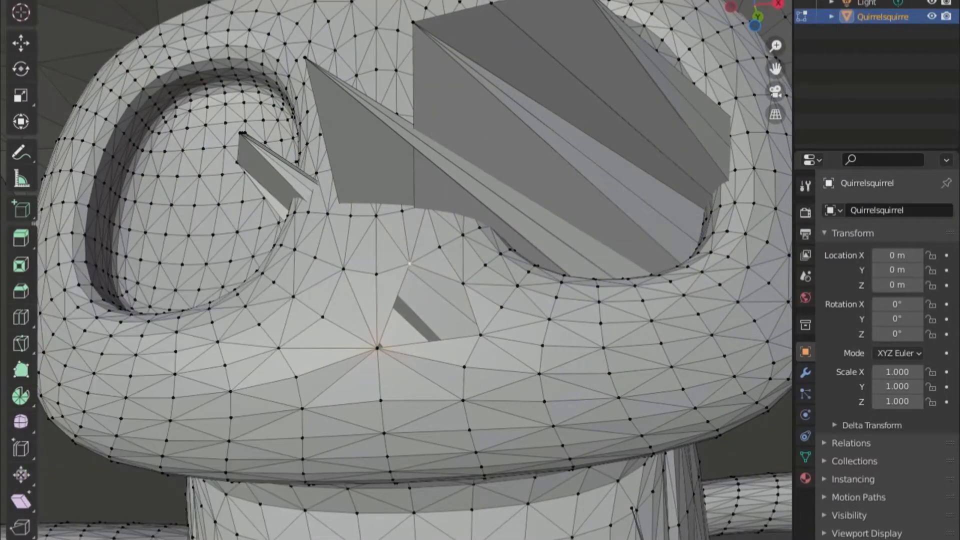
Remove further stray geometry from the lower front of the head below the eye sockets.
{"action": "scroll", "coordinate": [377, 348], "scroll_direction": "down", "scroll_amount": 6}
{"action": "left_click", "coordinate": [473, 374]}
{"action": "key", "text": "x"}
{"action": "middle_click_drag", "start_coordinate": [380, 310], "coordinate": [435, 420]}
{"action": "left_click", "coordinate": [473, 374]}
{"action": "left_click", "coordinate": [445, 464]}
{"action": "key", "text": "x"}
{"action": "left_click", "coordinate": [445, 464]}
Select the bordering vertices of the opening on the head and fill it with a new face.
{"action": "middle_click_drag", "start_coordinate": [445, 465], "coordinate": [560, 361]}
{"action": "scroll", "coordinate": [390, 345], "scroll_direction": "up", "scroll_amount": 3}
{"action": "key", "text": "1"}
{"action": "key", "text": "f"}
Select the remaining stray faces around the front of the head in face selection mode and delete them.
{"action": "scroll", "coordinate": [425, 351], "scroll_direction": "down", "scroll_amount": 5}
{"action": "key", "text": "3"}
{"action": "scroll", "coordinate": [600, 210], "scroll_direction": "up", "scroll_amount": 6}
{"action": "left_click", "coordinate": [620, 203]}
{"action": "middle_click_drag", "start_coordinate": [620, 202], "coordinate": [435, 383]}
{"action": "key", "text": "alt+z"}
{"action": "scroll", "coordinate": [450, 240], "scroll_direction": "up", "scroll_amount": 4}
{"action": "key", "text": "alt+z"}
{"action": "key", "text": "x"}
{"action": "left_click", "coordinate": [465, 393]}
{"action": "left_click", "coordinate": [600, 350]}
{"action": "key", "text": "x"}
{"action": "left_click", "coordinate": [595, 352]}
Select the border vertices of the remaining gaps in the mesh and close them with new faces.
{"action": "key", "text": "1"}
{"action": "left_click", "coordinate": [399, 217]}
{"action": "left_click", "coordinate": [147, 160]}
{"action": "middle_click_drag", "start_coordinate": [147, 160], "coordinate": [190, 165]}
{"action": "left_click", "coordinate": [444, 210]}
{"action": "left_click", "coordinate": [570, 75], "text": "shift"}
{"action": "key", "text": "f"}
{"action": "middle_click_drag", "start_coordinate": [364, 77], "coordinate": [358, 45]}
{"action": "left_click", "coordinate": [586, 152], "text": "shift"}
{"action": "left_click", "coordinate": [737, 51], "text": "shift"}
{"action": "key", "text": "f"}
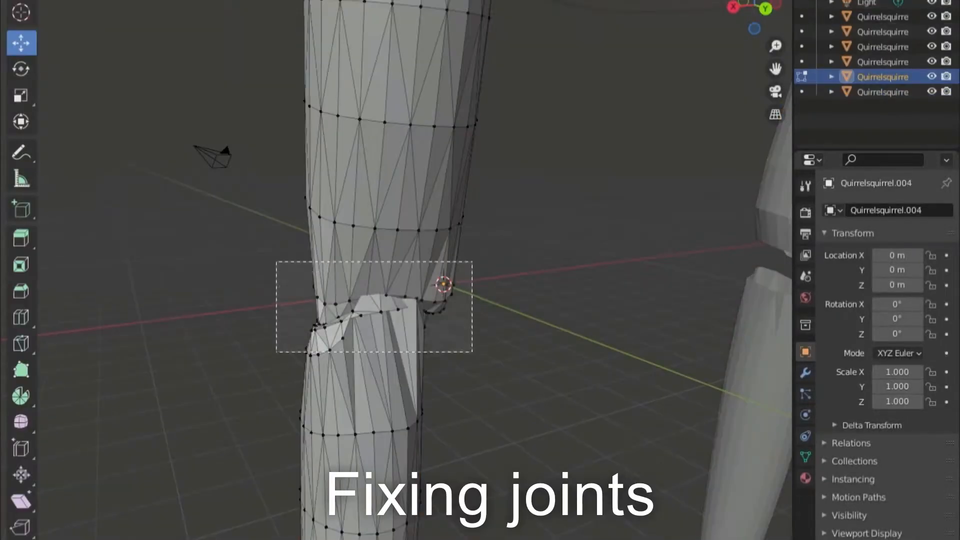
Delete the overlapping geometry at the leg joint of Quirrelsquirrel.004 and start bridging the two open rims with new faces.
{"action": "left_click_drag", "start_coordinate": [275, 262], "coordinate": [467, 350]}
{"action": "key", "text": "x"}
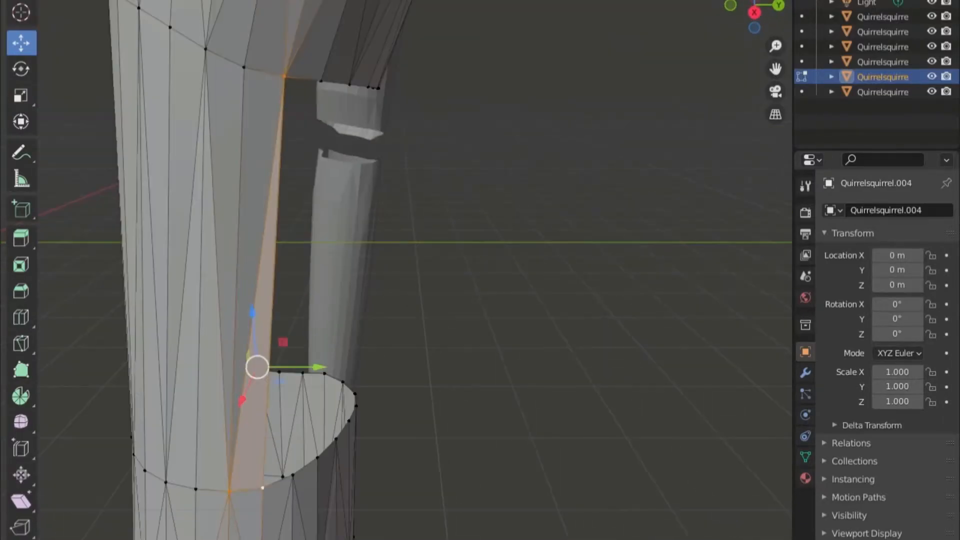
{"action": "left_click", "coordinate": [253, 51], "text": "shift"}
{"action": "middle_click_drag", "start_coordinate": [401, 280], "coordinate": [300, 260]}
{"action": "left_click", "coordinate": [188, 407], "text": "shift"}
{"action": "key", "text": "f"}
{"action": "left_click", "coordinate": [252, 409]}
{"action": "left_click", "coordinate": [269, 49], "text": "shift"}
{"action": "left_click", "coordinate": [309, 53], "text": "shift"}
{"action": "key", "text": "f"}
{"action": "left_click", "coordinate": [242, 6], "text": "shift"}
{"action": "middle_click_drag", "start_coordinate": [320, 120], "coordinate": [215, 90]}
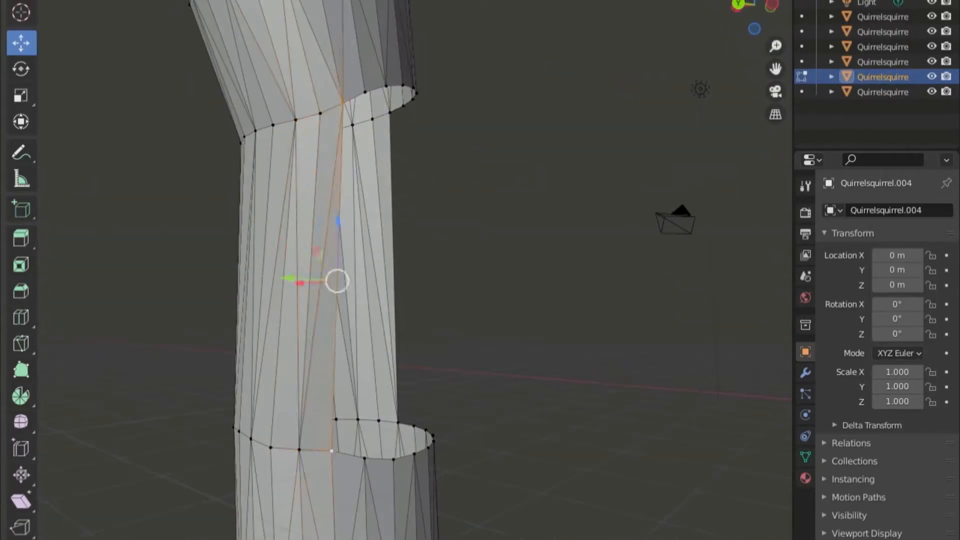
Continue filling faces between the upper and lower leg rims around the remaining side of the joint.
{"action": "middle_click_drag", "start_coordinate": [400, 280], "coordinate": [450, 300]}
{"action": "left_click", "coordinate": [394, 438], "text": "shift"}
{"action": "key", "text": "f"}
{"action": "left_click", "coordinate": [461, 446], "text": "shift"}
{"action": "left_click", "coordinate": [448, 56], "text": "shift"}
{"action": "key", "text": "f"}
{"action": "key", "text": "f"}
{"action": "scroll", "coordinate": [415, 270], "scroll_direction": "down", "scroll_amount": 10}
{"action": "scroll", "coordinate": [415, 270], "scroll_direction": "up", "scroll_amount": 8}
{"action": "middle_click_drag", "start_coordinate": [400, 280], "coordinate": [370, 280]}
{"action": "key", "text": "2"}
{"action": "left_click", "coordinate": [450, 208]}
{"action": "middle_click_drag", "start_coordinate": [450, 240], "coordinate": [310, 260]}
{"action": "key", "text": "1"}
{"action": "left_click", "coordinate": [436, 166]}
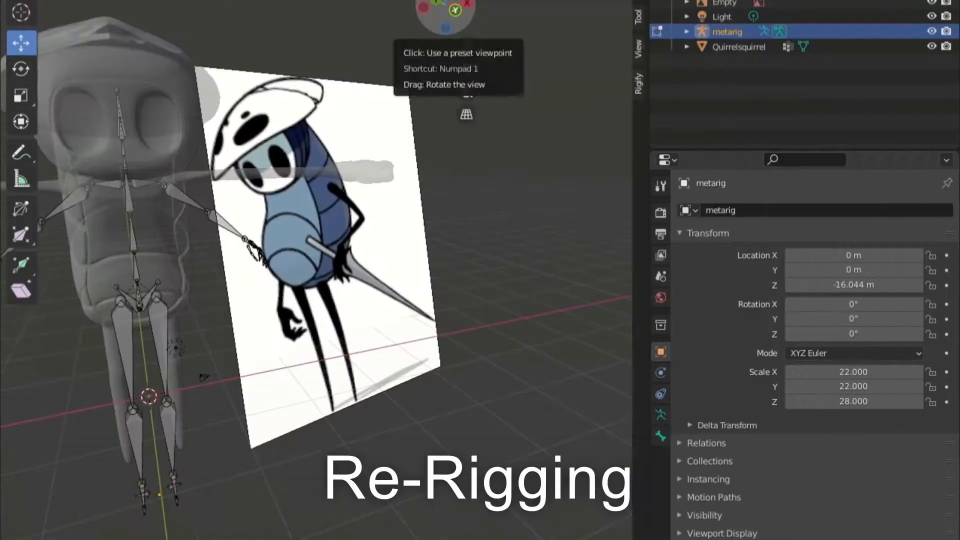
Align the view to the front and remove the reference image Empty from the scene.
{"action": "left_click", "coordinate": [456, 10]}
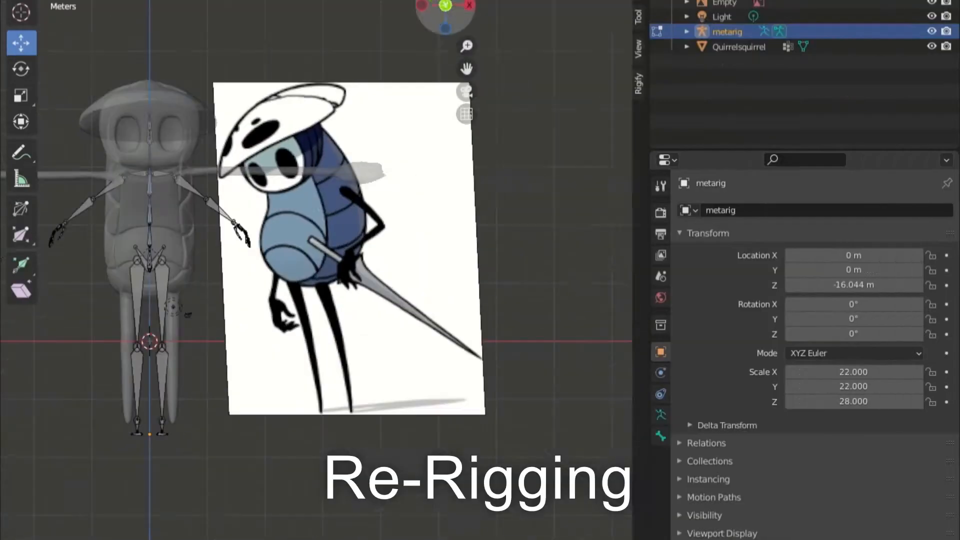
{"action": "key", "text": "n"}
{"action": "left_click", "coordinate": [724, 3]}
{"action": "key", "text": "Delete"}
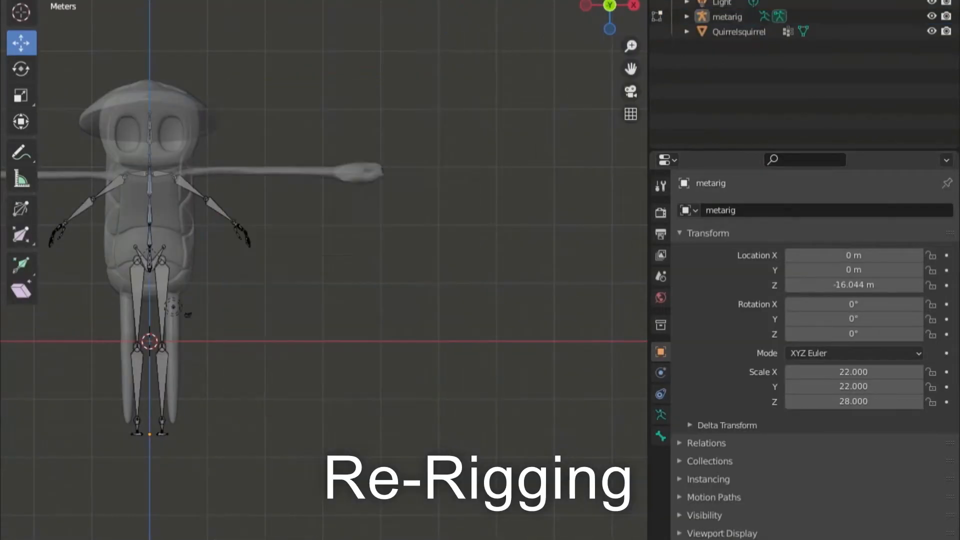
Move the metarig's shoulder and elbow joints so the upper arm bone runs horizontally inside the outstretched arm.
{"action": "middle_click_drag", "start_coordinate": [150, 200], "coordinate": [339, 263], "text": "shift"}
{"action": "scroll", "coordinate": [324, 254], "scroll_direction": "up", "scroll_amount": 7}
{"action": "key", "text": "g"}
{"action": "left_click", "coordinate": [104, 191]}
{"action": "left_click", "coordinate": [284, 199]}
{"action": "left_click_drag", "start_coordinate": [283, 199], "coordinate": [225, 194]}
{"action": "middle_click_drag", "start_coordinate": [225, 193], "coordinate": [588, 219], "text": "shift"}
{"action": "left_click", "coordinate": [466, 217]}
{"action": "left_click_drag", "start_coordinate": [466, 216], "coordinate": [307, 218]}
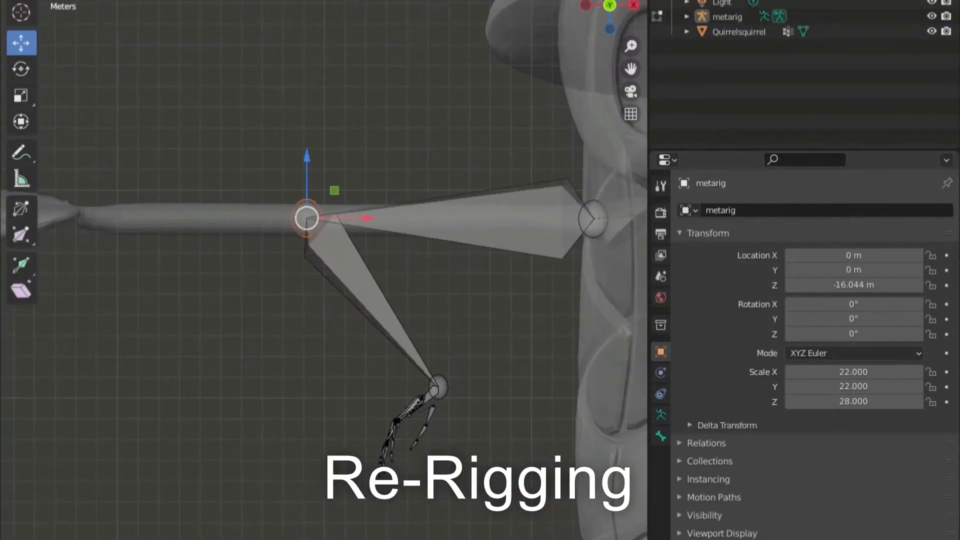
Move the wrist and hand bones to the end of the arm so the forearm bone lies inside the mesh.
{"action": "middle_click_drag", "start_coordinate": [100, 216], "coordinate": [372, 272], "text": "shift"}
{"action": "left_click", "coordinate": [281, 371]}
{"action": "left_click_drag", "start_coordinate": [281, 371], "coordinate": [388, 252]}
{"action": "middle_click_drag", "start_coordinate": [350, 300], "coordinate": [371, 285]}
{"action": "scroll", "coordinate": [360, 290], "scroll_direction": "up", "scroll_amount": 4}
{"action": "left_click_drag", "start_coordinate": [302, 370], "coordinate": [340, 316]}
{"action": "left_click", "coordinate": [21, 43]}
{"action": "left_click_drag", "start_coordinate": [358, 370], "coordinate": [283, 296]}
{"action": "scroll", "coordinate": [324, 270], "scroll_direction": "down", "scroll_amount": 6}
Reposition the hip and thigh bones in front view to fit inside the character's legs.
{"action": "key", "text": "KP_1"}
{"action": "scroll", "coordinate": [324, 270], "scroll_direction": "down", "scroll_amount": 6}
{"action": "left_click", "coordinate": [294, 38]}
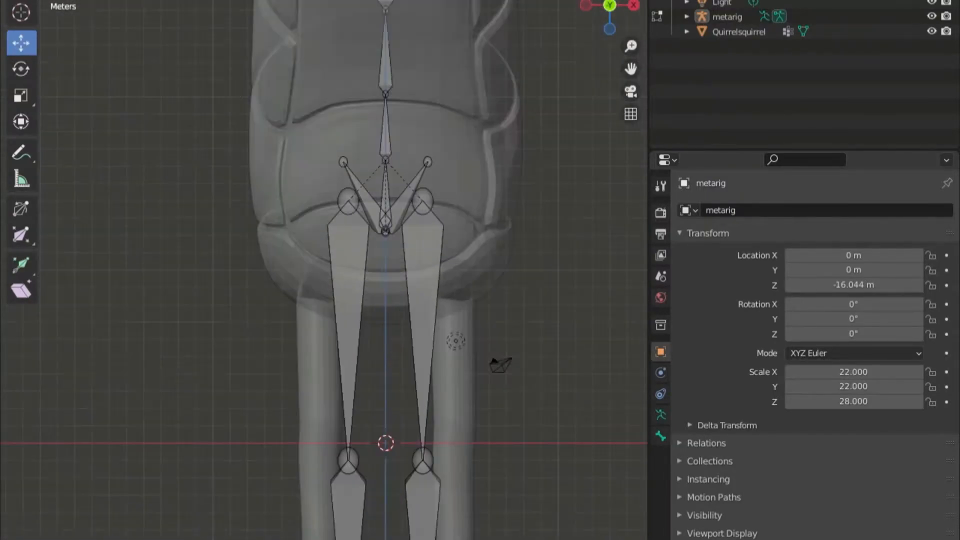
{"action": "middle_click_drag", "start_coordinate": [364, 125], "coordinate": [422, 425], "text": "shift"}
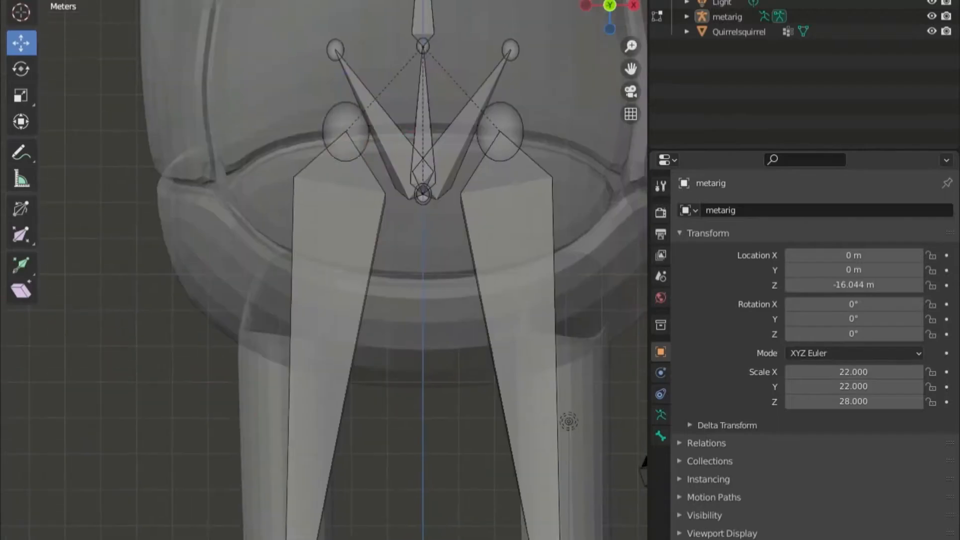
{"action": "left_click", "coordinate": [336, 133]}
{"action": "middle_click_drag", "start_coordinate": [336, 200], "coordinate": [391, 215]}
{"action": "key", "text": "KP_1"}
{"action": "scroll", "coordinate": [325, 270], "scroll_direction": "up", "scroll_amount": 4}
{"action": "left_click_drag", "start_coordinate": [255, 505], "coordinate": [234, 364]}
{"action": "left_click_drag", "start_coordinate": [360, 43], "coordinate": [527, 193]}
Select all metarig bones and shift them along Y in side view to line up with the body and legs.
{"action": "key", "text": "KP_3"}
{"action": "scroll", "coordinate": [324, 270], "scroll_direction": "down", "scroll_amount": 8}
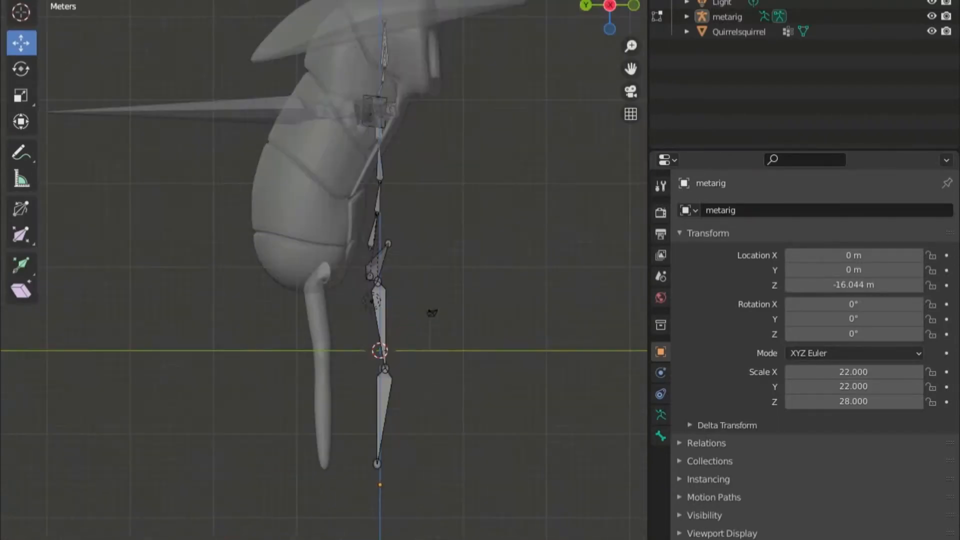
{"action": "key", "text": "a"}
{"action": "scroll", "coordinate": [324, 270], "scroll_direction": "up", "scroll_amount": 5}
{"action": "left_click_drag", "start_coordinate": [430, 215], "coordinate": [305, 215]}
{"action": "left_click", "coordinate": [347, 82]}
{"action": "scroll", "coordinate": [324, 270], "scroll_direction": "down", "scroll_amount": 4}
{"action": "left_click", "coordinate": [366, 295]}
{"action": "middle_click_drag", "start_coordinate": [324, 200], "coordinate": [320, 390], "text": "shift"}
{"action": "middle_click_drag", "start_coordinate": [324, 270], "coordinate": [400, 340]}
Adjust the wrist and hand bones in top view so the arm chain follows the arm into the hand.
{"action": "scroll", "coordinate": [325, 270], "scroll_direction": "down", "scroll_amount": 6}
{"action": "key", "text": "KP_7"}
{"action": "scroll", "coordinate": [325, 270], "scroll_direction": "up", "scroll_amount": 5}
{"action": "middle_click_drag", "start_coordinate": [250, 271], "coordinate": [546, 216], "text": "shift"}
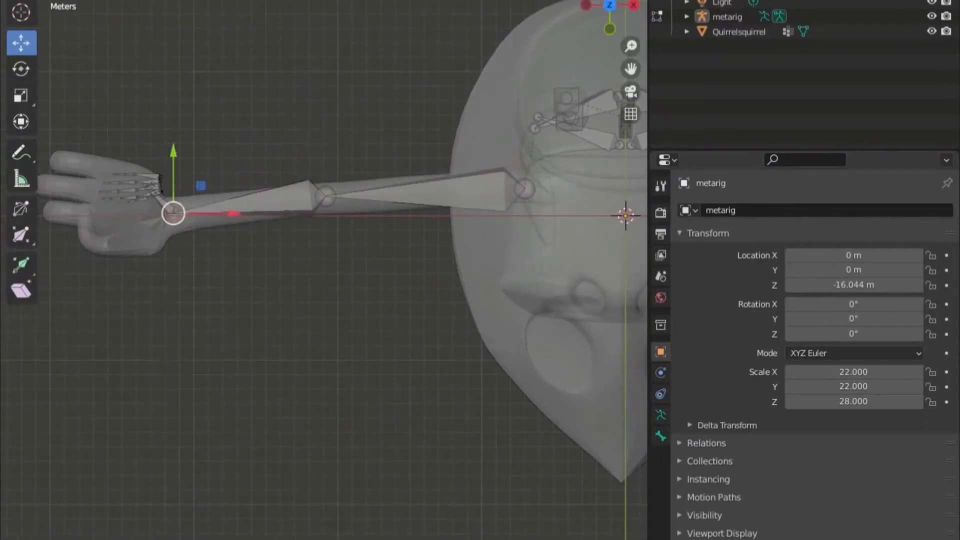
{"action": "scroll", "coordinate": [324, 270], "scroll_direction": "up", "scroll_amount": 4}
{"action": "middle_click_drag", "start_coordinate": [150, 270], "coordinate": [510, 222], "text": "shift"}
{"action": "left_click_drag", "start_coordinate": [212, 10], "coordinate": [358, 85]}
{"action": "scroll", "coordinate": [324, 270], "scroll_direction": "down", "scroll_amount": 4}
Examine from several angles how the small finger bones sit inside the hand mesh.
{"action": "middle_click_drag", "start_coordinate": [324, 320], "coordinate": [350, 150]}
{"action": "middle_click_drag", "start_coordinate": [280, 240], "coordinate": [381, 271]}
{"action": "left_click", "coordinate": [400, 134]}
{"action": "middle_click_drag", "start_coordinate": [250, 270], "coordinate": [450, 260]}
{"action": "scroll", "coordinate": [325, 270], "scroll_direction": "up", "scroll_amount": 4}
{"action": "scroll", "coordinate": [324, 270], "scroll_direction": "down", "scroll_amount": 4}
{"action": "middle_click_drag", "start_coordinate": [350, 250], "coordinate": [430, 250]}
{"action": "middle_click_drag", "start_coordinate": [324, 200], "coordinate": [380, 340]}
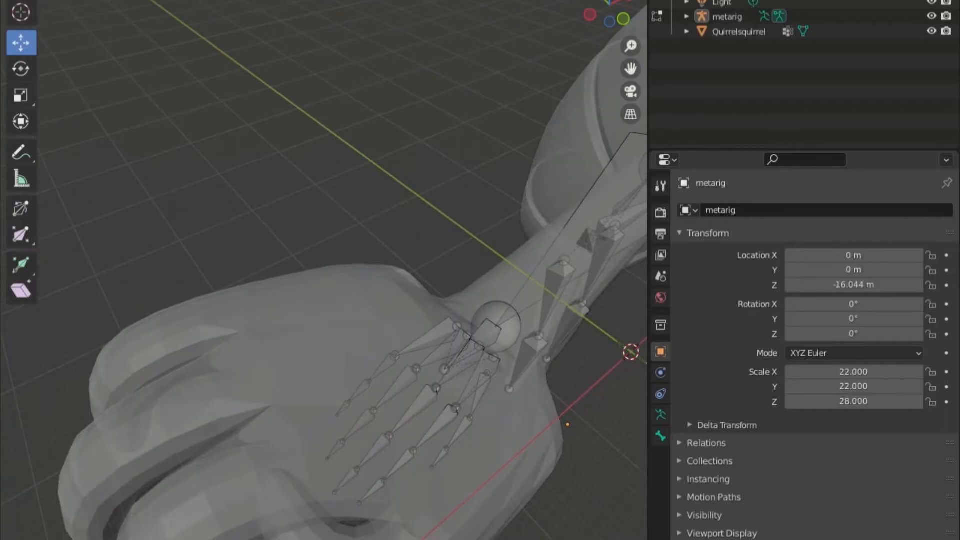
Stretch the outer finger's palm bone to its knuckle and extend its first finger bone into the finger.
{"action": "key", "text": "KP_7"}
{"action": "scroll", "coordinate": [324, 270], "scroll_direction": "up", "scroll_amount": 3}
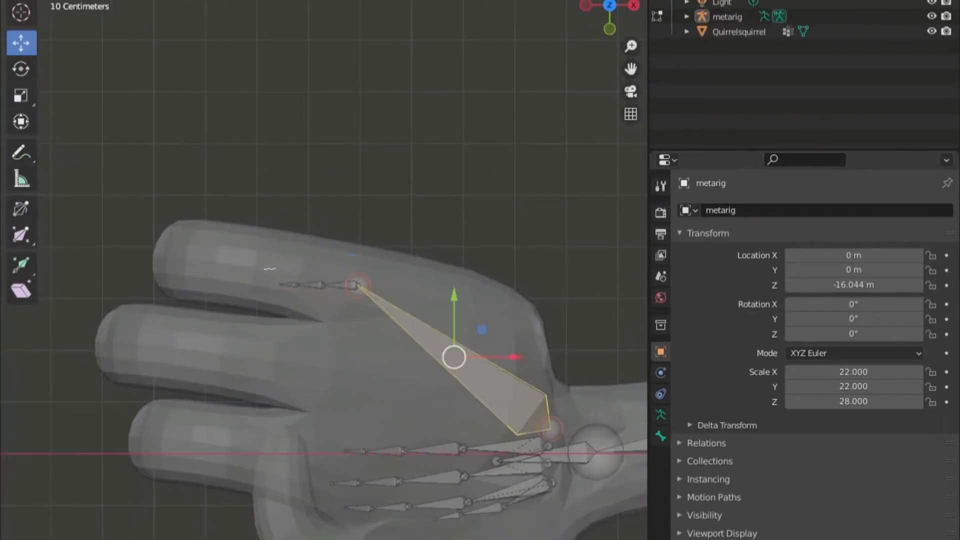
{"action": "scroll", "coordinate": [324, 270], "scroll_direction": "up", "scroll_amount": 3}
{"action": "left_click", "coordinate": [90, 252]}
{"action": "middle_click_drag", "start_coordinate": [280, 320], "coordinate": [450, 170]}
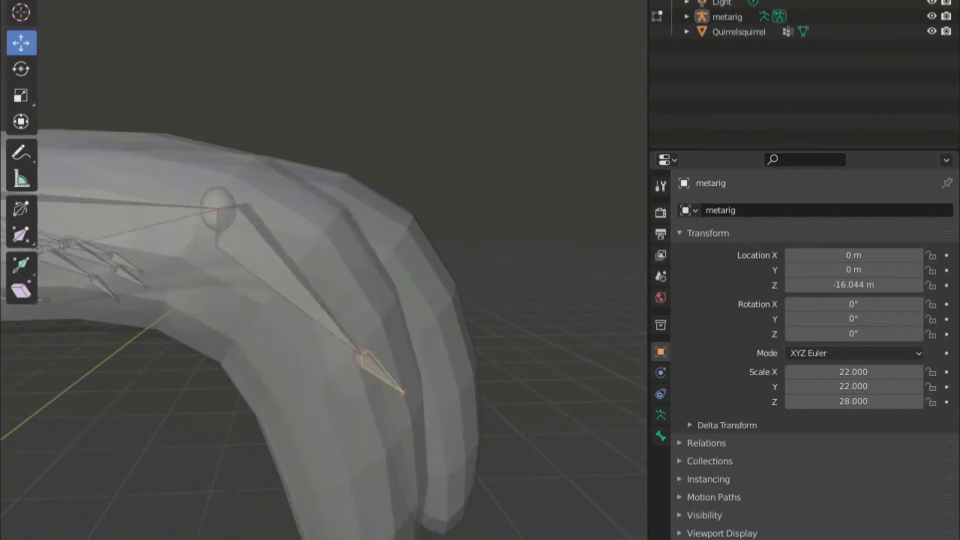
Extend the outer finger's remaining bones down the curled finger to its tip.
{"action": "middle_click_drag", "start_coordinate": [320, 380], "coordinate": [361, 215], "text": "shift"}
{"action": "left_click_drag", "start_coordinate": [433, 252], "coordinate": [399, 431]}
{"action": "left_click", "coordinate": [418, 221]}
{"action": "middle_click_drag", "start_coordinate": [320, 220], "coordinate": [450, 350]}
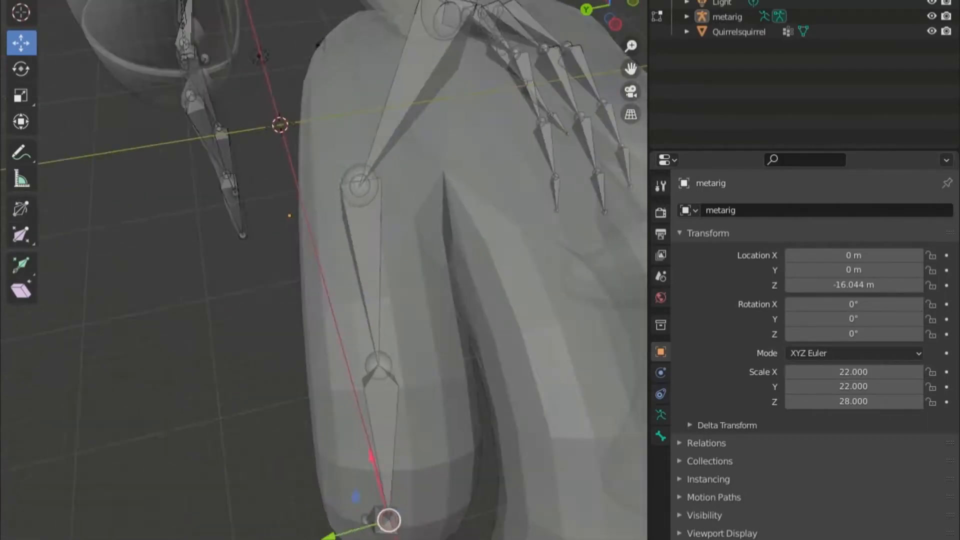
{"action": "mouse_move", "coordinate": [320, 260]}
{"action": "middle_mouse_down"}
{"action": "mouse_move", "coordinate": [360, 230]}
{"action": "mouse_move", "coordinate": [330, 250]}
{"action": "middle_mouse_up"}
Fine-tune the outer finger's joints so the bone chain follows the bend of the finger.
{"action": "scroll", "coordinate": [324, 271], "scroll_direction": "down", "scroll_amount": 4}
{"action": "left_click", "coordinate": [355, 355]}
{"action": "middle_click_drag", "start_coordinate": [330, 350], "coordinate": [441, 350]}
{"action": "left_click_drag", "start_coordinate": [440, 134], "coordinate": [447, 182]}
{"action": "middle_click_drag", "start_coordinate": [320, 220], "coordinate": [430, 281]}
Position the middle finger's palm and finger bones inside the mesh, reaching down to the fingertip.
{"action": "left_click", "coordinate": [575, 350]}
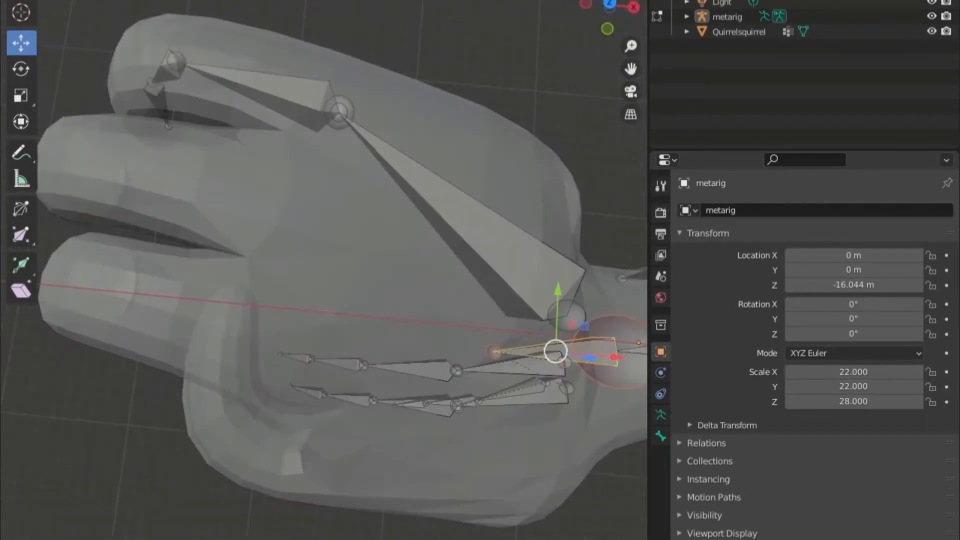
{"action": "middle_click_drag", "start_coordinate": [430, 321], "coordinate": [380, 260]}
{"action": "left_click", "coordinate": [404, 381]}
{"action": "scroll", "coordinate": [500, 300], "scroll_direction": "up", "scroll_amount": 5}
{"action": "left_click", "coordinate": [539, 273]}
{"action": "scroll", "coordinate": [320, 270], "scroll_direction": "down", "scroll_amount": 6}
{"action": "left_click", "coordinate": [223, 78]}
{"action": "mouse_move", "coordinate": [320, 300]}
{"action": "middle_mouse_down"}
{"action": "mouse_move", "coordinate": [381, 190]}
{"action": "mouse_move", "coordinate": [146, 219]}
{"action": "mouse_move", "coordinate": [337, 259]}
{"action": "mouse_move", "coordinate": [232, 193]}
{"action": "middle_mouse_up"}
{"action": "scroll", "coordinate": [320, 270], "scroll_direction": "down", "scroll_amount": 5}
{"action": "left_click_drag", "start_coordinate": [232, 193], "coordinate": [350, 244]}
{"action": "mouse_move", "coordinate": [350, 245]}
{"action": "middle_mouse_down"}
{"action": "mouse_move", "coordinate": [335, 330]}
{"action": "mouse_move", "coordinate": [240, 211]}
{"action": "middle_mouse_up"}
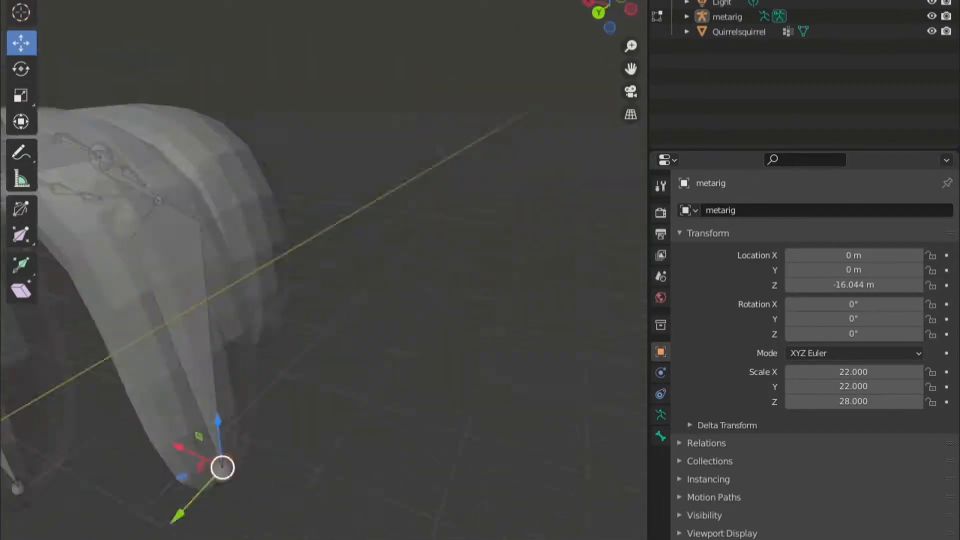
Place the third finger's bones along its curled mesh and select the base bone of the thumb.
{"action": "scroll", "coordinate": [228, 271], "scroll_direction": "down", "scroll_amount": 5}
{"action": "middle_click_drag", "start_coordinate": [227, 271], "coordinate": [229, 137]}
{"action": "scroll", "coordinate": [307, 310], "scroll_direction": "up", "scroll_amount": 4}
{"action": "left_click", "coordinate": [307, 310]}
{"action": "scroll", "coordinate": [465, 125], "scroll_direction": "up", "scroll_amount": 5}
{"action": "scroll", "coordinate": [465, 125], "scroll_direction": "down", "scroll_amount": 4}
{"action": "middle_click_drag", "start_coordinate": [466, 125], "coordinate": [200, 160]}
{"action": "left_click_drag", "start_coordinate": [200, 160], "coordinate": [382, 212]}
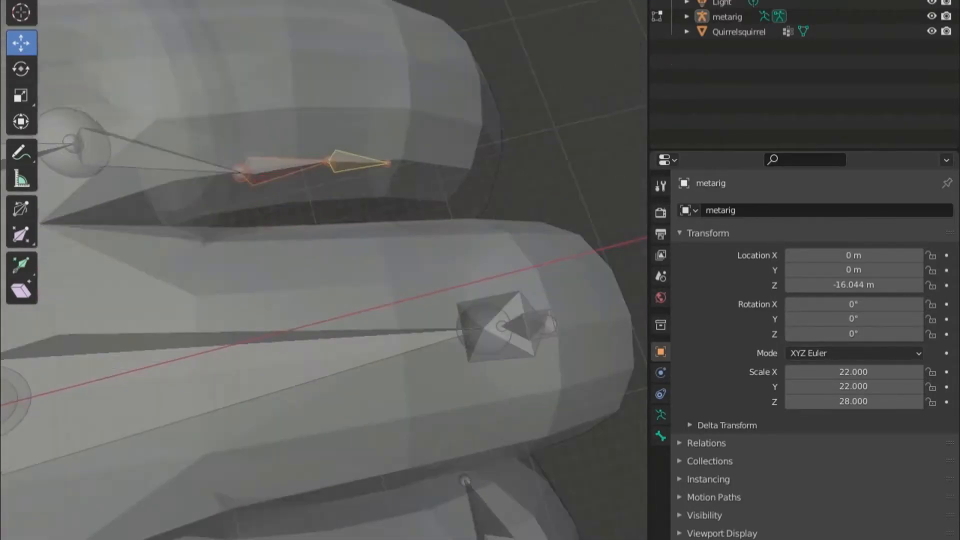
{"action": "middle_click_drag", "start_coordinate": [383, 213], "coordinate": [200, 150]}
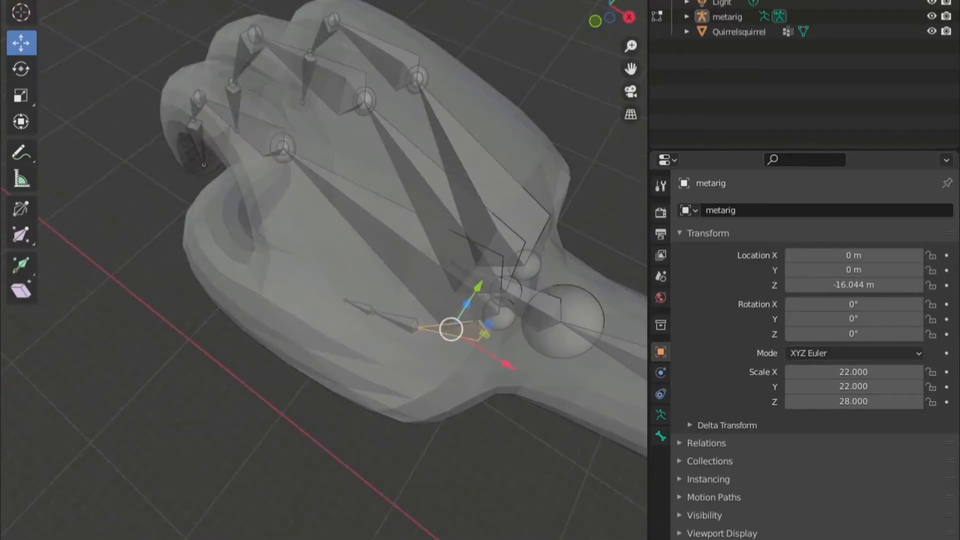
Move the metarig's spine joints in side view so that they follow the seams between the torso segments.
{"action": "scroll", "coordinate": [450, 310], "scroll_direction": "down", "scroll_amount": 4}
{"action": "middle_click_drag", "start_coordinate": [450, 310], "coordinate": [400, 272], "text": "shift"}
{"action": "scroll", "coordinate": [400, 273], "scroll_direction": "down", "scroll_amount": 4}
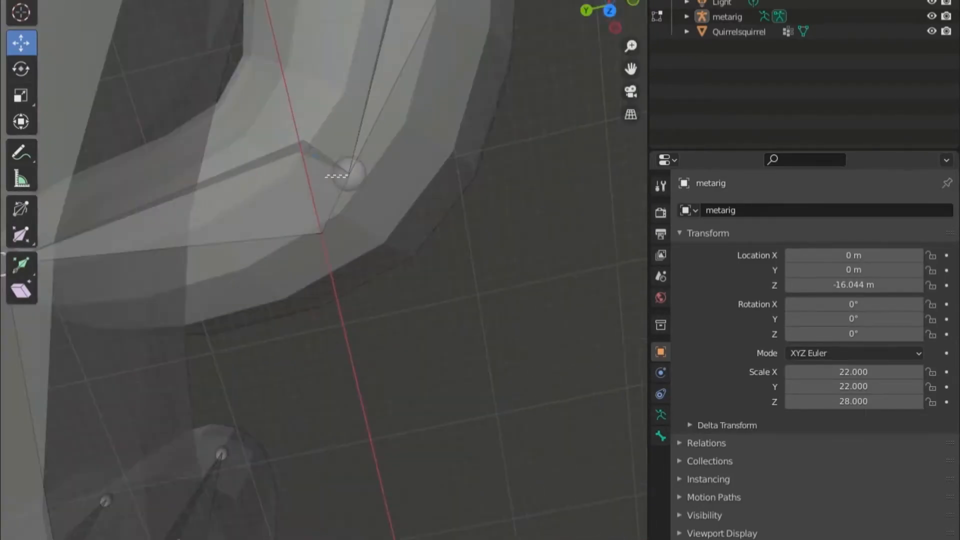
{"action": "middle_click_drag", "start_coordinate": [351, 280], "coordinate": [295, 171]}
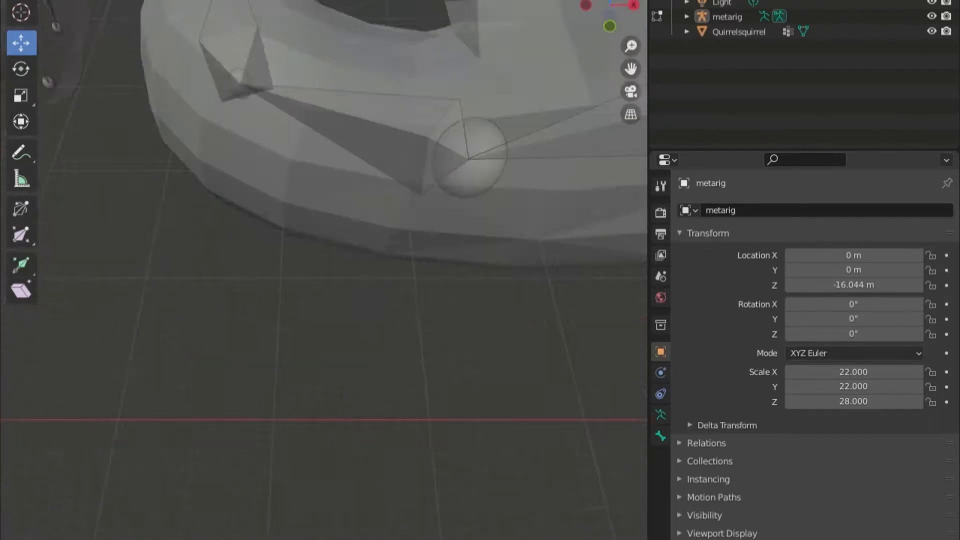
{"action": "middle_click_drag", "start_coordinate": [320, 220], "coordinate": [380, 300]}
{"action": "scroll", "coordinate": [380, 300], "scroll_direction": "down", "scroll_amount": 6}
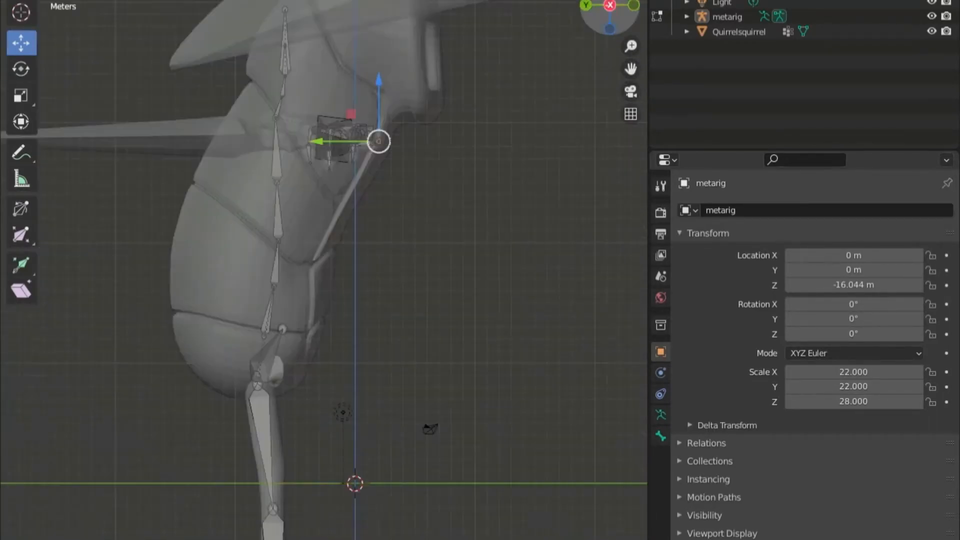
{"action": "key", "text": "KP_1"}
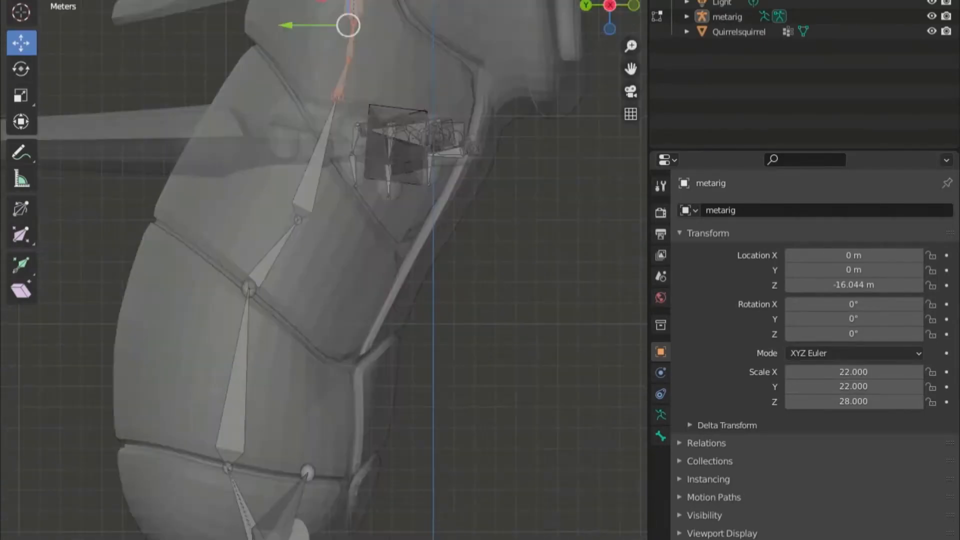
{"action": "left_click_drag", "start_coordinate": [247, 346], "coordinate": [265, 271]}
{"action": "left_click", "coordinate": [354, 129]}
{"action": "scroll", "coordinate": [369, 73], "scroll_direction": "up", "scroll_amount": 2}
{"action": "middle_click_drag", "start_coordinate": [350, 150], "coordinate": [320, 303], "text": "shift"}
{"action": "left_click", "coordinate": [356, 173]}
{"action": "left_click_drag", "start_coordinate": [356, 174], "coordinate": [355, 263]}
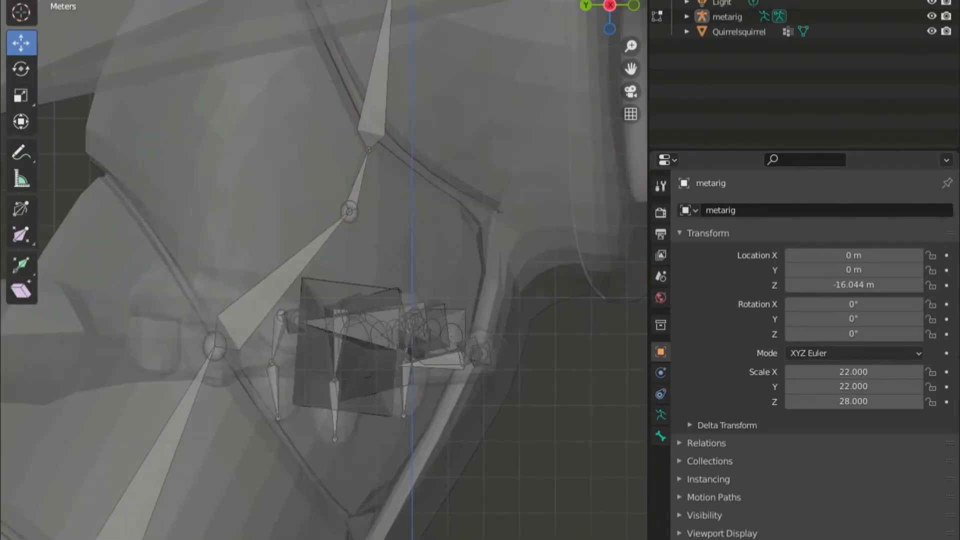
Reposition the head bone's tip toward the front of the face and its base joint inside the lower head.
{"action": "scroll", "coordinate": [355, 191], "scroll_direction": "down", "scroll_amount": 2}
{"action": "left_click", "coordinate": [357, 100]}
{"action": "scroll", "coordinate": [321, 225], "scroll_direction": "up", "scroll_amount": 2}
{"action": "middle_click_drag", "start_coordinate": [370, 150], "coordinate": [310, 425], "text": "shift"}
{"action": "left_click", "coordinate": [330, 81]}
{"action": "left_click_drag", "start_coordinate": [330, 81], "coordinate": [543, 246]}
{"action": "middle_click_drag", "start_coordinate": [350, 325], "coordinate": [299, 187], "text": "shift"}
{"action": "left_click", "coordinate": [284, 130]}
{"action": "left_click_drag", "start_coordinate": [283, 130], "coordinate": [296, 199]}
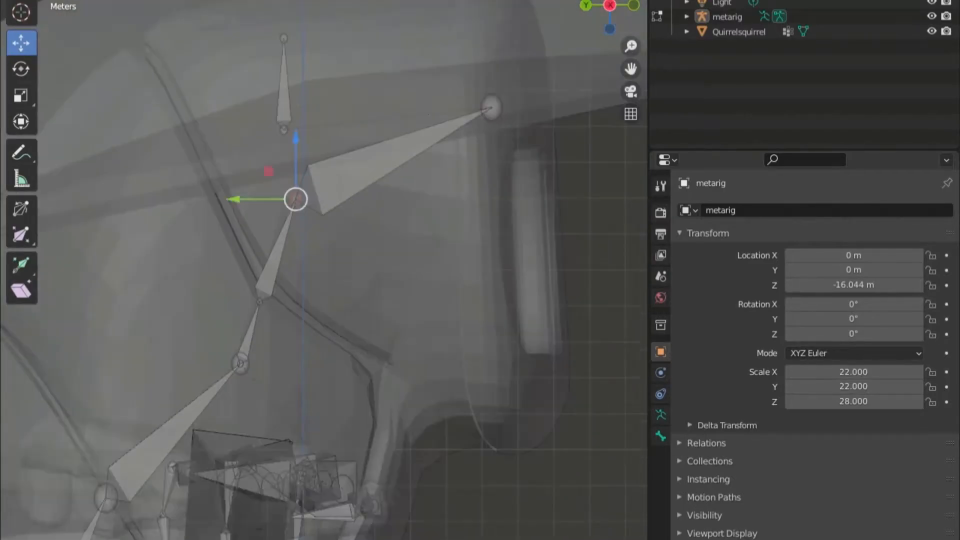
Adjust the neck and upper spine joints so that the chain curves smoothly from the torso into the head.
{"action": "left_click_drag", "start_coordinate": [259, 302], "coordinate": [247, 258]}
{"action": "scroll", "coordinate": [270, 260], "scroll_direction": "down", "scroll_amount": 2}
{"action": "middle_click_drag", "start_coordinate": [264, 332], "coordinate": [376, 145], "text": "shift"}
{"action": "left_click", "coordinate": [376, 145]}
{"action": "left_click_drag", "start_coordinate": [376, 145], "coordinate": [364, 124]}
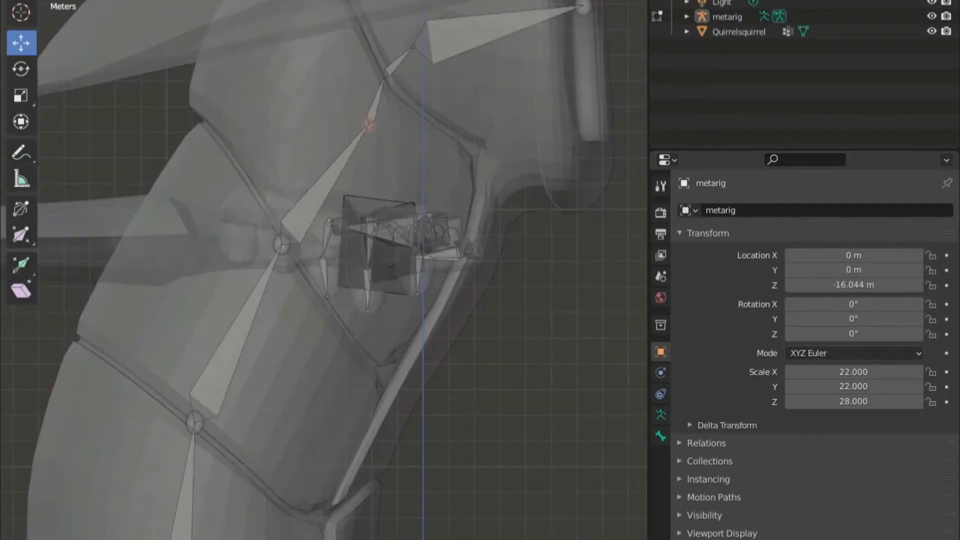
{"action": "middle_click_drag", "start_coordinate": [300, 240], "coordinate": [380, 265]}
{"action": "key", "text": "KP_3"}
{"action": "scroll", "coordinate": [324, 259], "scroll_direction": "down", "scroll_amount": 7}
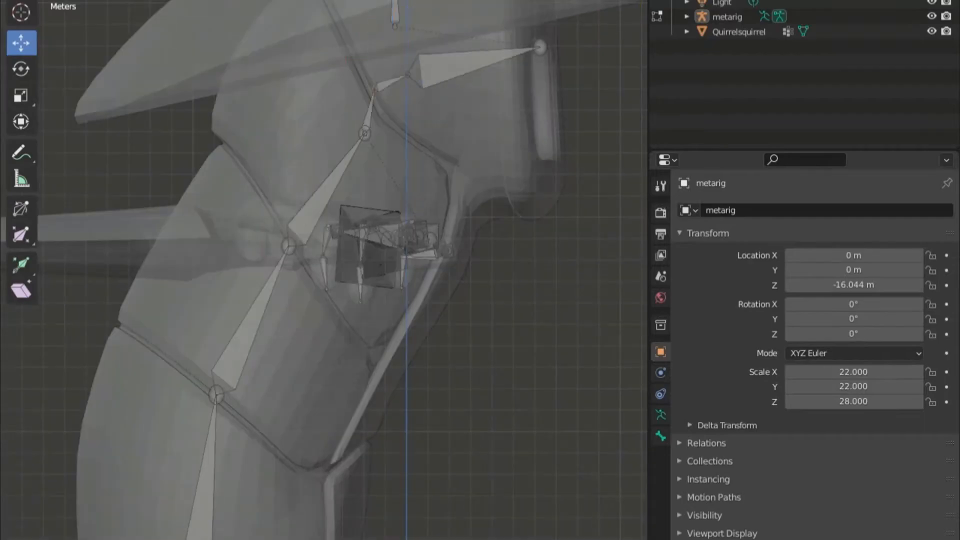
Nudge the metarig's arm joint toward the arm mesh as seen from above.
{"action": "key", "text": "KP_7"}
{"action": "scroll", "coordinate": [324, 258], "scroll_direction": "up", "scroll_amount": 6}
{"action": "middle_click_drag", "start_coordinate": [465, 306], "coordinate": [137, 261], "text": "shift"}
{"action": "key", "text": "n"}
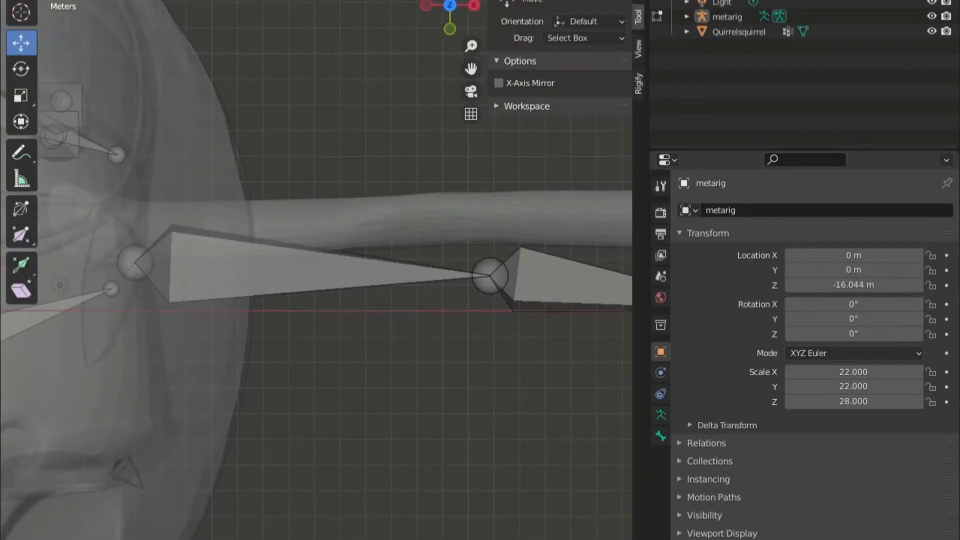
{"action": "key", "text": "n"}
{"action": "scroll", "coordinate": [324, 256], "scroll_direction": "down", "scroll_amount": 5}
{"action": "scroll", "coordinate": [325, 256], "scroll_direction": "up", "scroll_amount": 5}
{"action": "middle_click_drag", "start_coordinate": [200, 270], "coordinate": [372, 251], "text": "shift"}
{"action": "left_click", "coordinate": [309, 243]}
{"action": "left_click_drag", "start_coordinate": [308, 183], "coordinate": [309, 176]}
{"action": "middle_click_drag", "start_coordinate": [320, 250], "coordinate": [380, 210]}
{"action": "middle_click_drag", "start_coordinate": [320, 220], "coordinate": [125, 195], "text": "shift"}
{"action": "key", "text": "KP_7"}
{"action": "left_click", "coordinate": [418, 253]}
{"action": "middle_click_drag", "start_coordinate": [418, 253], "coordinate": [533, 235], "text": "shift"}
Leave armature editing and separate the Quirrelsquirrel mesh into its loose parts.
{"action": "key", "text": "Tab"}
{"action": "middle_click_drag", "start_coordinate": [321, 300], "coordinate": [320, 150]}
{"action": "scroll", "coordinate": [324, 258], "scroll_direction": "down", "scroll_amount": 6}
{"action": "left_click", "coordinate": [356, 270]}
{"action": "left_click_drag", "start_coordinate": [131, 73], "coordinate": [289, 187]}
{"action": "right_click", "coordinate": [333, 137]}
{"action": "key", "text": "Escape"}
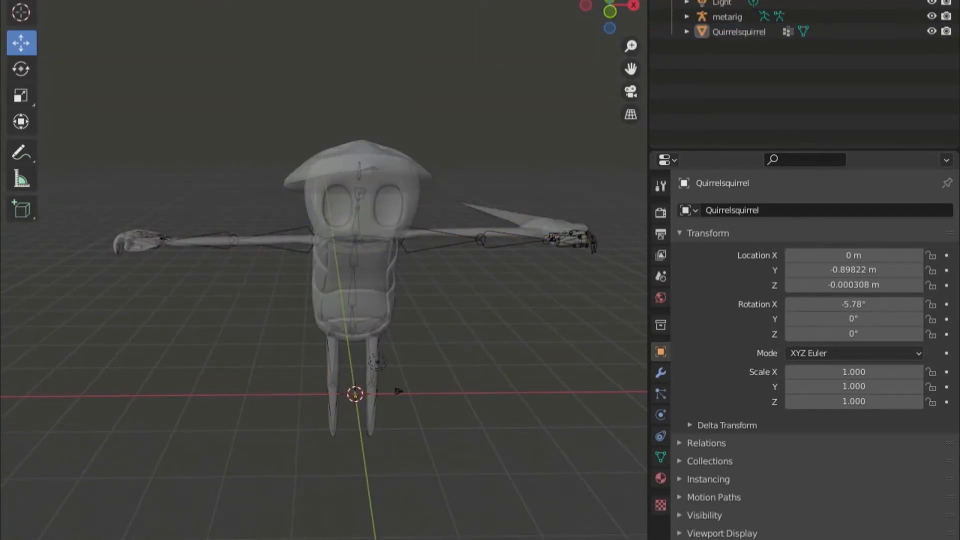
{"action": "key", "text": "Tab"}
{"action": "key", "text": "p"}
{"action": "left_click", "coordinate": [45, 1]}
Select the arm and weapon parts together and rotate them around Z to -6.4° toward the arm bones.
{"action": "key", "text": "KP_7"}
{"action": "left_click", "coordinate": [547, 225]}
{"action": "left_click", "coordinate": [642, 131], "text": "shift"}
{"action": "scroll", "coordinate": [324, 250], "scroll_direction": "up", "scroll_amount": 3}
{"action": "middle_click_drag", "start_coordinate": [500, 240], "coordinate": [134, 259], "text": "shift"}
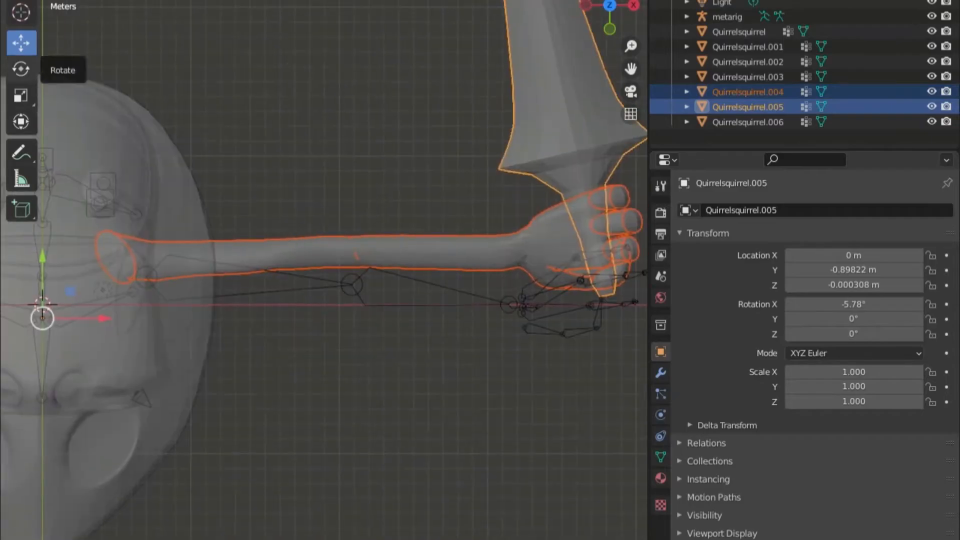
{"action": "middle_click_drag", "start_coordinate": [320, 300], "coordinate": [260, 186]}
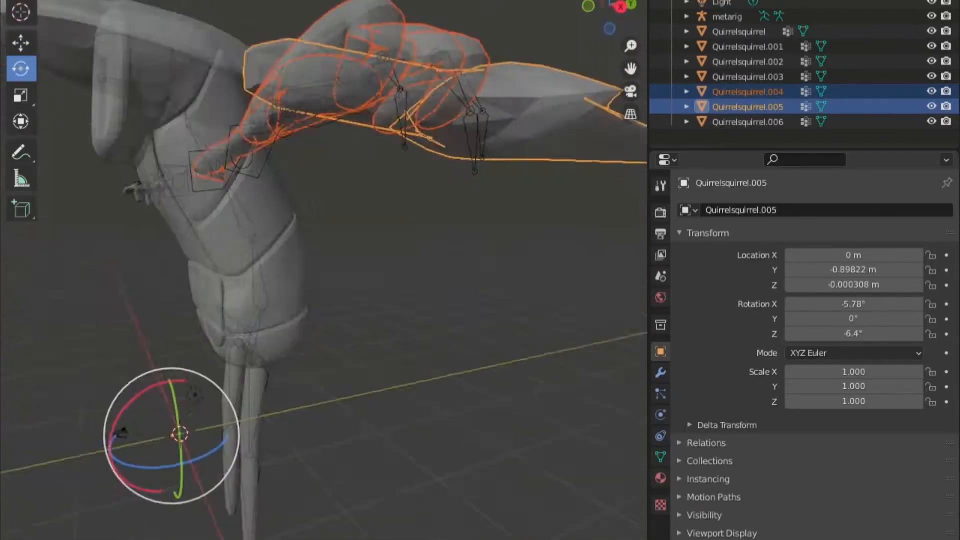
Lower the selected arm and weapon parts to a Z location of -0.43694 m.
{"action": "left_click", "coordinate": [21, 43]}
{"action": "middle_click_drag", "start_coordinate": [351, 250], "coordinate": [548, 288], "text": "shift"}
{"action": "scroll", "coordinate": [325, 250], "scroll_direction": "down", "scroll_amount": 2}
{"action": "left_click_drag", "start_coordinate": [98, 465], "coordinate": [98, 470]}
Fine-tune the rotation of the arm and weapon parts to X -5.82° and Y 0.416° to line up with the bones.
{"action": "middle_click_drag", "start_coordinate": [320, 300], "coordinate": [370, 280]}
{"action": "key", "text": "KP_1"}
{"action": "left_click", "coordinate": [21, 69]}
{"action": "left_click_drag", "start_coordinate": [287, 342], "coordinate": [287, 342]}
{"action": "middle_click_drag", "start_coordinate": [321, 150], "coordinate": [327, 345], "text": "shift"}
{"action": "scroll", "coordinate": [324, 259], "scroll_direction": "up", "scroll_amount": 3}
{"action": "key", "text": "KP_7"}
{"action": "middle_click_drag", "start_coordinate": [450, 250], "coordinate": [288, 250], "text": "shift"}
{"action": "scroll", "coordinate": [324, 258], "scroll_direction": "down", "scroll_amount": 2}
{"action": "left_click_drag", "start_coordinate": [136, 240], "coordinate": [135, 239]}
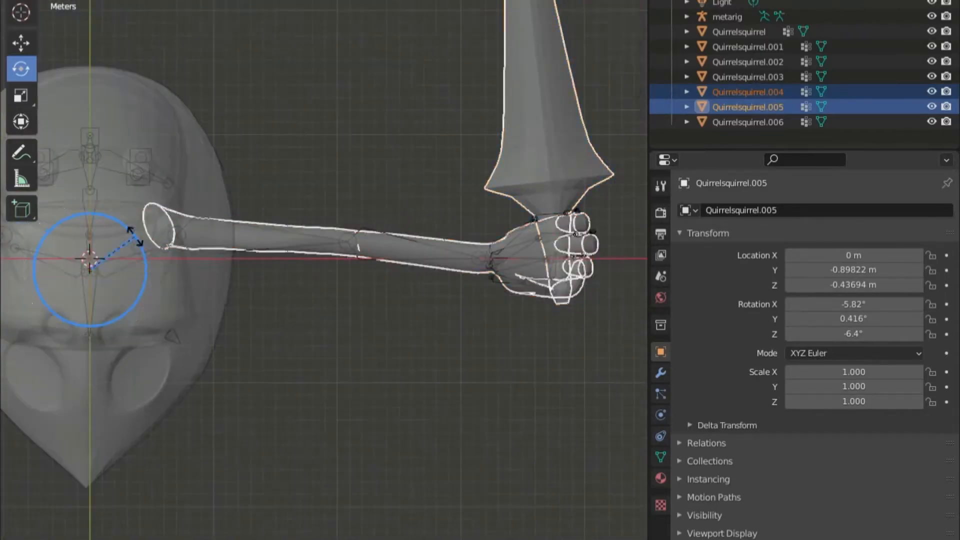
Select all separated Quirrelsquirrel parts and join them into one mesh object.
{"action": "scroll", "coordinate": [324, 259], "scroll_direction": "up", "scroll_amount": 3}
{"action": "scroll", "coordinate": [325, 259], "scroll_direction": "down", "scroll_amount": 4}
{"action": "middle_click_drag", "start_coordinate": [320, 300], "coordinate": [300, 190]}
{"action": "left_click_drag", "start_coordinate": [860, 29], "coordinate": [750, 124]}
{"action": "right_click", "coordinate": [700, 105]}
{"action": "key", "text": "ctrl+j"}
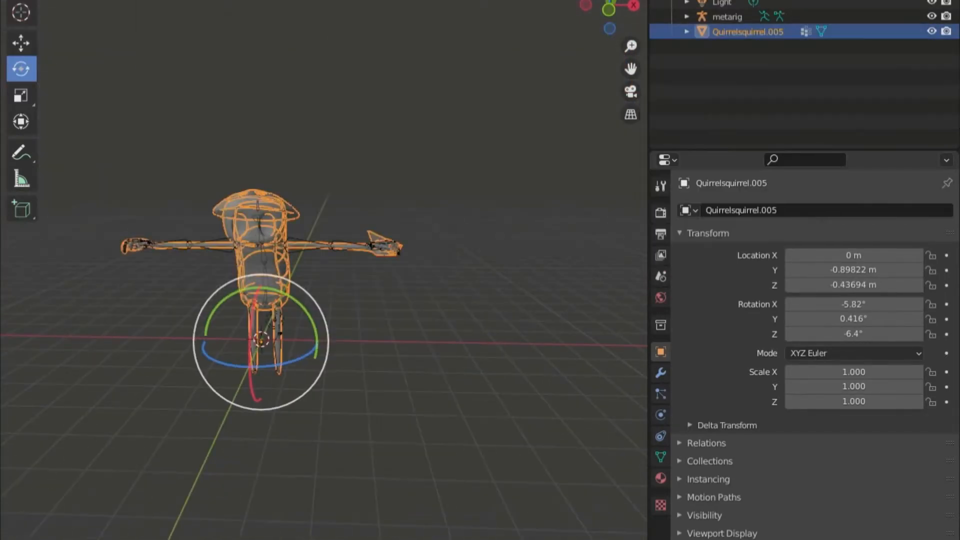
Edit the metarig from above and shift the selected hand joints slightly outward along the fingers.
{"action": "key", "text": "KP_7"}
{"action": "scroll", "coordinate": [324, 259], "scroll_direction": "up", "scroll_amount": 5}
{"action": "left_click", "coordinate": [728, 16]}
{"action": "key", "text": "Tab"}
{"action": "middle_click_drag", "start_coordinate": [300, 260], "coordinate": [400, 255], "text": "shift"}
{"action": "middle_click_drag", "start_coordinate": [320, 300], "coordinate": [300, 165]}
{"action": "key", "text": "KP_7"}
{"action": "scroll", "coordinate": [324, 258], "scroll_direction": "up", "scroll_amount": 3}
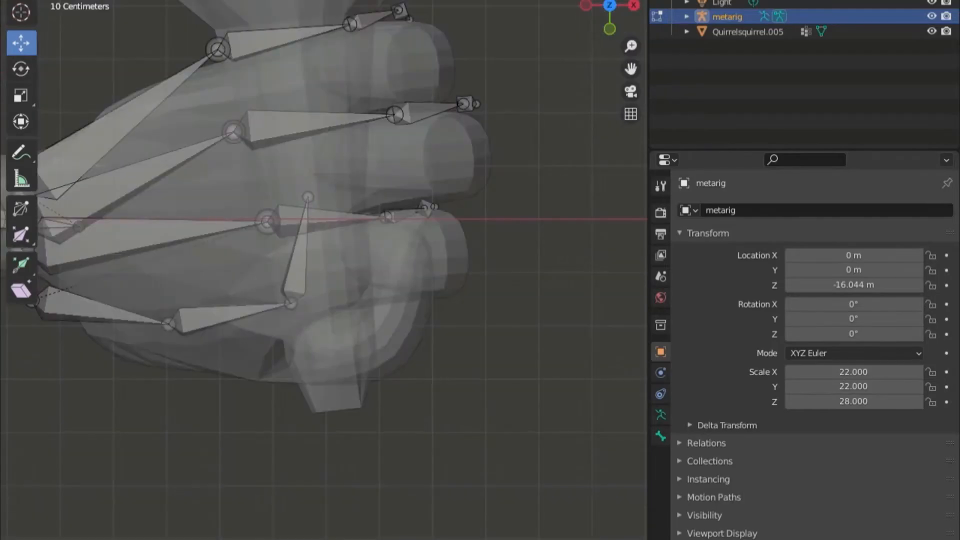
{"action": "middle_click_drag", "start_coordinate": [200, 250], "coordinate": [545, 260], "text": "shift"}
{"action": "scroll", "coordinate": [324, 259], "scroll_direction": "up", "scroll_amount": 3}
{"action": "left_click", "coordinate": [350, 230]}
{"action": "scroll", "coordinate": [324, 259], "scroll_direction": "down", "scroll_amount": 4}
{"action": "left_click", "coordinate": [450, 150], "text": "shift"}
{"action": "left_click_drag", "start_coordinate": [430, 200], "coordinate": [463, 197]}
{"action": "mouse_move", "coordinate": [151, 250]}
{"action": "middle_mouse_down", "text": "shift"}
{"action": "mouse_move", "coordinate": [576, 240]}
{"action": "mouse_move", "coordinate": [150, 250]}
{"action": "middle_mouse_up", "text": "shift"}
{"action": "scroll", "coordinate": [324, 259], "scroll_direction": "down", "scroll_amount": 5}
{"action": "middle_click_drag", "start_coordinate": [250, 250], "coordinate": [280, 290]}
Separate the joined mesh into loose parts, hide Quirrelsquirrel.001 and return to editing the metarig.
{"action": "key", "text": "Tab"}
{"action": "left_click", "coordinate": [748, 32]}
{"action": "key", "text": "Tab"}
{"action": "key", "text": "p"}
{"action": "key", "text": "Tab"}
{"action": "left_click", "coordinate": [728, 17]}
{"action": "key", "text": "Tab"}
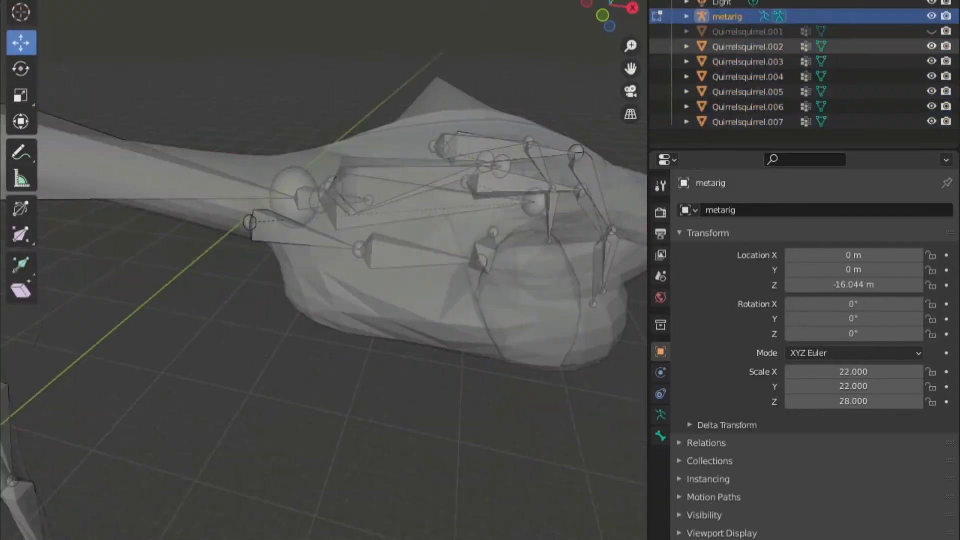
Join the separated parts back into one mesh and reopen the metarig for editing.
{"action": "scroll", "coordinate": [325, 259], "scroll_direction": "down", "scroll_amount": 3}
{"action": "key", "text": "Tab"}
{"action": "middle_click_drag", "start_coordinate": [400, 200], "coordinate": [250, 351]}
{"action": "key", "text": "ctrl+j"}
{"action": "left_click", "coordinate": [728, 17]}
{"action": "key", "text": "Tab"}
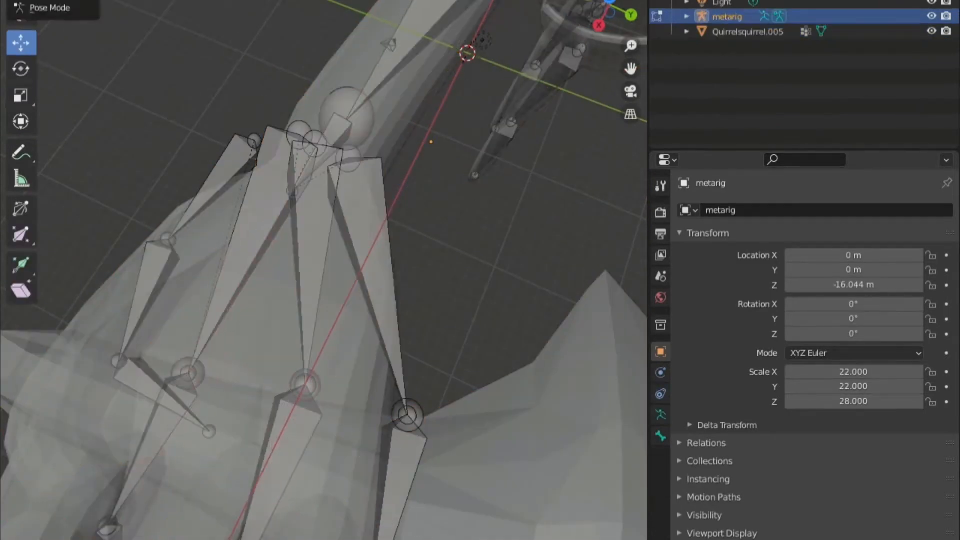
{"action": "left_click", "coordinate": [37, 1]}
{"action": "middle_click_drag", "start_coordinate": [400, 250], "coordinate": [300, 200]}
{"action": "left_click", "coordinate": [330, 300]}
{"action": "right_click", "coordinate": [241, 16]}
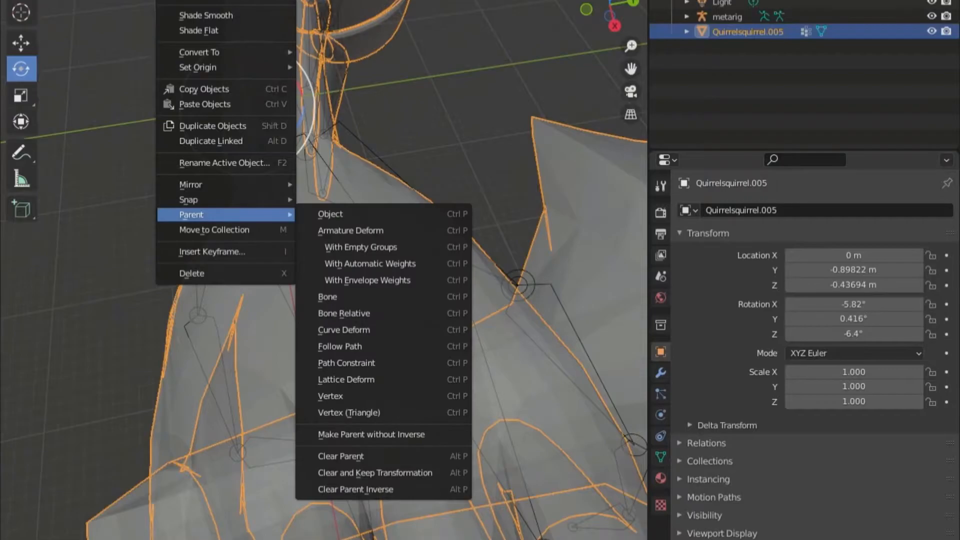
{"action": "key", "text": "Escape"}
Separate the mesh into loose parts and hide Quirrelsquirrel.005 and Quirrelsquirrel.007 while editing the metarig.
{"action": "key", "text": "Tab"}
{"action": "key", "text": "p"}
{"action": "left_click", "coordinate": [728, 17]}
{"action": "key", "text": "Tab"}
{"action": "middle_click_drag", "start_coordinate": [351, 200], "coordinate": [250, 325]}
{"action": "left_click", "coordinate": [932, 122]}
{"action": "left_click", "coordinate": [932, 92]}
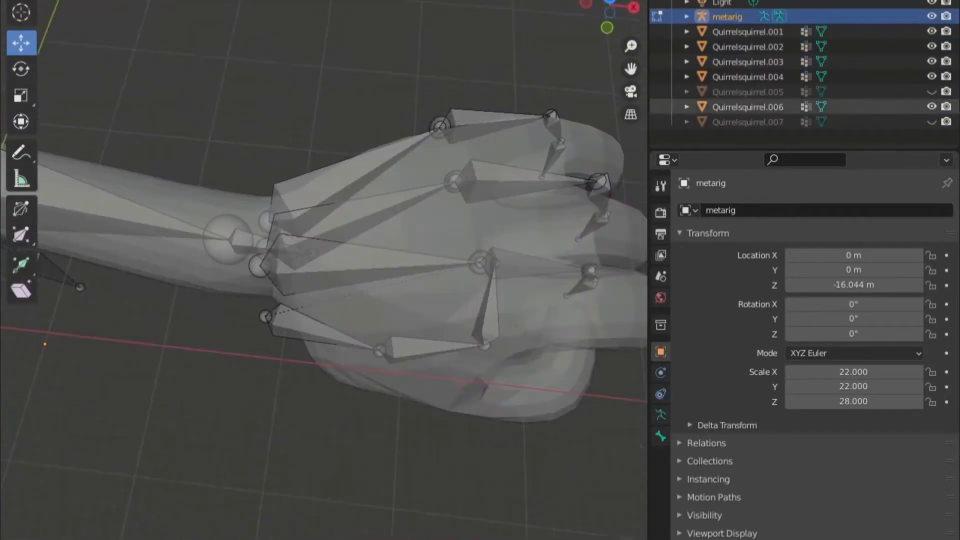
Move the protruding finger's joints so that its tip bone ends inside the curled fingertip.
{"action": "scroll", "coordinate": [270, 260], "scroll_direction": "up", "scroll_amount": 6}
{"action": "left_click", "coordinate": [414, 287]}
{"action": "left_click", "coordinate": [407, 407], "text": "shift"}
{"action": "scroll", "coordinate": [324, 259], "scroll_direction": "down", "scroll_amount": 5}
{"action": "middle_click_drag", "start_coordinate": [350, 250], "coordinate": [425, 295]}
{"action": "middle_click_drag", "start_coordinate": [325, 270], "coordinate": [300, 301]}
{"action": "middle_click_drag", "start_coordinate": [325, 250], "coordinate": [350, 175]}
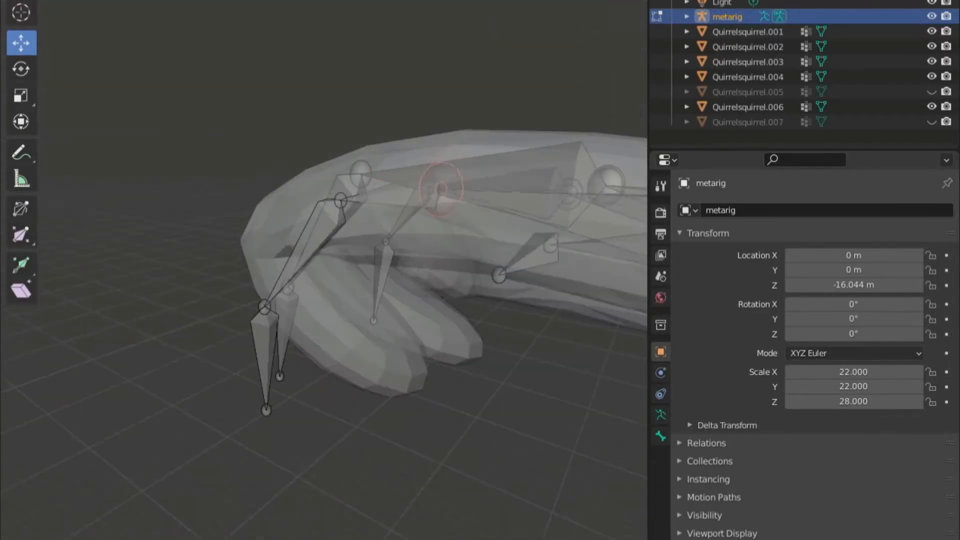
{"action": "middle_click_drag", "start_coordinate": [325, 250], "coordinate": [350, 300]}
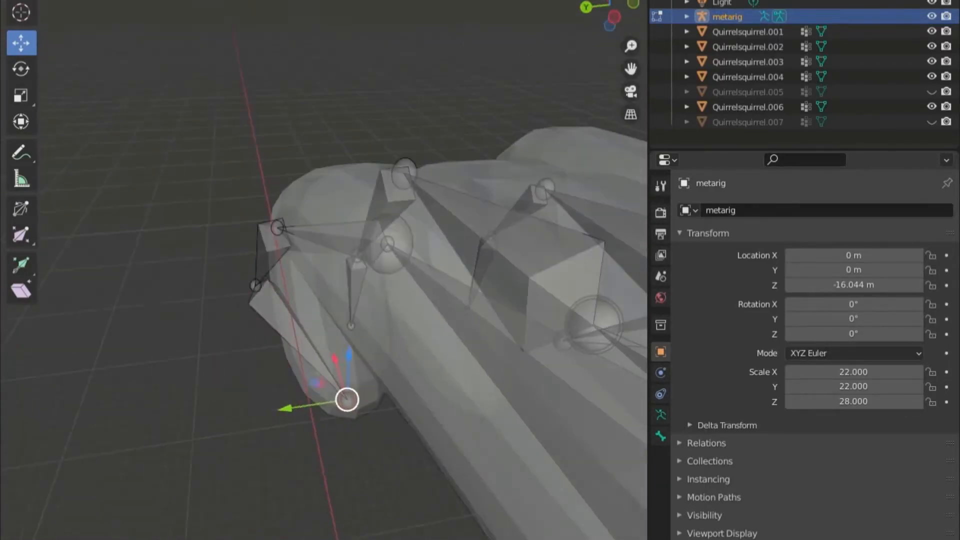
Fit the neighbouring finger's bones inside its mesh, checking the joints from several angles.
{"action": "middle_click_drag", "start_coordinate": [475, 270], "coordinate": [175, 260], "text": "shift"}
{"action": "middle_click_drag", "start_coordinate": [300, 300], "coordinate": [390, 200]}
{"action": "scroll", "coordinate": [325, 270], "scroll_direction": "down", "scroll_amount": 3}
{"action": "middle_click_drag", "start_coordinate": [325, 270], "coordinate": [350, 280]}
{"action": "middle_click_drag", "start_coordinate": [428, 310], "coordinate": [380, 210]}
{"action": "left_click", "coordinate": [121, 324]}
{"action": "scroll", "coordinate": [321, 280], "scroll_direction": "up", "scroll_amount": 2}
{"action": "middle_click_drag", "start_coordinate": [300, 280], "coordinate": [475, 321]}
{"action": "scroll", "coordinate": [320, 270], "scroll_direction": "down", "scroll_amount": 4}
Adjust the remaining curled digit's joints so that its end bone bends back toward the palm inside the mesh.
{"action": "middle_click_drag", "start_coordinate": [325, 225], "coordinate": [400, 310]}
{"action": "scroll", "coordinate": [325, 270], "scroll_direction": "up", "scroll_amount": 3}
{"action": "middle_click_drag", "start_coordinate": [320, 270], "coordinate": [451, 176]}
{"action": "middle_click_drag", "start_coordinate": [350, 210], "coordinate": [380, 310]}
{"action": "scroll", "coordinate": [320, 270], "scroll_direction": "down", "scroll_amount": 4}
{"action": "middle_click_drag", "start_coordinate": [320, 225], "coordinate": [380, 230]}
{"action": "scroll", "coordinate": [320, 270], "scroll_direction": "up", "scroll_amount": 4}
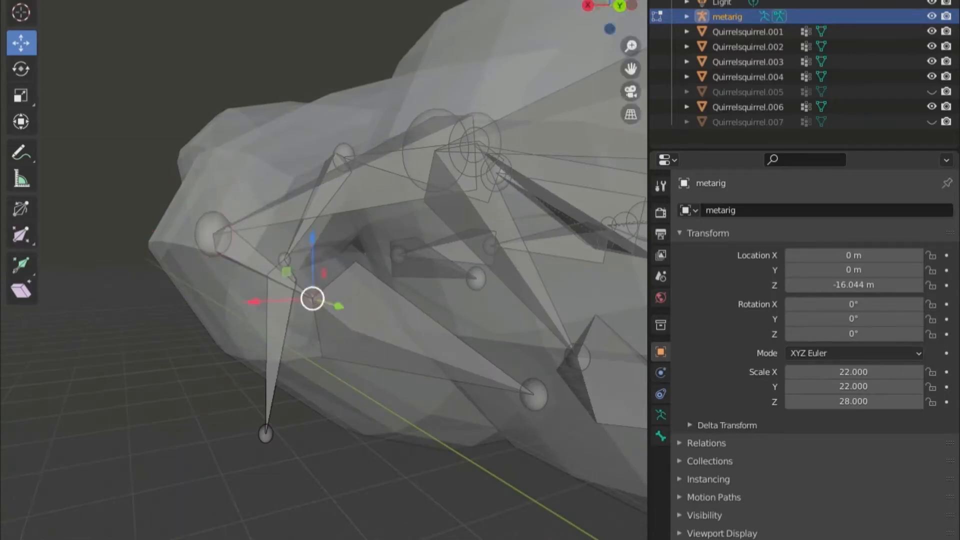
{"action": "middle_click_drag", "start_coordinate": [340, 280], "coordinate": [370, 195]}
{"action": "middle_click_drag", "start_coordinate": [281, 210], "coordinate": [450, 220]}
{"action": "middle_click_drag", "start_coordinate": [371, 220], "coordinate": [310, 280]}
{"action": "left_click", "coordinate": [460, 203]}
{"action": "left_click", "coordinate": [586, 287]}
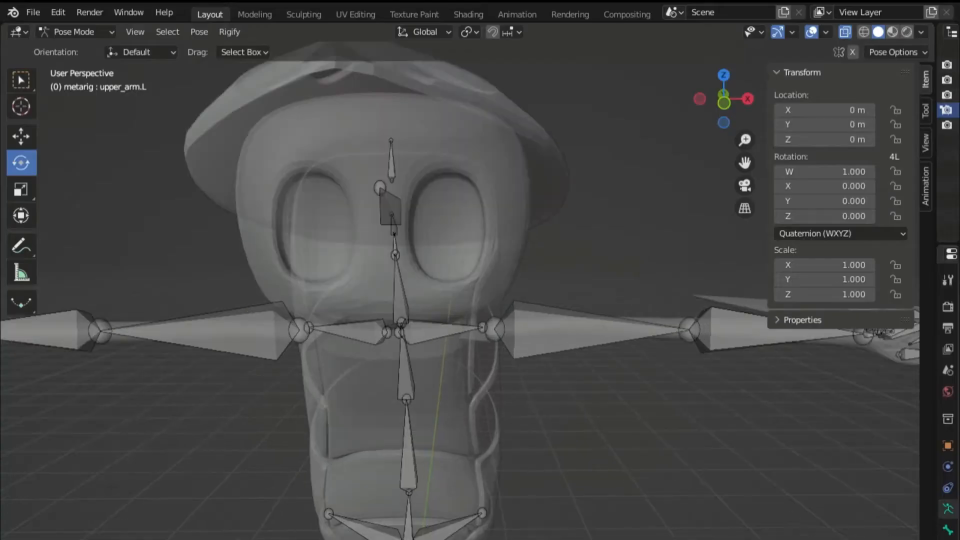
Test the left upper arm bone by rotating it about the global Z axis in both directions, then restore its rest rotation.
{"action": "scroll", "coordinate": [390, 280], "scroll_direction": "down", "scroll_amount": 4}
{"action": "middle_click_drag", "start_coordinate": [350, 280], "coordinate": [610, 273]}
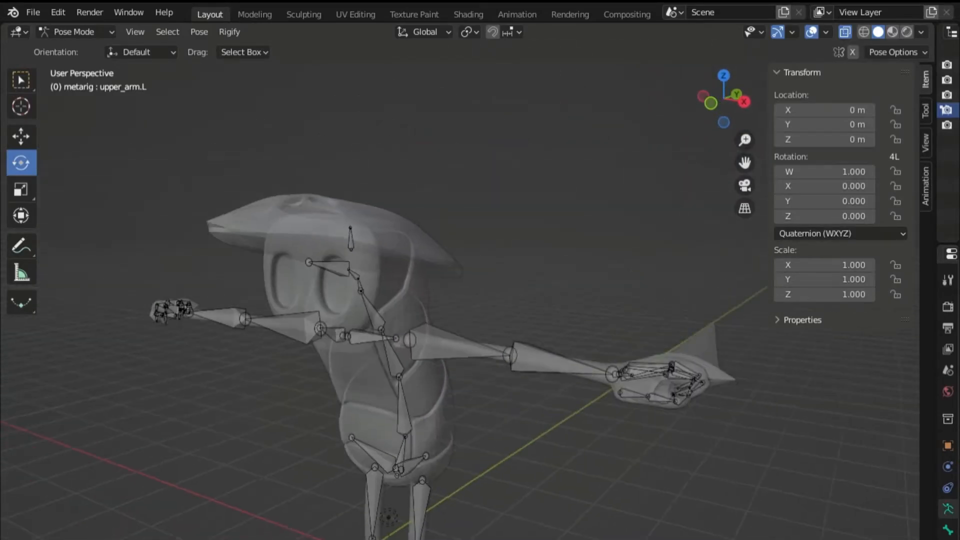
{"action": "mouse_move", "coordinate": [501, 280]}
{"action": "middle_mouse_down"}
{"action": "mouse_move", "coordinate": [475, 300]}
{"action": "mouse_move", "coordinate": [450, 301]}
{"action": "mouse_move", "coordinate": [458, 273]}
{"action": "mouse_move", "coordinate": [518, 274]}
{"action": "middle_mouse_up"}
{"action": "scroll", "coordinate": [450, 302], "scroll_direction": "up", "scroll_amount": 1}
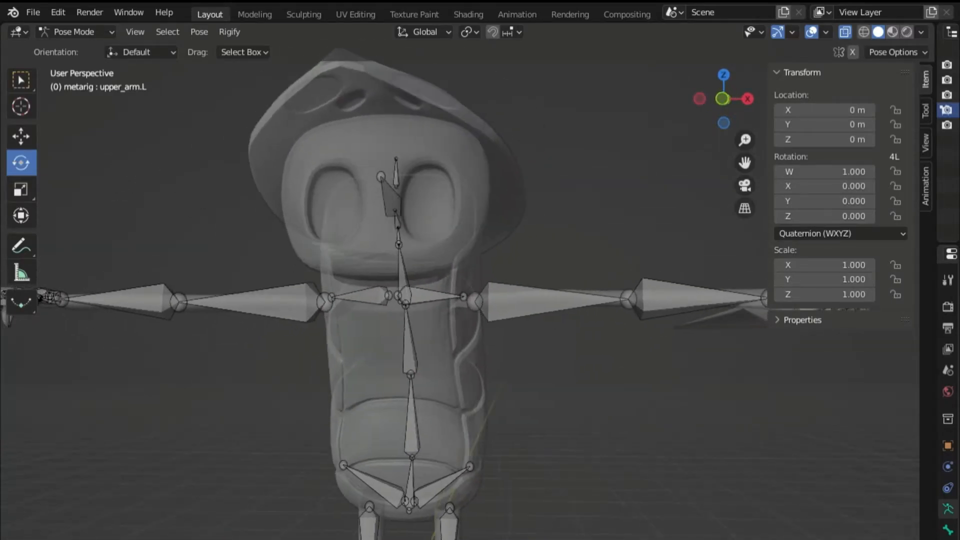
{"action": "scroll", "coordinate": [475, 300], "scroll_direction": "down", "scroll_amount": 3}
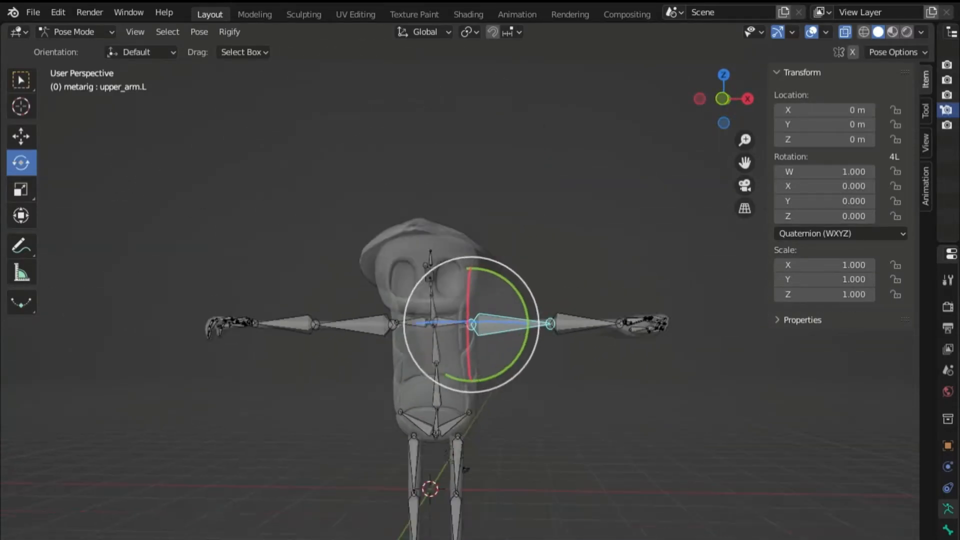
{"action": "scroll", "coordinate": [475, 300], "scroll_direction": "up", "scroll_amount": 1}
{"action": "middle_click_drag", "start_coordinate": [475, 300], "coordinate": [470, 350]}
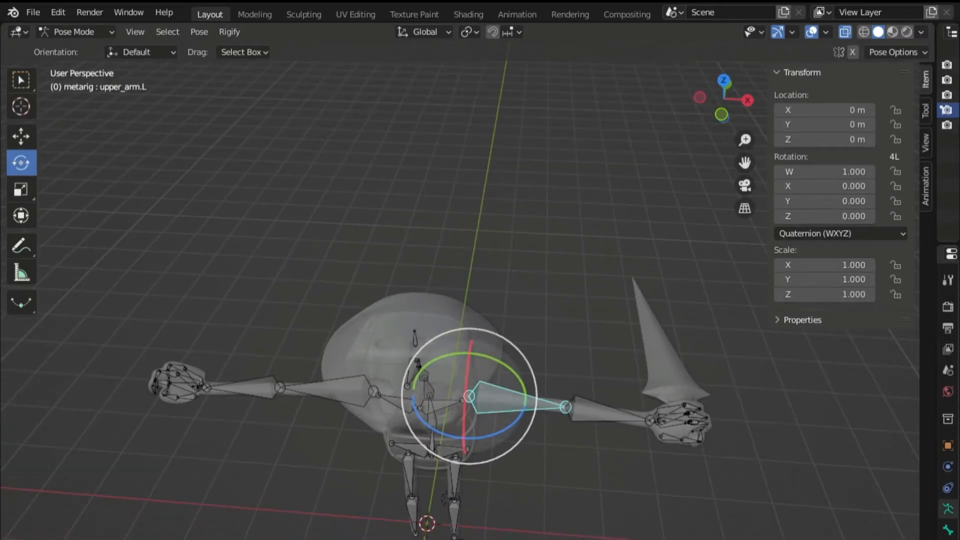
{"action": "left_click_drag", "start_coordinate": [463, 439], "coordinate": [484, 436]}
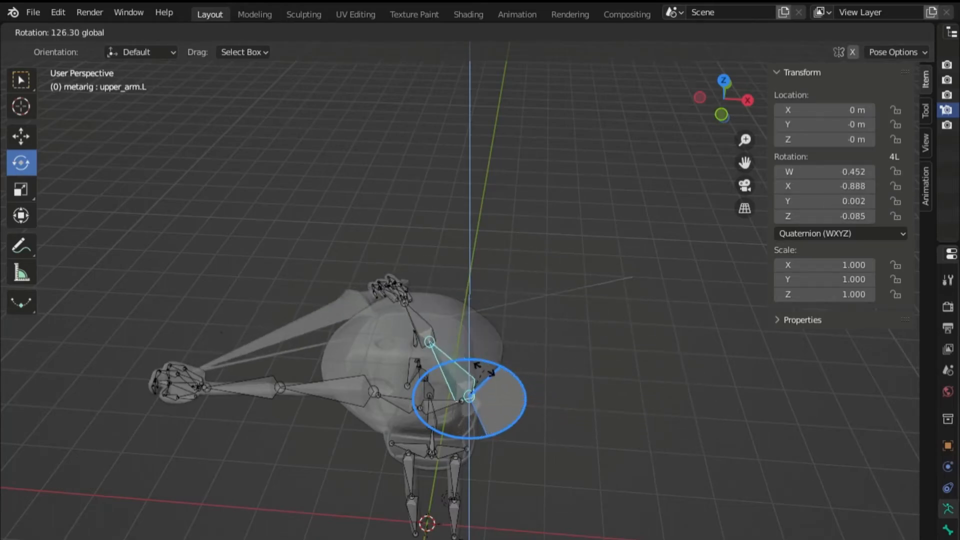
{"action": "left_click_drag", "start_coordinate": [485, 408], "coordinate": [418, 421]}
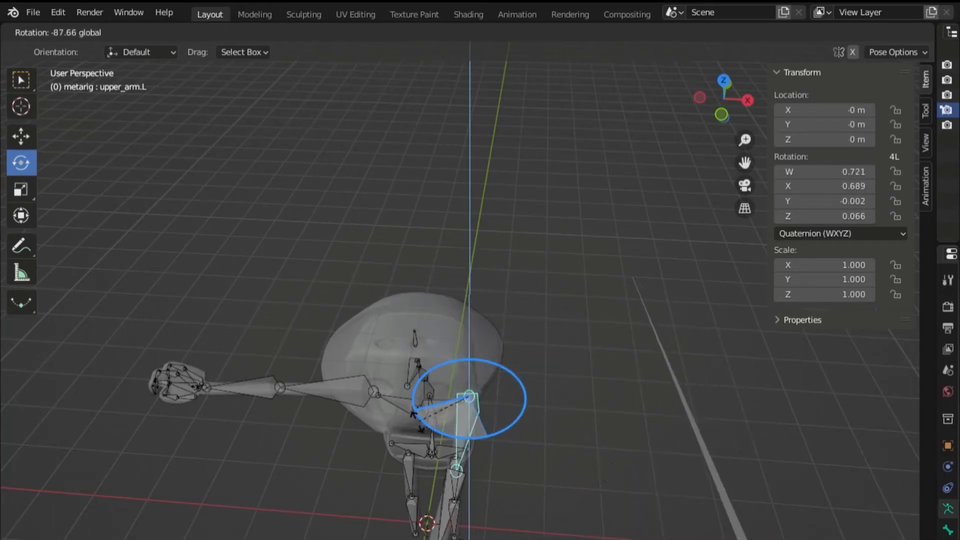
{"action": "left_click_drag", "start_coordinate": [512, 408], "coordinate": [495, 442]}
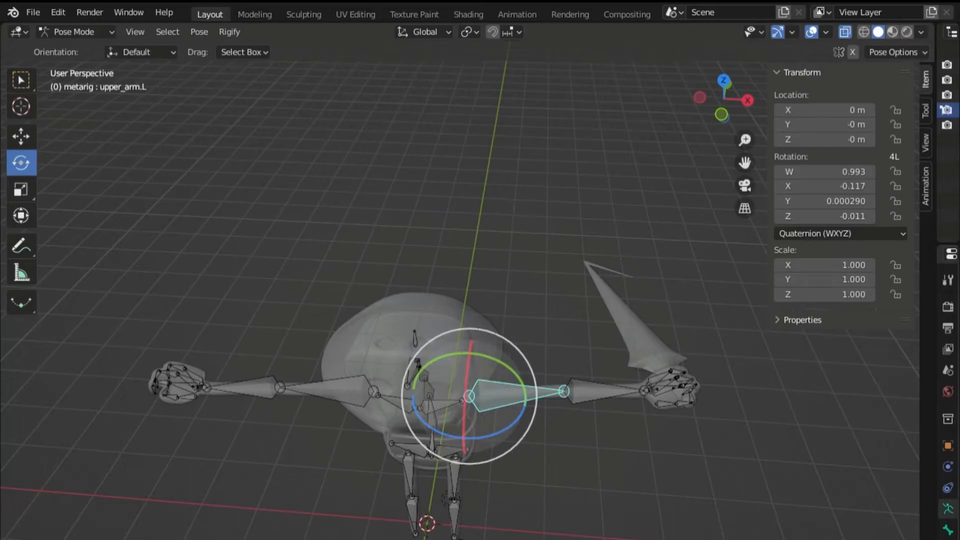
{"action": "scroll", "coordinate": [469, 362], "scroll_direction": "up", "scroll_amount": 7}
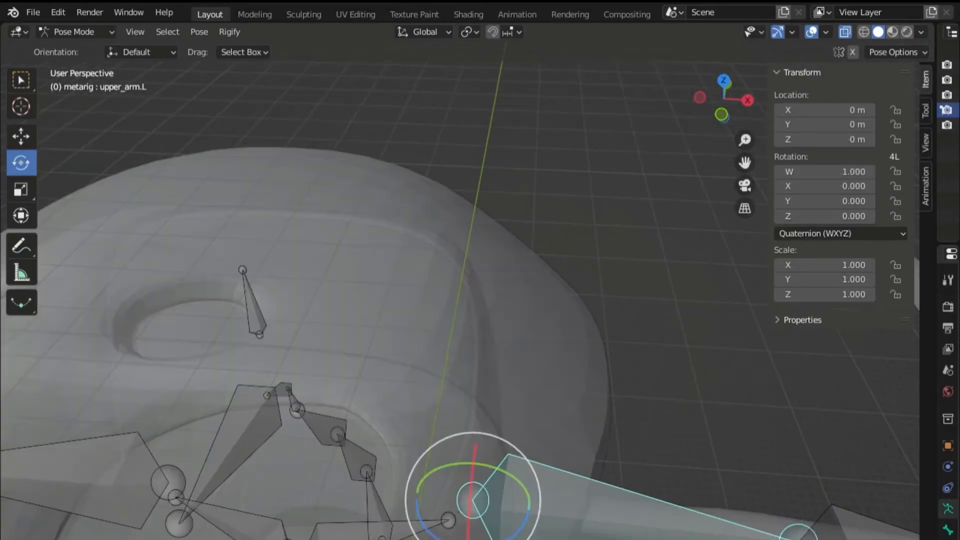
{"action": "middle_click_drag", "start_coordinate": [468, 362], "coordinate": [478, 325]}
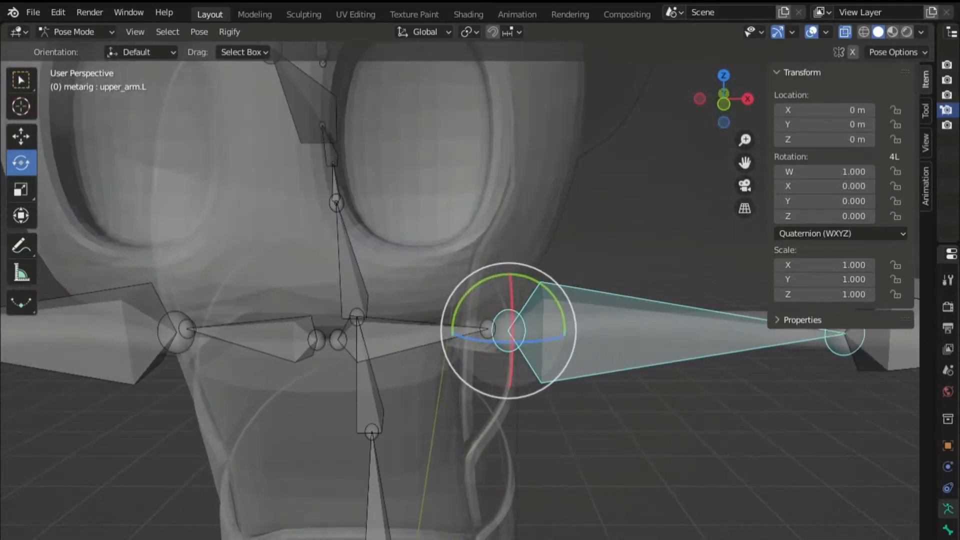
{"action": "scroll", "coordinate": [478, 325], "scroll_direction": "down", "scroll_amount": 8}
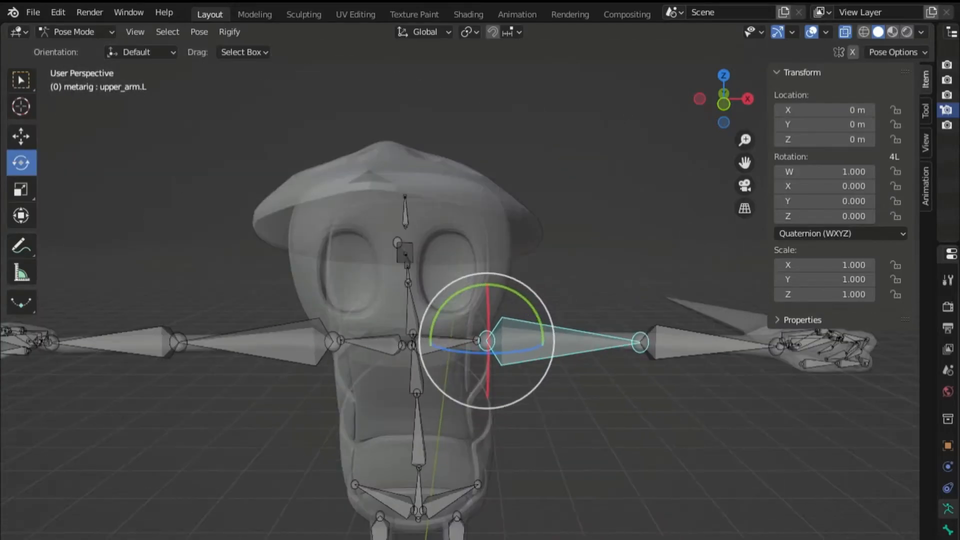
Test the left forearm bone with a rotation and clear that rotation.
{"action": "middle_click_drag", "start_coordinate": [478, 326], "coordinate": [570, 330]}
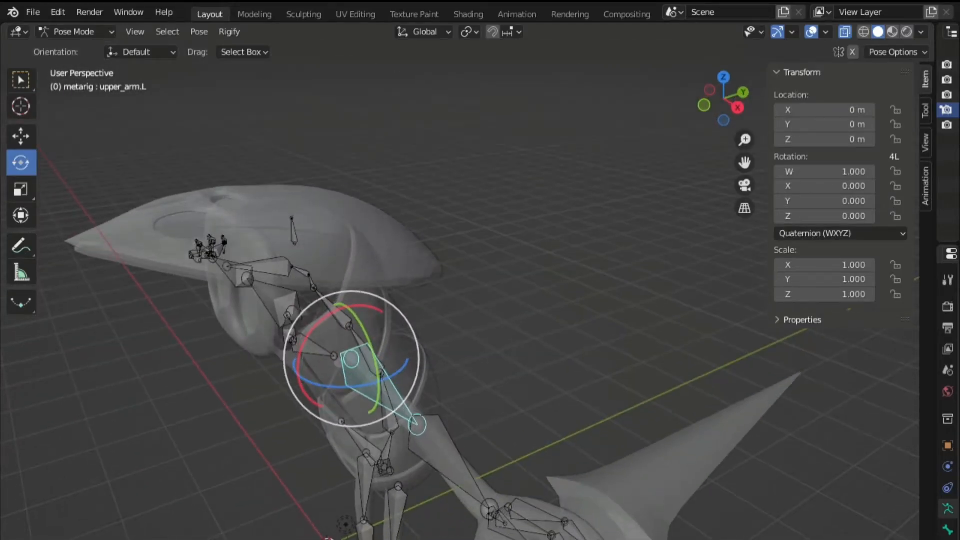
{"action": "left_click", "coordinate": [445, 457]}
{"action": "middle_click_drag", "start_coordinate": [465, 442], "coordinate": [511, 437]}
{"action": "left_click_drag", "start_coordinate": [540, 440], "coordinate": [630, 450]}
{"action": "key", "text": "alt+r"}
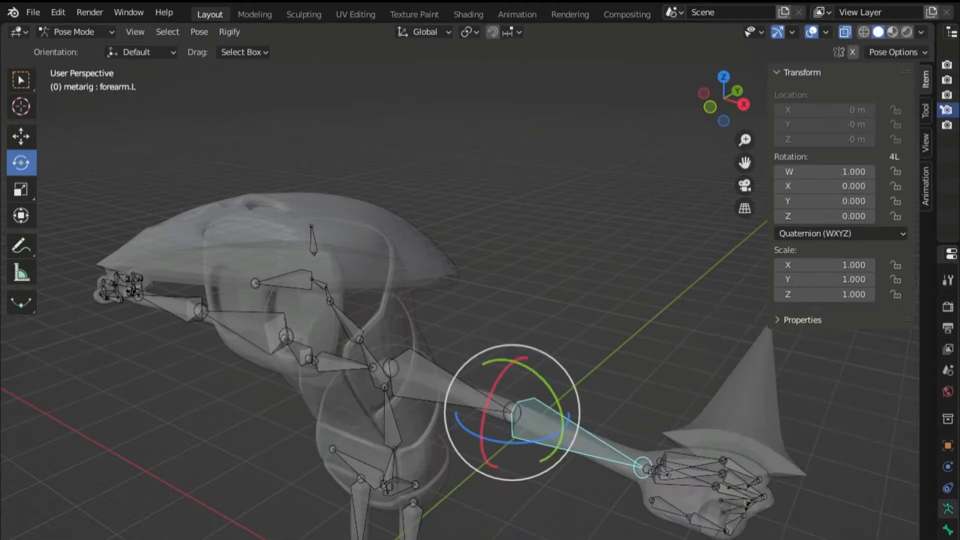
Test the base bone of the left thumb with a rotation and undo it.
{"action": "left_click", "coordinate": [669, 507]}
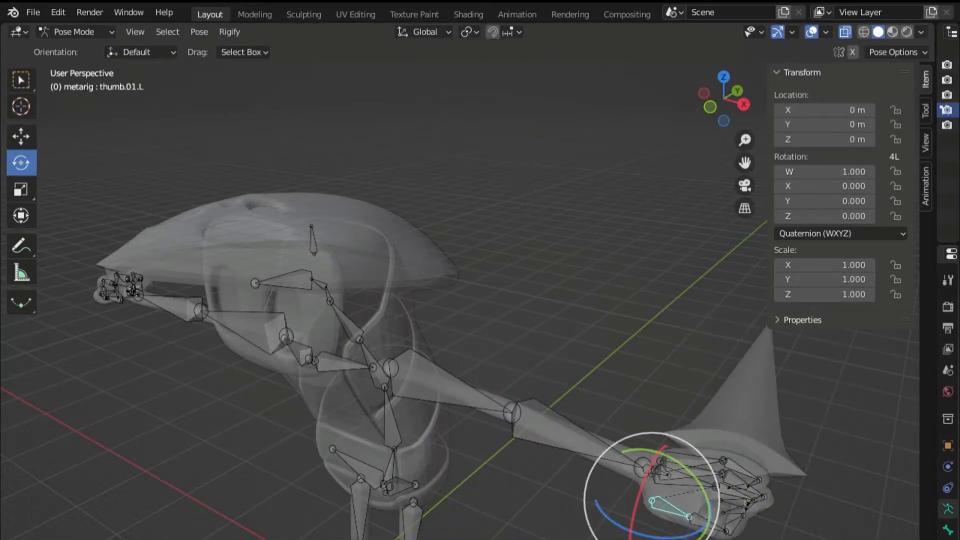
{"action": "middle_click_drag", "start_coordinate": [669, 508], "coordinate": [661, 488]}
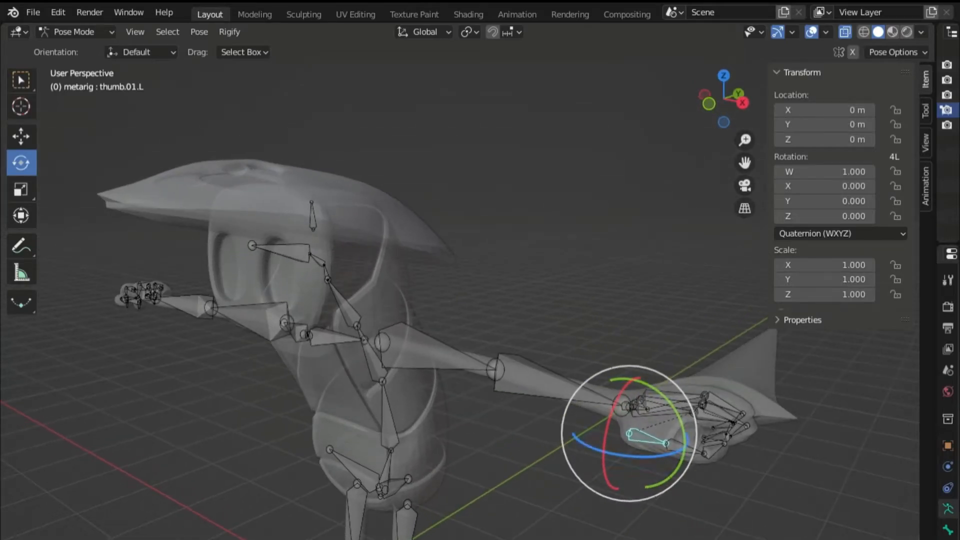
{"action": "scroll", "coordinate": [476, 358], "scroll_direction": "up", "scroll_amount": 2}
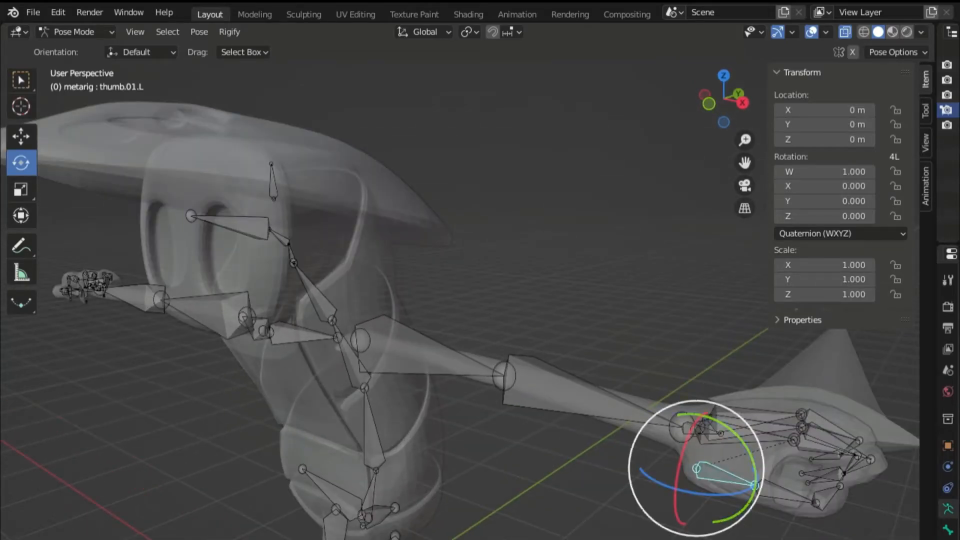
{"action": "middle_click_drag", "start_coordinate": [661, 489], "coordinate": [636, 422]}
{"action": "middle_click_drag", "start_coordinate": [637, 422], "coordinate": [631, 429]}
{"action": "mouse_move", "coordinate": [530, 539]}
{"action": "left_mouse_down"}
{"action": "mouse_move", "coordinate": [488, 539]}
{"action": "mouse_move", "coordinate": [577, 539]}
{"action": "mouse_move", "coordinate": [477, 539]}
{"action": "mouse_move", "coordinate": [663, 539]}
{"action": "mouse_move", "coordinate": [425, 539]}
{"action": "mouse_move", "coordinate": [623, 539]}
{"action": "mouse_move", "coordinate": [522, 539]}
{"action": "mouse_move", "coordinate": [550, 539]}
{"action": "left_mouse_up"}
{"action": "key", "text": "ctrl+z"}
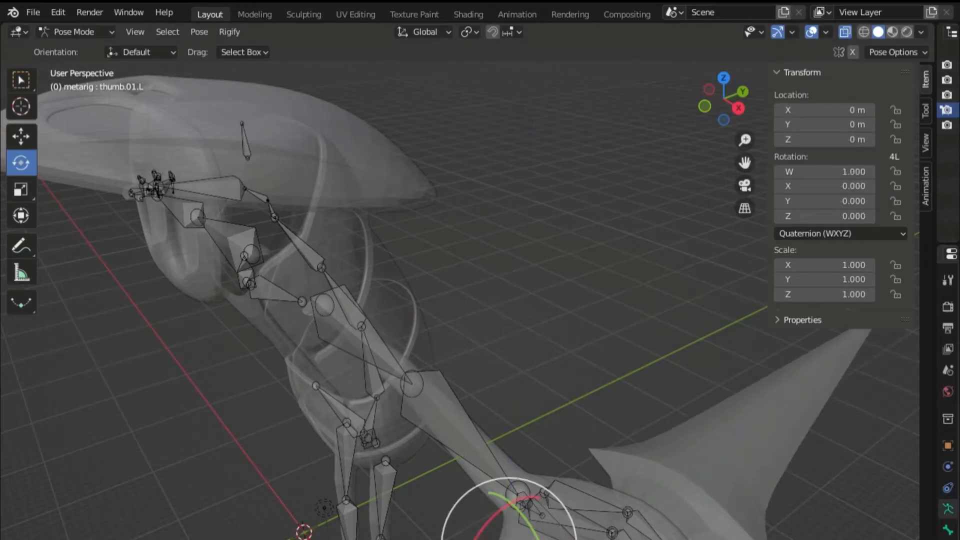
Test the tip bone of the left thumb with a rotation and clear it.
{"action": "key", "text": "ctrl+z"}
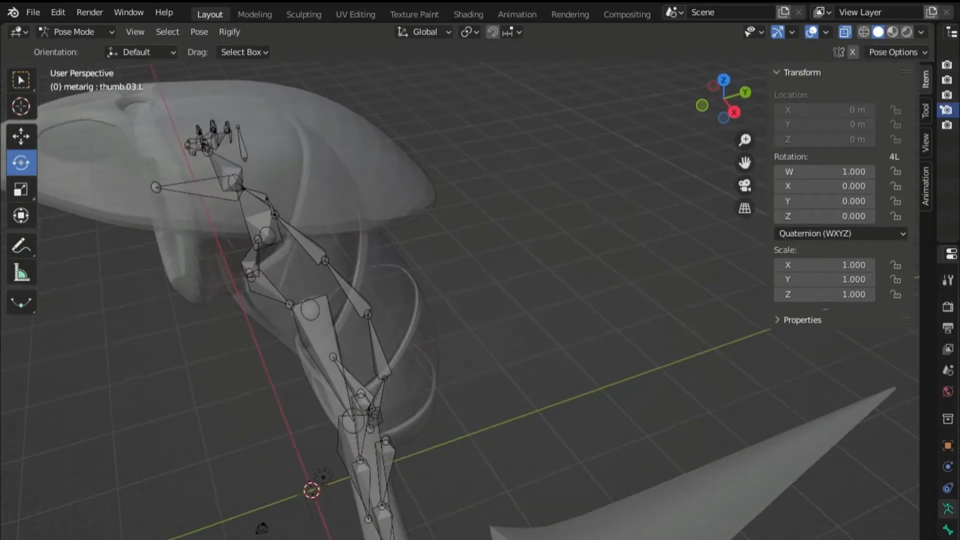
{"action": "middle_click_drag", "start_coordinate": [425, 325], "coordinate": [459, 274], "text": "shift"}
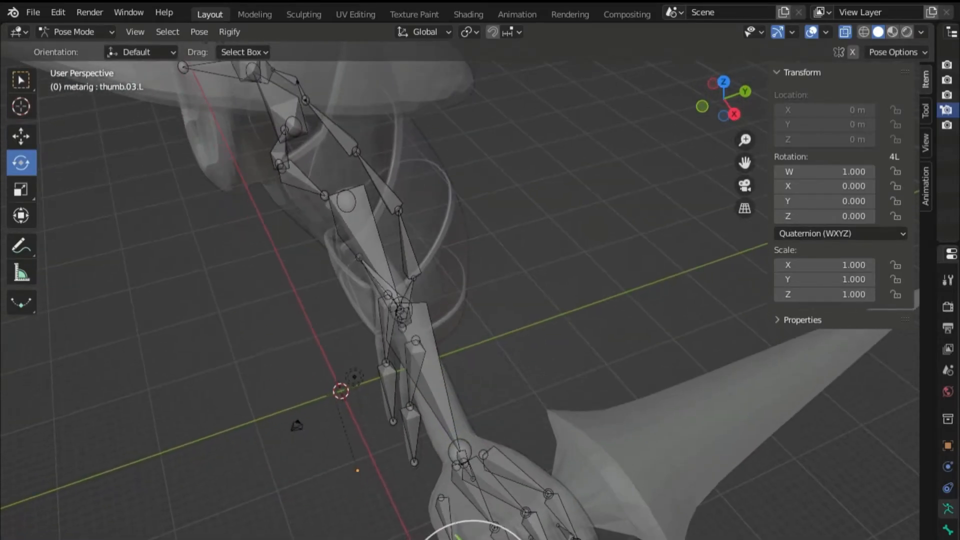
{"action": "left_click_drag", "start_coordinate": [473, 539], "coordinate": [440, 539]}
{"action": "key", "text": "alt+r"}
Test the first bone of the left middle finger with a rotation and restore its rest rotation.
{"action": "left_click", "coordinate": [536, 526]}
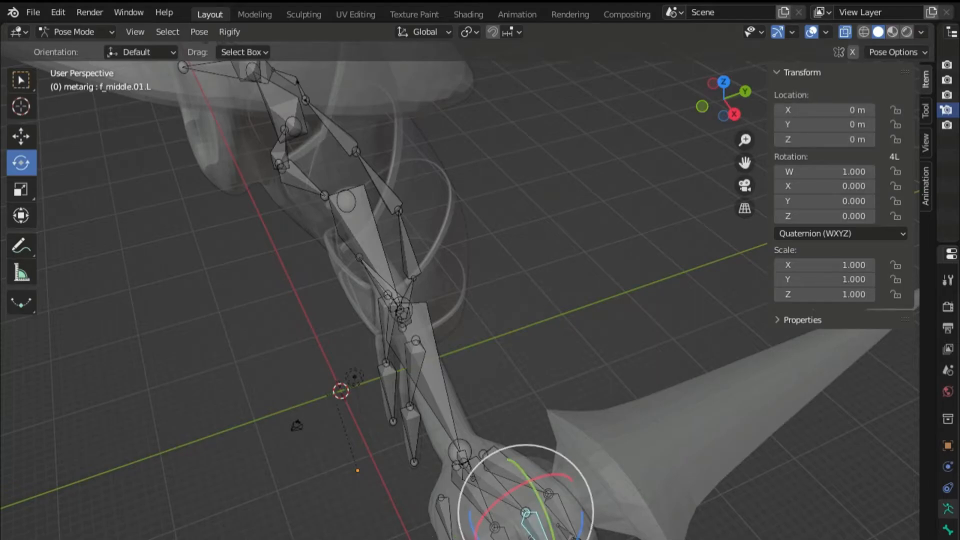
{"action": "mouse_move", "coordinate": [551, 532]}
{"action": "left_mouse_down"}
{"action": "mouse_move", "coordinate": [531, 485]}
{"action": "mouse_move", "coordinate": [552, 532]}
{"action": "left_mouse_up"}
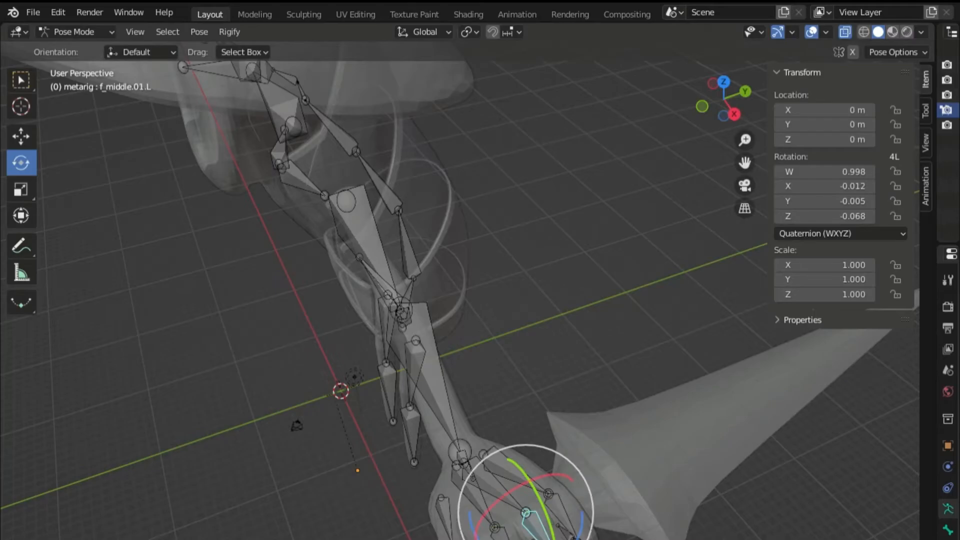
{"action": "middle_click_drag", "start_coordinate": [546, 490], "coordinate": [553, 404]}
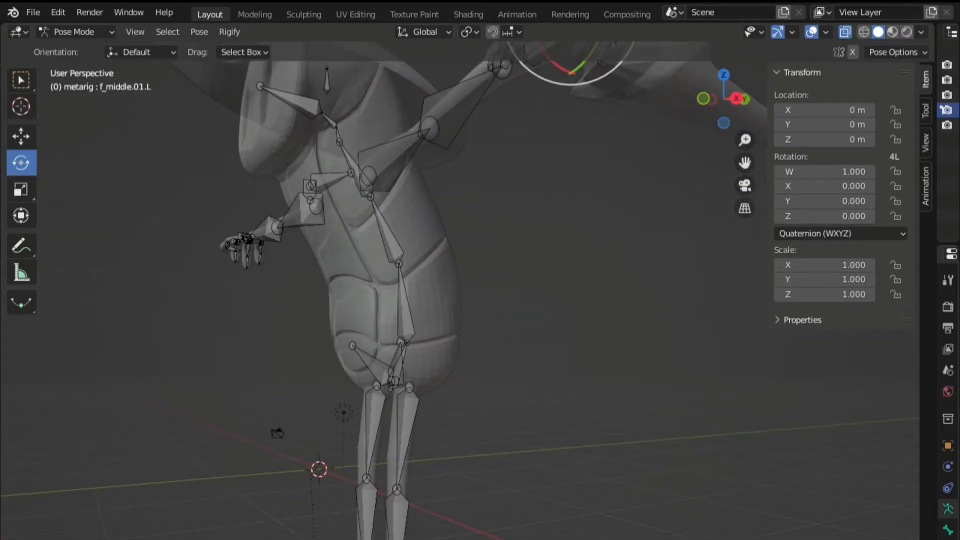
Test the left thigh bone by swinging it about the global X axis, then undo the rotation.
{"action": "scroll", "coordinate": [550, 401], "scroll_direction": "up", "scroll_amount": 2}
{"action": "left_click", "coordinate": [383, 450]}
{"action": "middle_click_drag", "start_coordinate": [383, 451], "coordinate": [335, 431]}
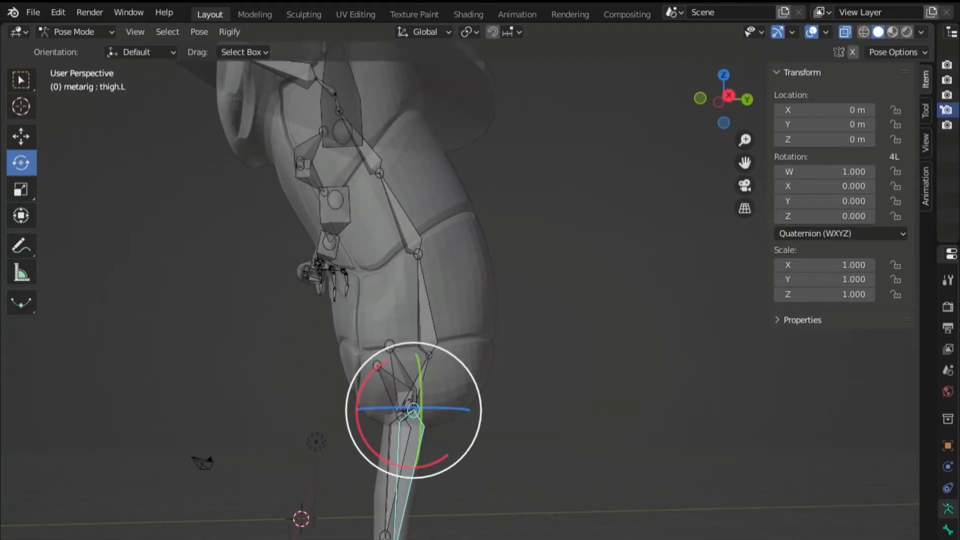
{"action": "left_click_drag", "start_coordinate": [363, 437], "coordinate": [395, 476]}
{"action": "key", "text": "ctrl+z"}
{"action": "key", "text": "ctrl+z"}
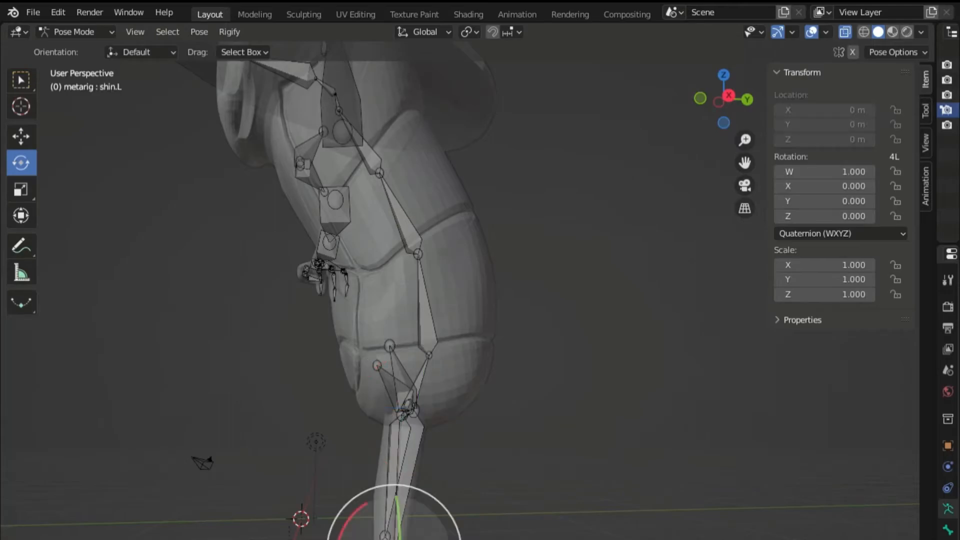
Test the left shin bone by bending it about the global X axis and clear its rotation.
{"action": "middle_click_drag", "start_coordinate": [395, 346], "coordinate": [405, 276]}
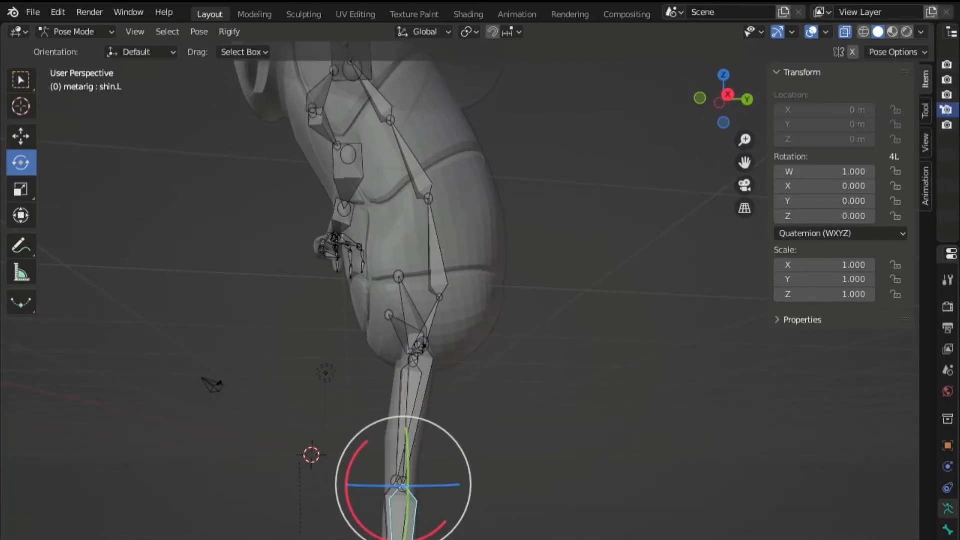
{"action": "left_click_drag", "start_coordinate": [347, 494], "coordinate": [346, 498]}
{"action": "left_click_drag", "start_coordinate": [372, 468], "coordinate": [406, 539]}
{"action": "key", "text": "alt+r"}
{"action": "middle_click_drag", "start_coordinate": [380, 310], "coordinate": [540, 327]}
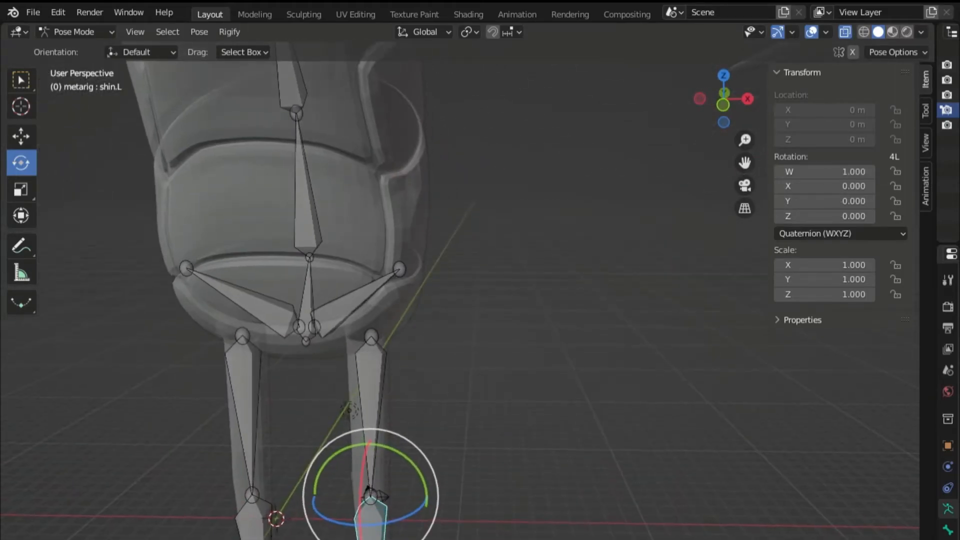
Test the tip bone of the right thumb with a rotation and return it to its rest rotation.
{"action": "scroll", "coordinate": [460, 300], "scroll_direction": "down", "scroll_amount": 1}
{"action": "scroll", "coordinate": [392, 457], "scroll_direction": "down", "scroll_amount": 6}
{"action": "middle_click_drag", "start_coordinate": [391, 456], "coordinate": [607, 406]}
{"action": "scroll", "coordinate": [569, 406], "scroll_direction": "up", "scroll_amount": 2}
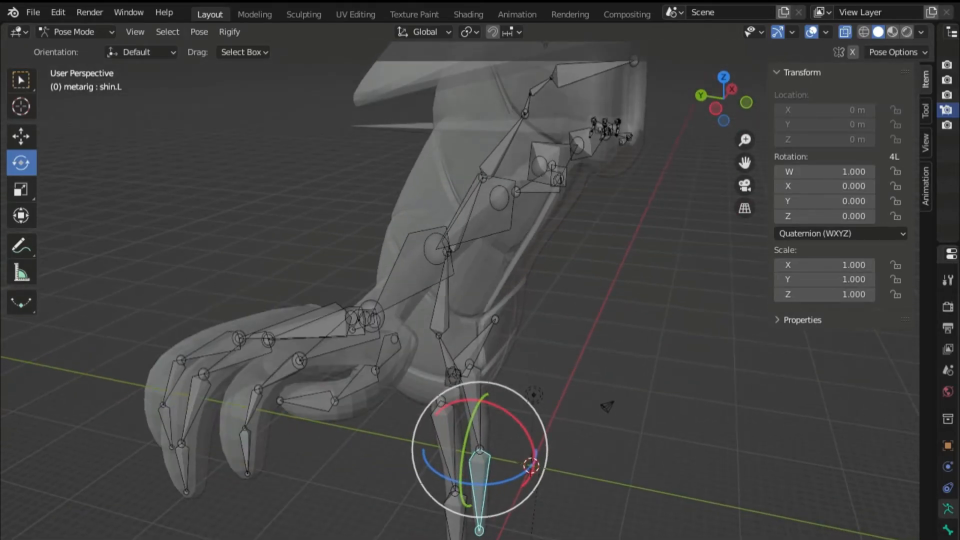
{"action": "left_click", "coordinate": [356, 384]}
{"action": "middle_click_drag", "start_coordinate": [357, 384], "coordinate": [370, 416]}
{"action": "left_click_drag", "start_coordinate": [361, 539], "coordinate": [420, 539]}
{"action": "middle_click_drag", "start_coordinate": [465, 325], "coordinate": [370, 300]}
{"action": "middle_click_drag", "start_coordinate": [496, 418], "coordinate": [385, 444]}
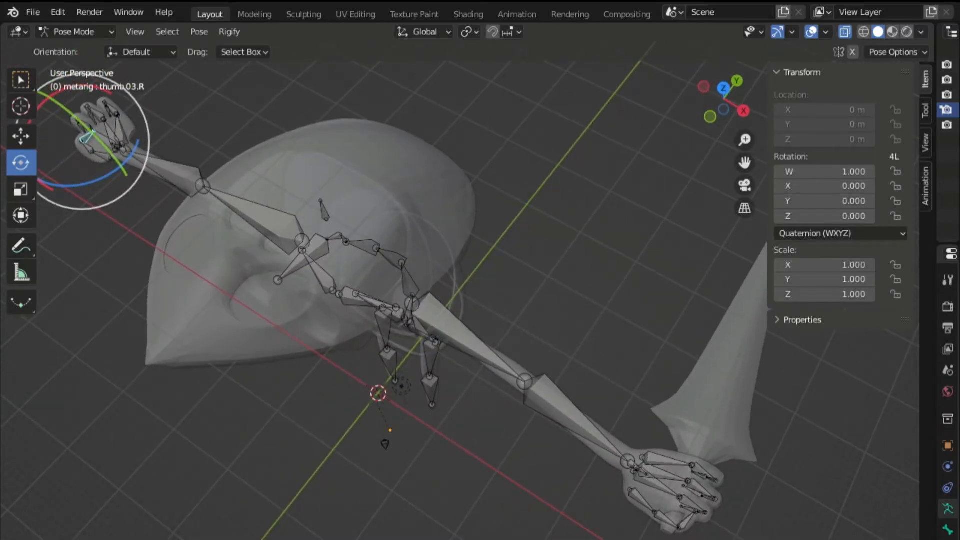
Check the left side's bones one by one, selecting the shin, thigh, hand, forearm and upper arm.
{"action": "key", "text": "bracketleft"}
{"action": "left_click", "coordinate": [430, 389]}
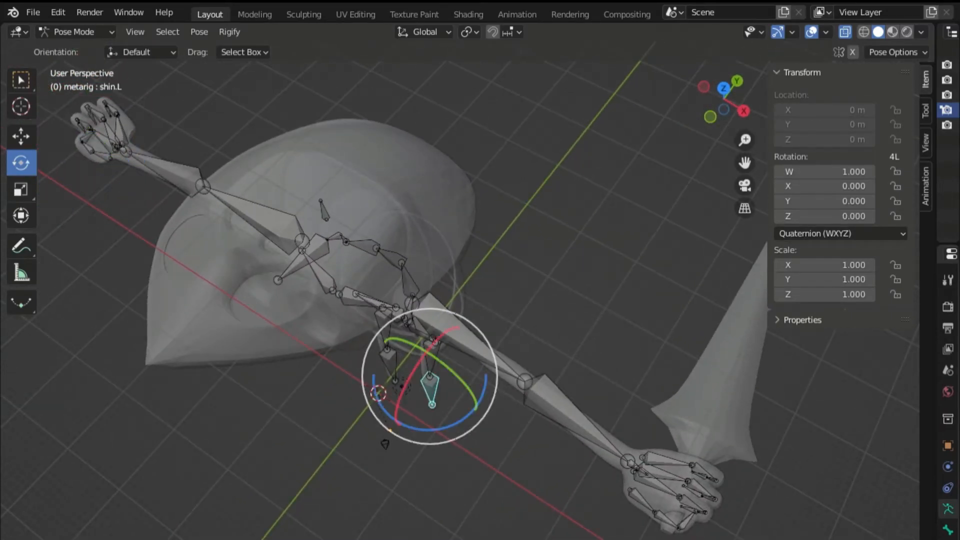
{"action": "left_click", "coordinate": [432, 356]}
{"action": "left_click", "coordinate": [699, 489]}
{"action": "left_click", "coordinate": [685, 521]}
{"action": "left_click", "coordinate": [643, 501]}
{"action": "left_click", "coordinate": [568, 414]}
{"action": "left_click", "coordinate": [465, 336]}
Switch the metarig to Object Mode and back to Pose Mode.
{"action": "key", "text": "ctrl+Tab"}
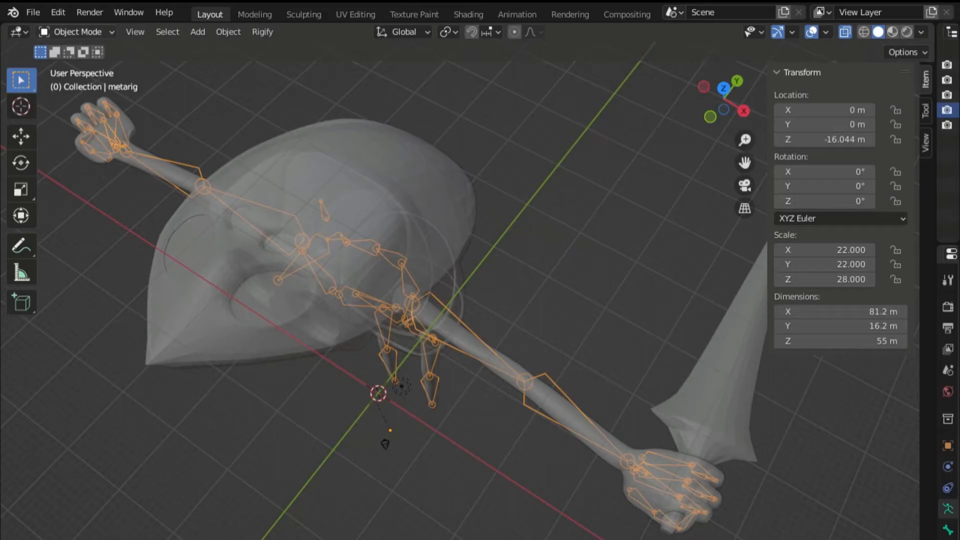
{"action": "left_click", "coordinate": [77, 32]}
{"action": "left_click", "coordinate": [79, 82]}
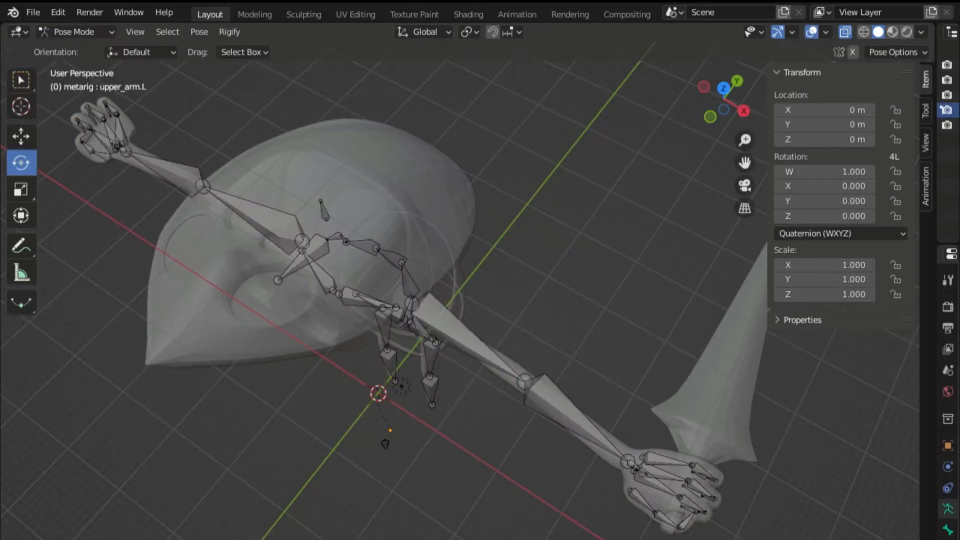
Rotate the right thumb's tip bone and middle bone about the global Z axis to straighten the thumb.
{"action": "middle_click_drag", "start_coordinate": [386, 443], "coordinate": [619, 341]}
{"action": "left_click", "coordinate": [455, 538]}
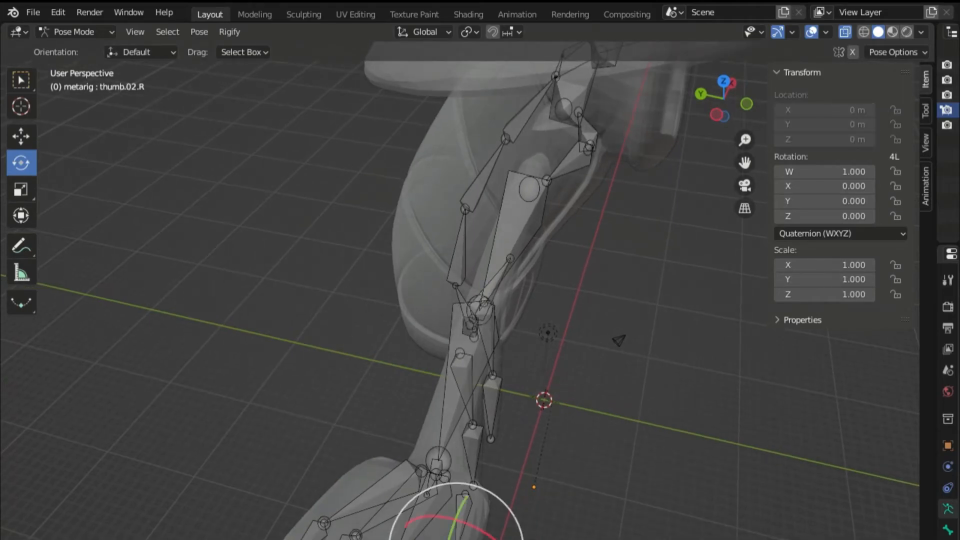
{"action": "middle_click_drag", "start_coordinate": [455, 490], "coordinate": [510, 343], "text": "shift"}
{"action": "mouse_move", "coordinate": [509, 342]}
{"action": "middle_mouse_down"}
{"action": "mouse_move", "coordinate": [509, 371]}
{"action": "mouse_move", "coordinate": [504, 344]}
{"action": "middle_mouse_up"}
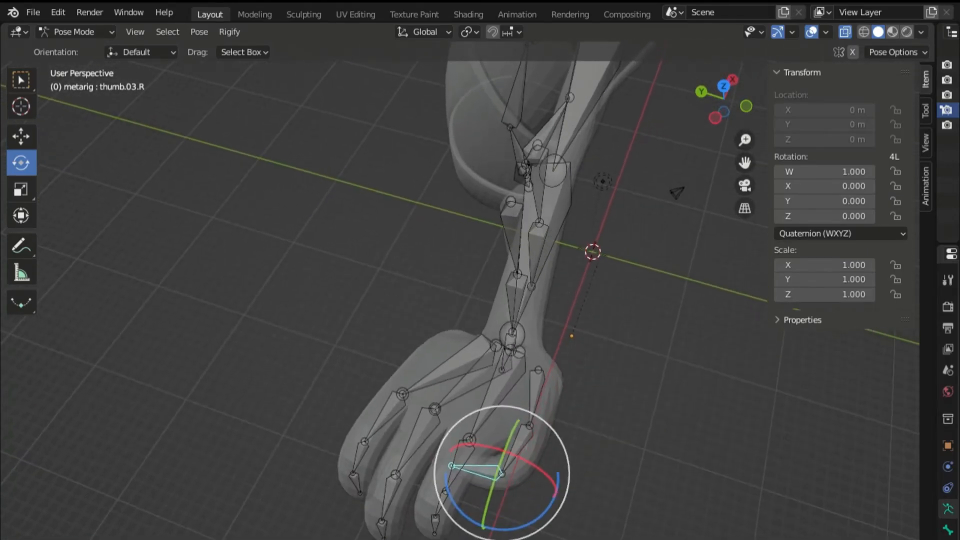
{"action": "left_click_drag", "start_coordinate": [479, 527], "coordinate": [481, 523]}
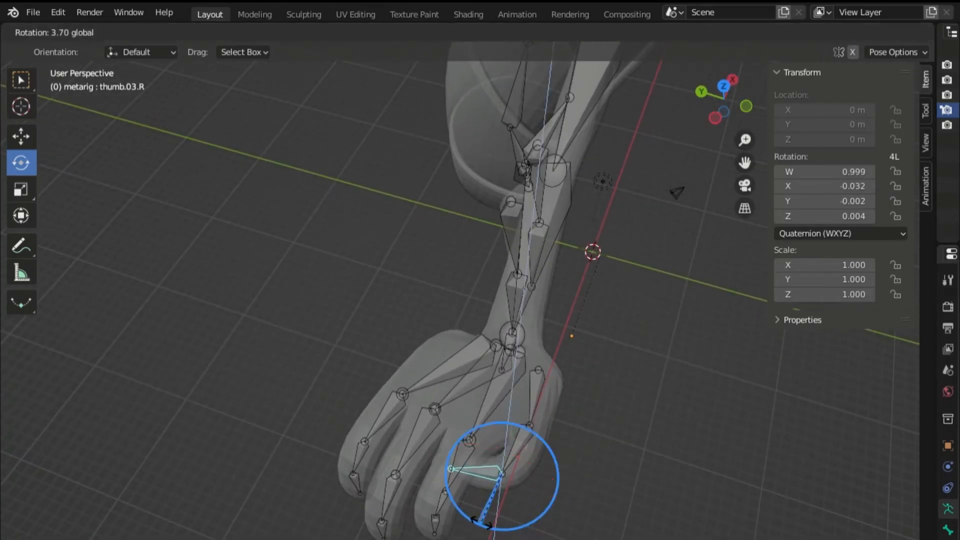
{"action": "left_click_drag", "start_coordinate": [539, 538], "coordinate": [539, 539]}
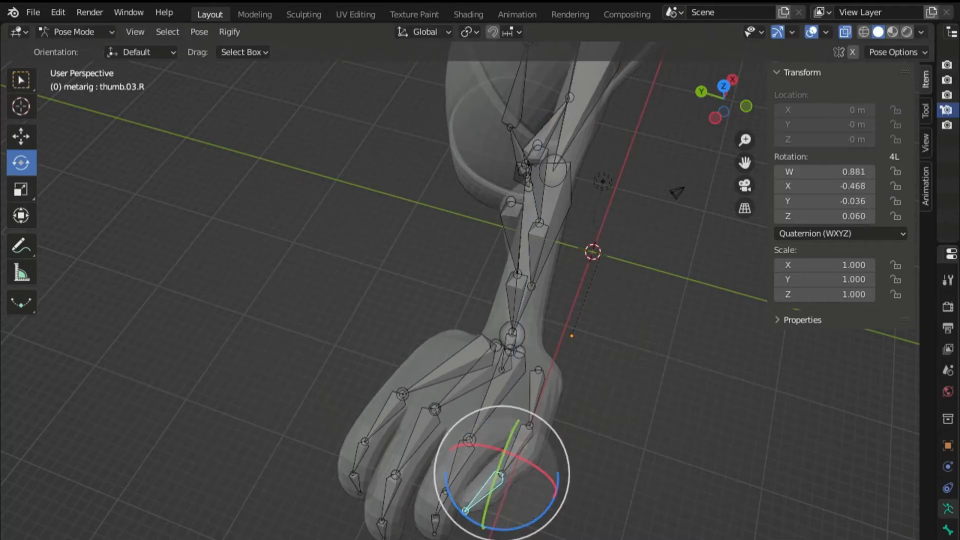
{"action": "left_click", "coordinate": [518, 440]}
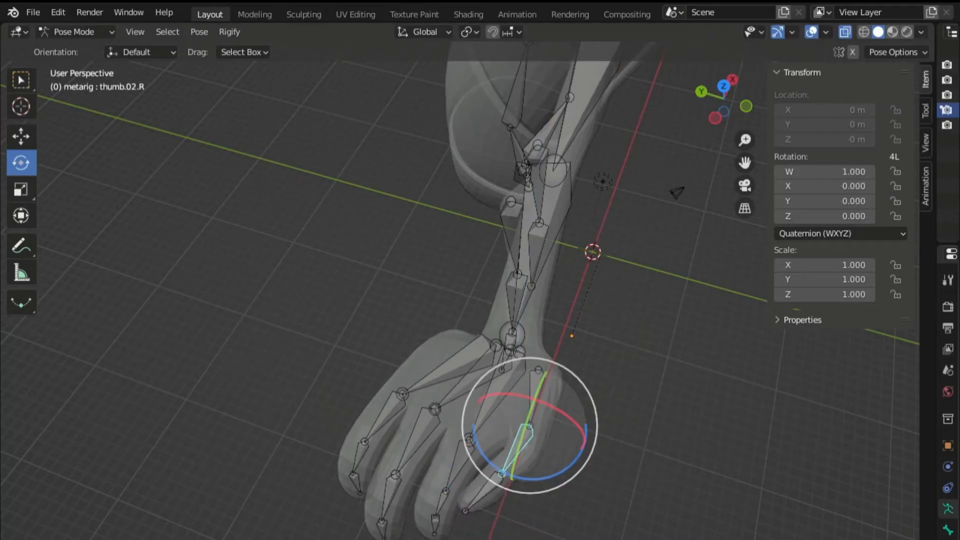
{"action": "left_click_drag", "start_coordinate": [508, 472], "coordinate": [525, 480]}
{"action": "middle_click_drag", "start_coordinate": [524, 480], "coordinate": [465, 439]}
Straighten the right index finger by rotating its middle bone f_index.02.R outward about the global Y axis.
{"action": "left_click", "coordinate": [521, 470]}
{"action": "middle_click_drag", "start_coordinate": [400, 280], "coordinate": [599, 441], "text": "shift"}
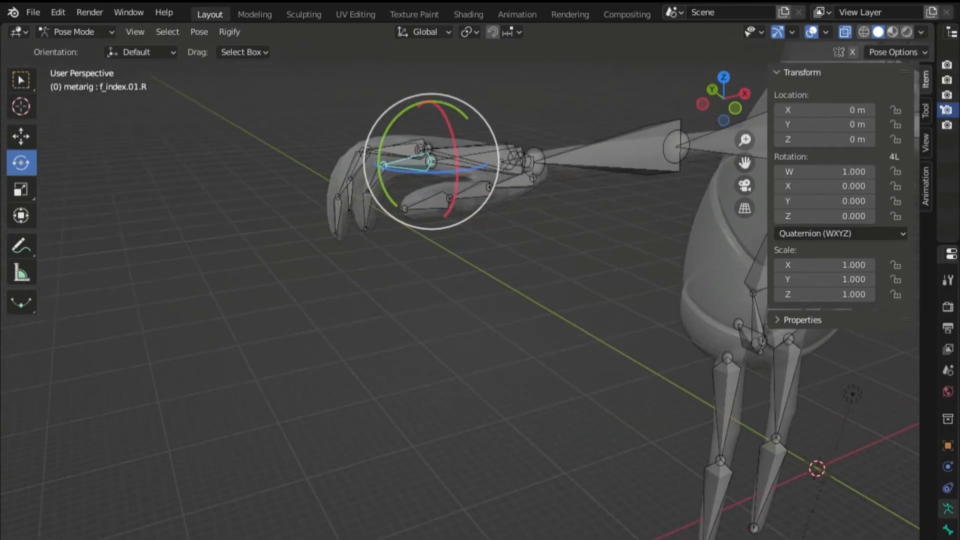
{"action": "left_click", "coordinate": [368, 209]}
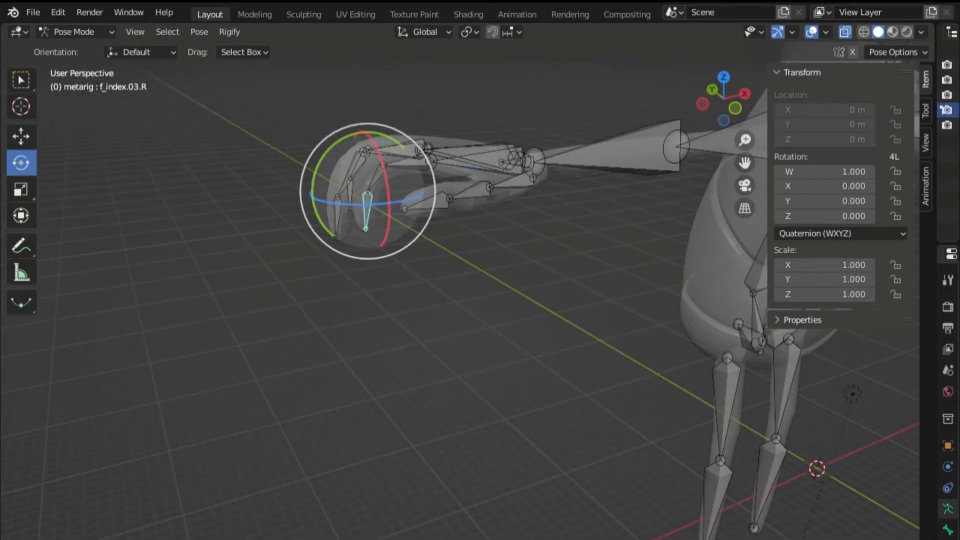
{"action": "left_click", "coordinate": [408, 162]}
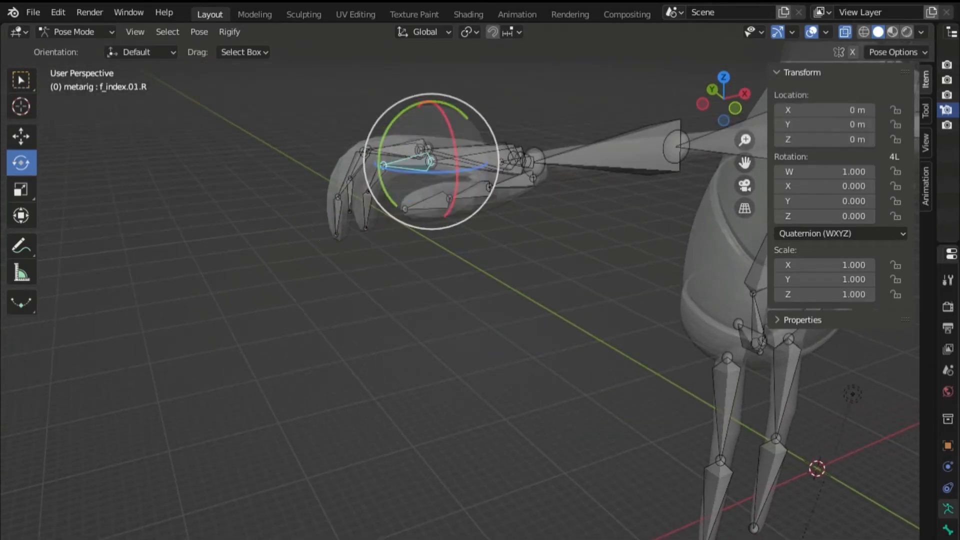
{"action": "middle_click_drag", "start_coordinate": [408, 162], "coordinate": [423, 187]}
{"action": "middle_click_drag", "start_coordinate": [376, 221], "coordinate": [359, 202]}
{"action": "left_click", "coordinate": [369, 215]}
{"action": "scroll", "coordinate": [368, 215], "scroll_direction": "down", "scroll_amount": 1}
{"action": "scroll", "coordinate": [368, 215], "scroll_direction": "up", "scroll_amount": 4}
{"action": "scroll", "coordinate": [368, 215], "scroll_direction": "down", "scroll_amount": 3}
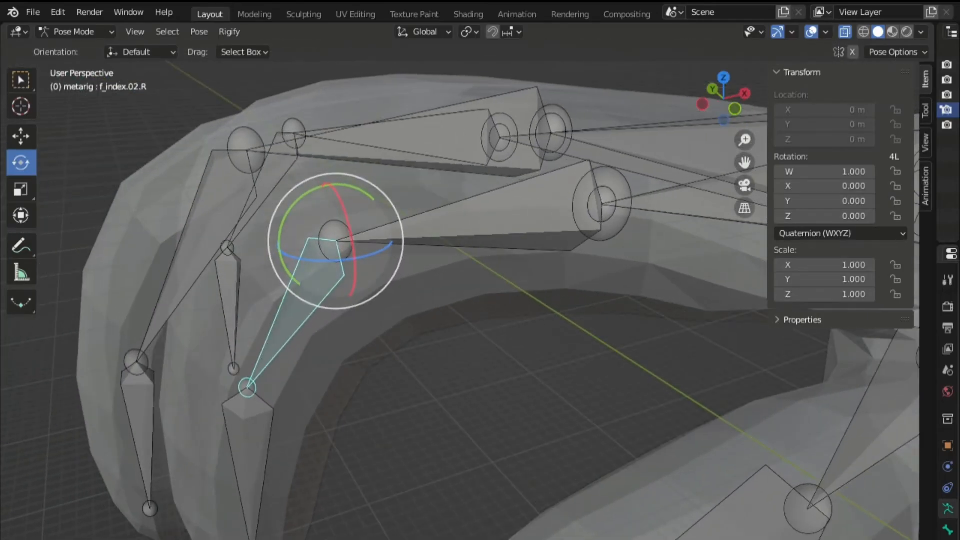
{"action": "left_click_drag", "start_coordinate": [276, 257], "coordinate": [253, 223]}
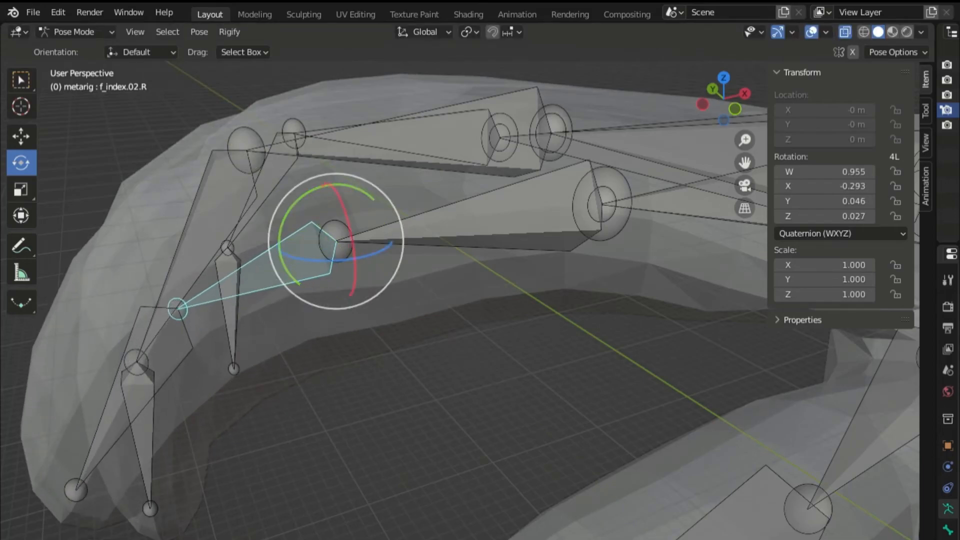
Rotate the right index finger's tip bone outward about the global Y axis.
{"action": "left_click", "coordinate": [161, 347]}
{"action": "left_click", "coordinate": [142, 418]}
{"action": "middle_click_drag", "start_coordinate": [142, 418], "coordinate": [159, 411]}
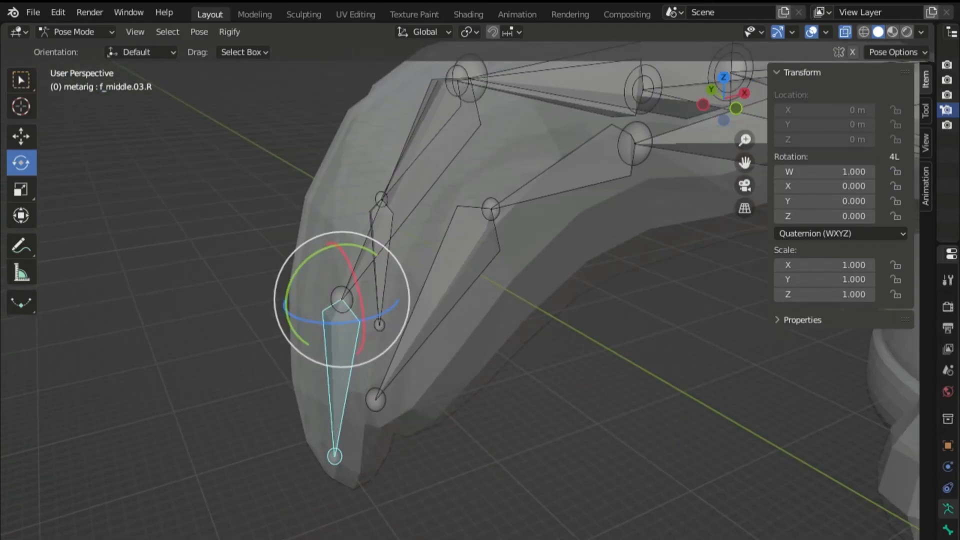
{"action": "left_click", "coordinate": [444, 295]}
{"action": "left_click_drag", "start_coordinate": [447, 231], "coordinate": [431, 194]}
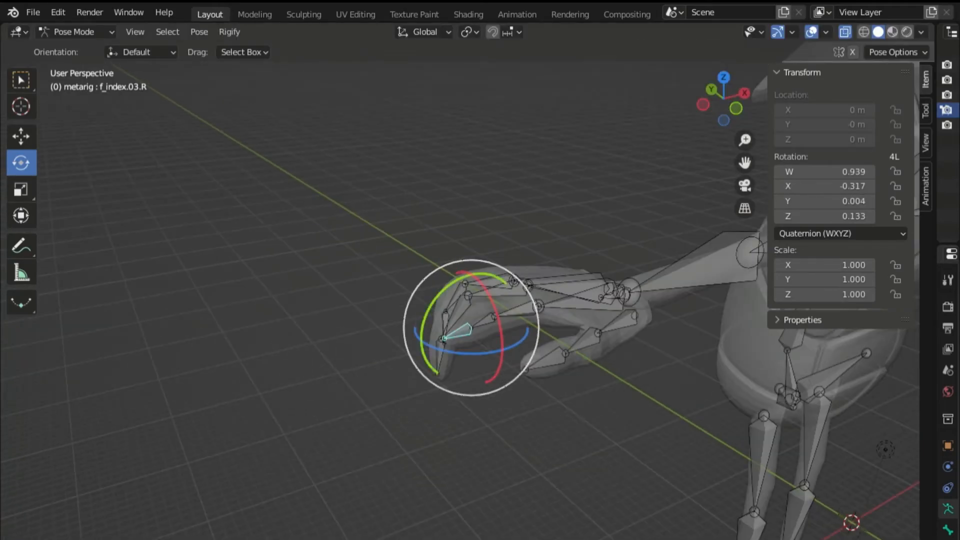
Test the right hand's palm.01.R bone with two rotations, clearing the rotation after each one.
{"action": "middle_click_drag", "start_coordinate": [431, 300], "coordinate": [473, 327]}
{"action": "middle_click_drag", "start_coordinate": [480, 280], "coordinate": [357, 303]}
{"action": "middle_click_drag", "start_coordinate": [358, 303], "coordinate": [368, 430], "text": "shift"}
{"action": "middle_click_drag", "start_coordinate": [368, 350], "coordinate": [465, 445]}
{"action": "middle_click_drag", "start_coordinate": [466, 350], "coordinate": [462, 358]}
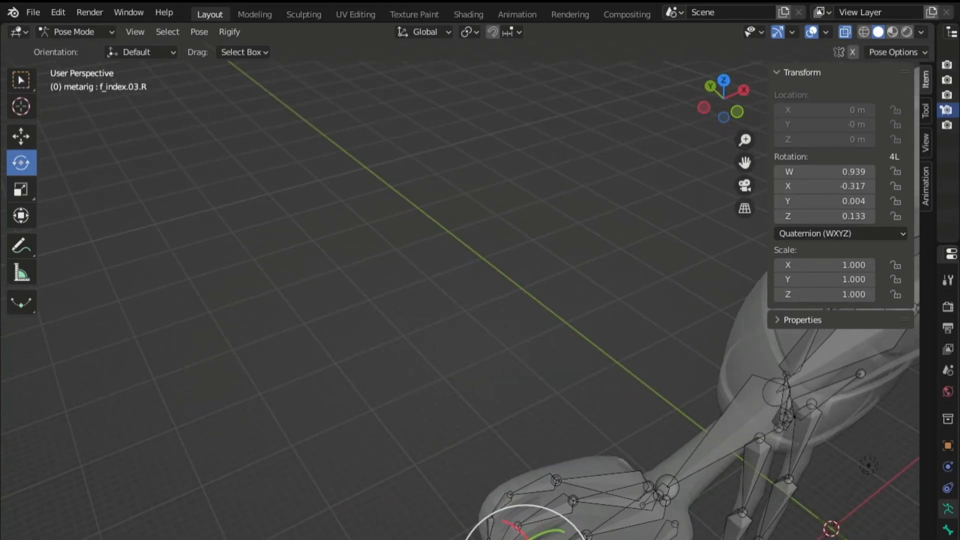
{"action": "left_click", "coordinate": [629, 516]}
{"action": "middle_click_drag", "start_coordinate": [628, 510], "coordinate": [609, 501]}
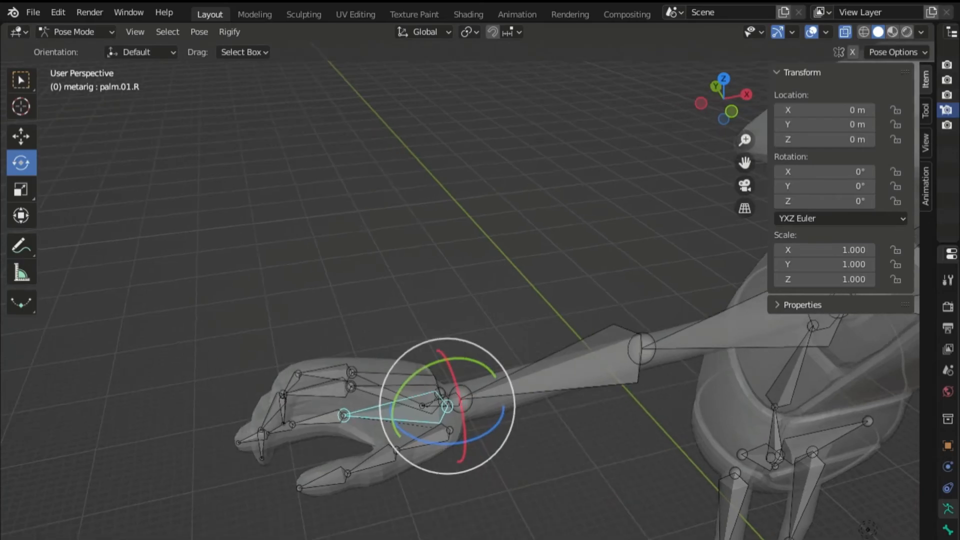
{"action": "left_click_drag", "start_coordinate": [401, 392], "coordinate": [378, 419]}
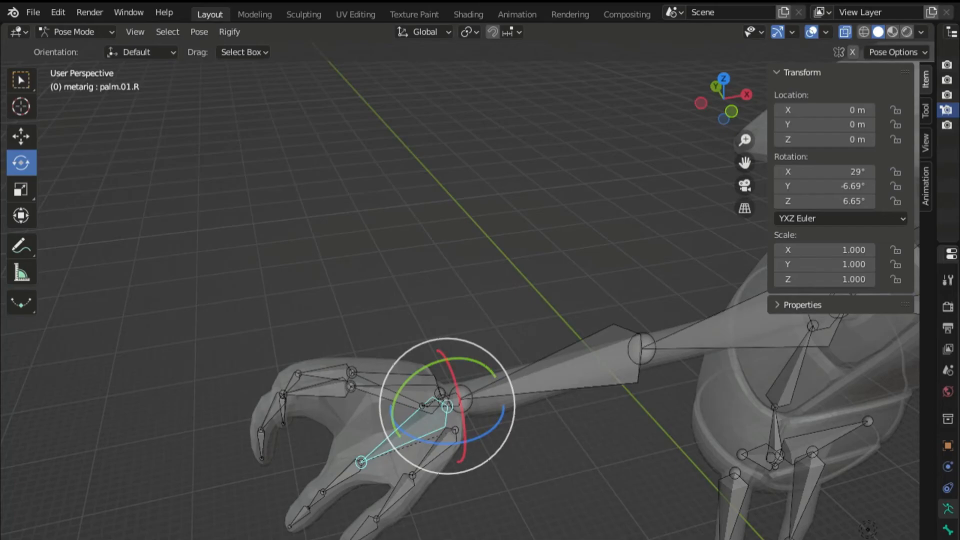
{"action": "key", "text": "alt+r"}
{"action": "mouse_move", "coordinate": [423, 443]}
{"action": "left_mouse_down"}
{"action": "mouse_move", "coordinate": [441, 447]}
{"action": "mouse_move", "coordinate": [423, 445]}
{"action": "left_mouse_up"}
{"action": "key", "text": "alt+r"}
Test the left shoulder bone with a rotation and clear it.
{"action": "middle_click_drag", "start_coordinate": [424, 444], "coordinate": [346, 432]}
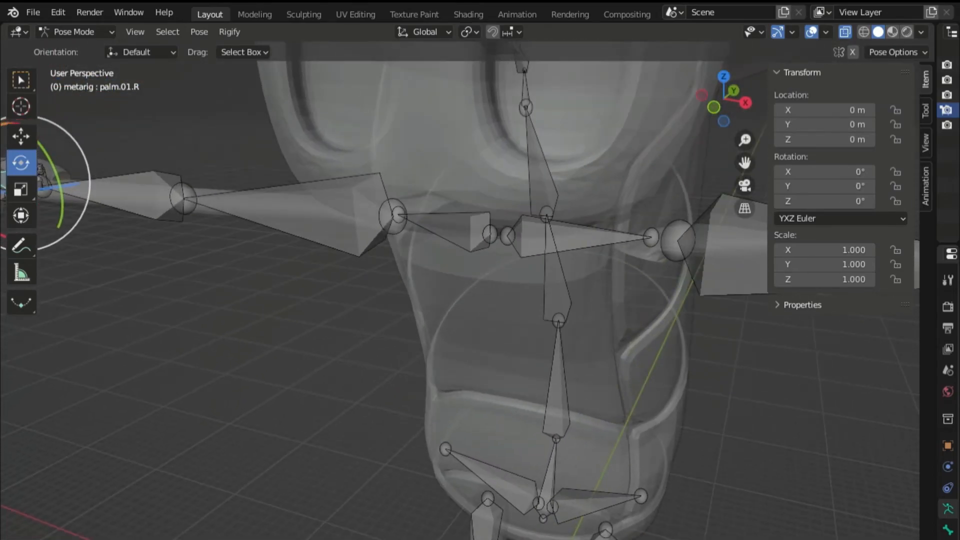
{"action": "left_click", "coordinate": [535, 238]}
{"action": "middle_click_drag", "start_coordinate": [493, 370], "coordinate": [493, 399]}
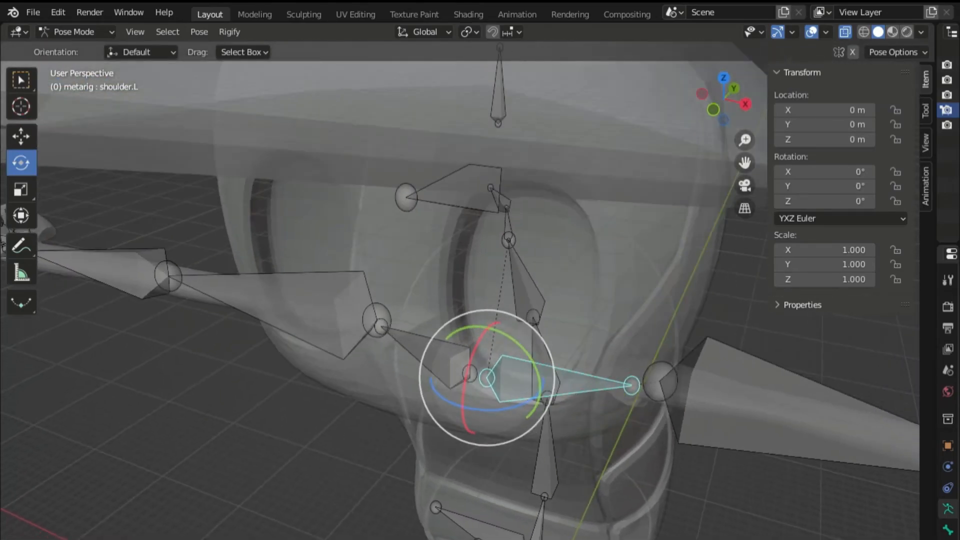
{"action": "left_click_drag", "start_coordinate": [478, 403], "coordinate": [485, 376]}
{"action": "key", "text": "alt+r"}
Test the head bone spine.006 by rotating it about the global X axis, and clear its rotation.
{"action": "middle_click_drag", "start_coordinate": [485, 376], "coordinate": [709, 517]}
{"action": "scroll", "coordinate": [528, 404], "scroll_direction": "down", "scroll_amount": 1}
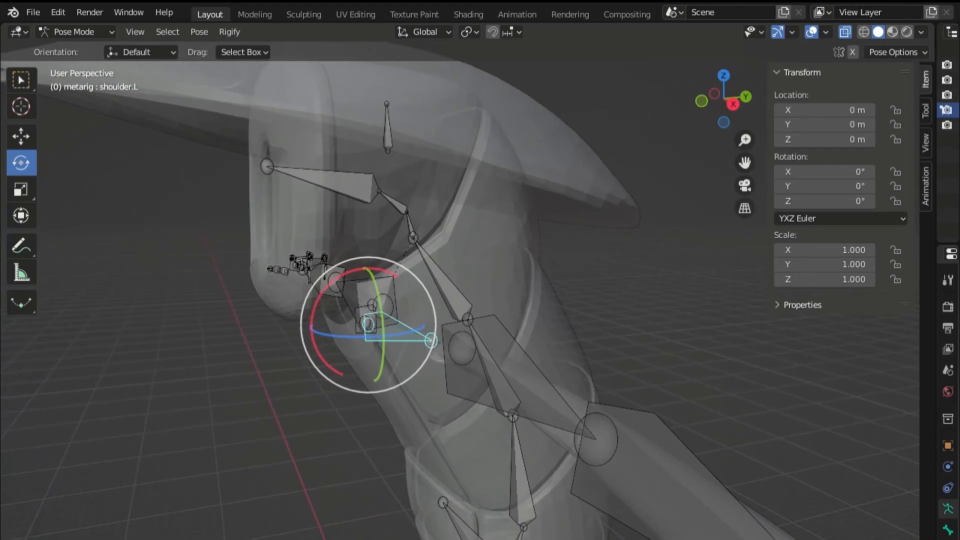
{"action": "left_click", "coordinate": [349, 187]}
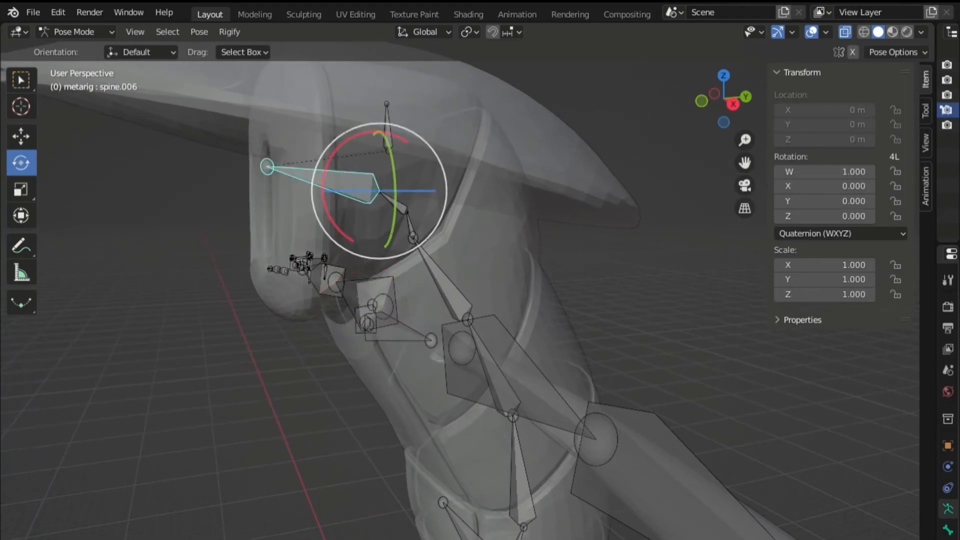
{"action": "left_click_drag", "start_coordinate": [326, 209], "coordinate": [320, 233]}
{"action": "key", "text": "alt+r"}
Test the face bone by tilting it about the global X axis and undo the rotation.
{"action": "left_click", "coordinate": [387, 118]}
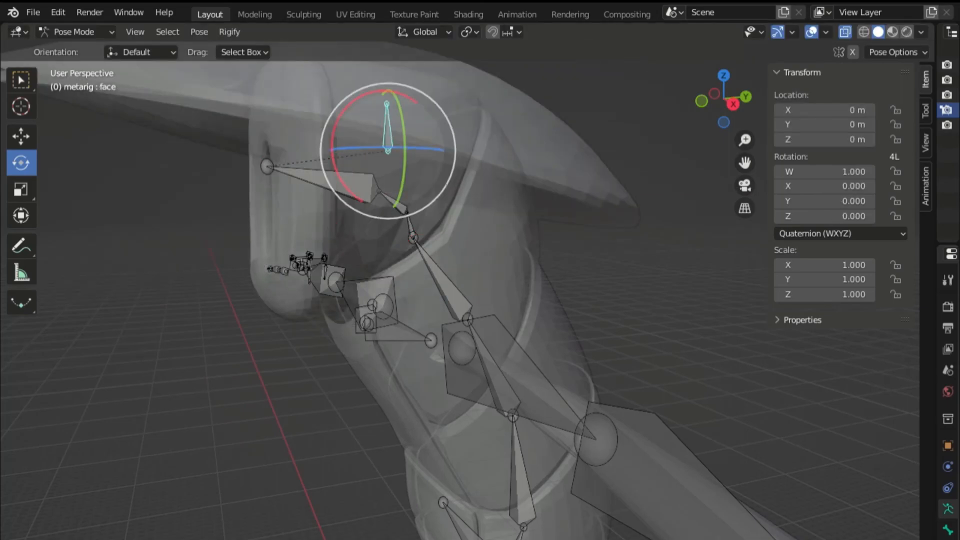
{"action": "mouse_move", "coordinate": [334, 134]}
{"action": "left_mouse_down"}
{"action": "mouse_move", "coordinate": [339, 100]}
{"action": "mouse_move", "coordinate": [327, 156]}
{"action": "mouse_move", "coordinate": [326, 145]}
{"action": "left_mouse_up"}
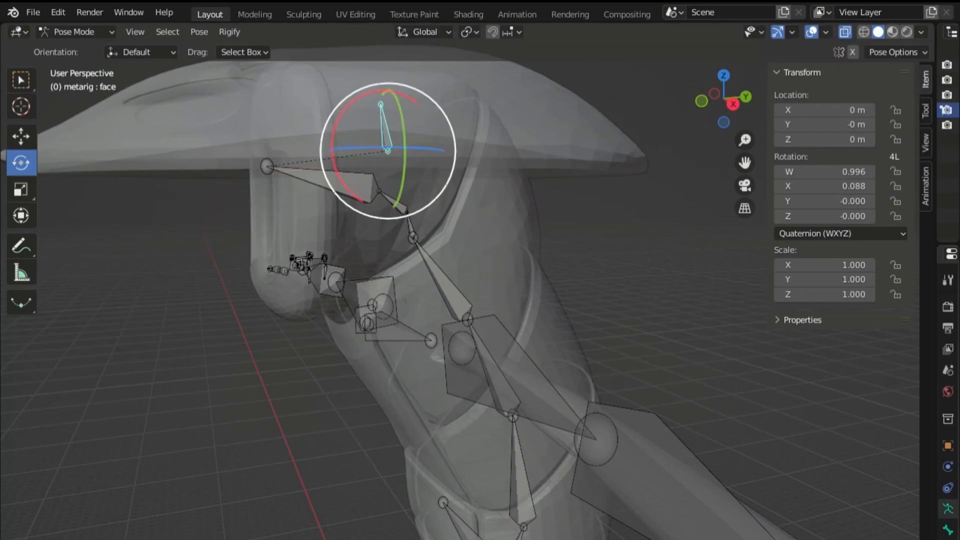
{"action": "key", "text": "ctrl+z"}
{"action": "scroll", "coordinate": [325, 145], "scroll_direction": "up", "scroll_amount": 2}
{"action": "scroll", "coordinate": [460, 290], "scroll_direction": "down", "scroll_amount": 4}
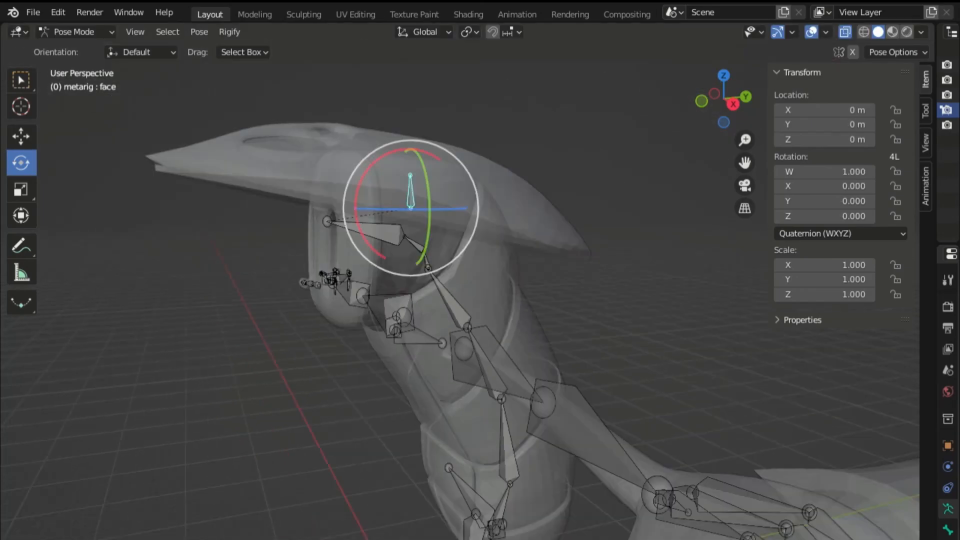
{"action": "middle_click_drag", "start_coordinate": [431, 301], "coordinate": [275, 324]}
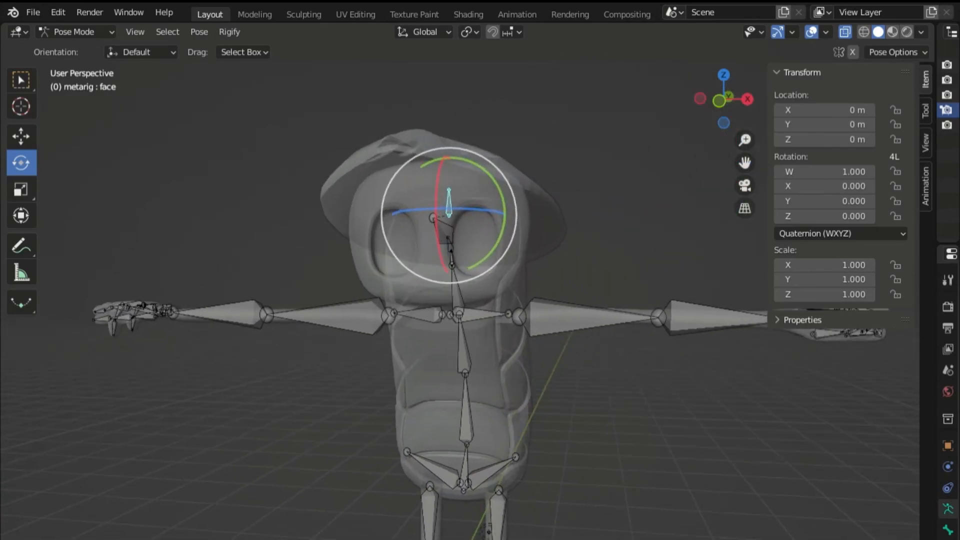
{"action": "scroll", "coordinate": [437, 325], "scroll_direction": "down", "scroll_amount": 2}
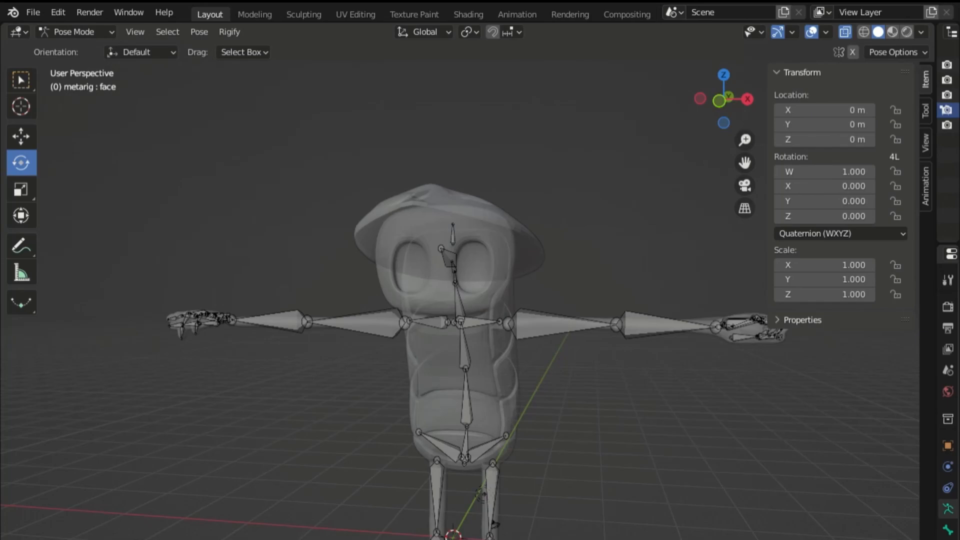
{"action": "scroll", "coordinate": [465, 325], "scroll_direction": "down", "scroll_amount": 2}
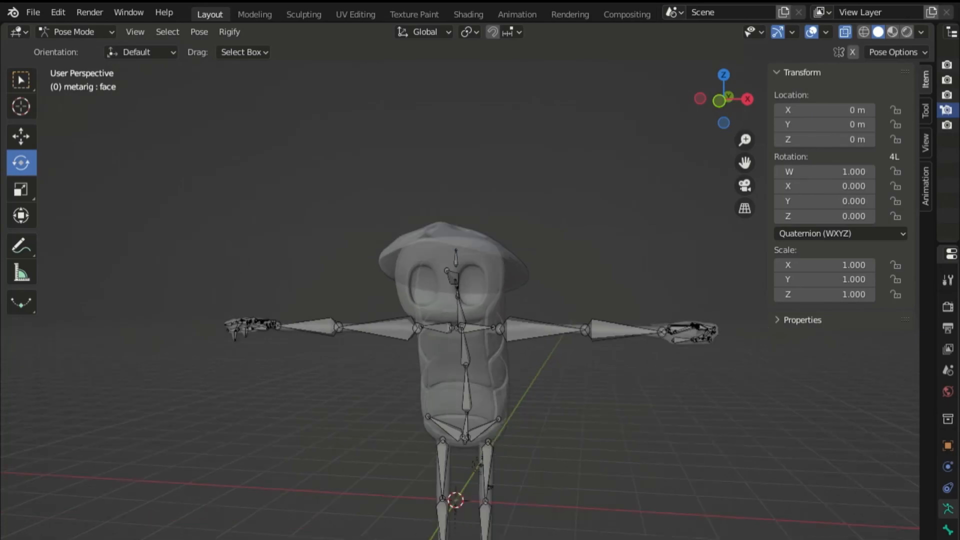